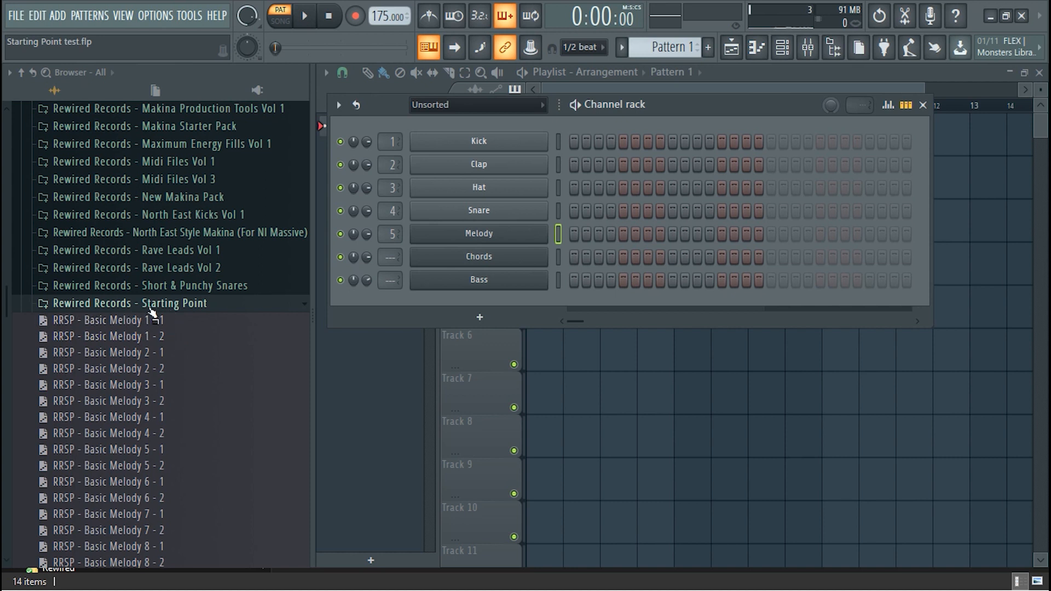
Look through the Basic Melody and Chords MIDI files in the Rewired Records - Starting Point folder
scroll(238, 356, down, 3)
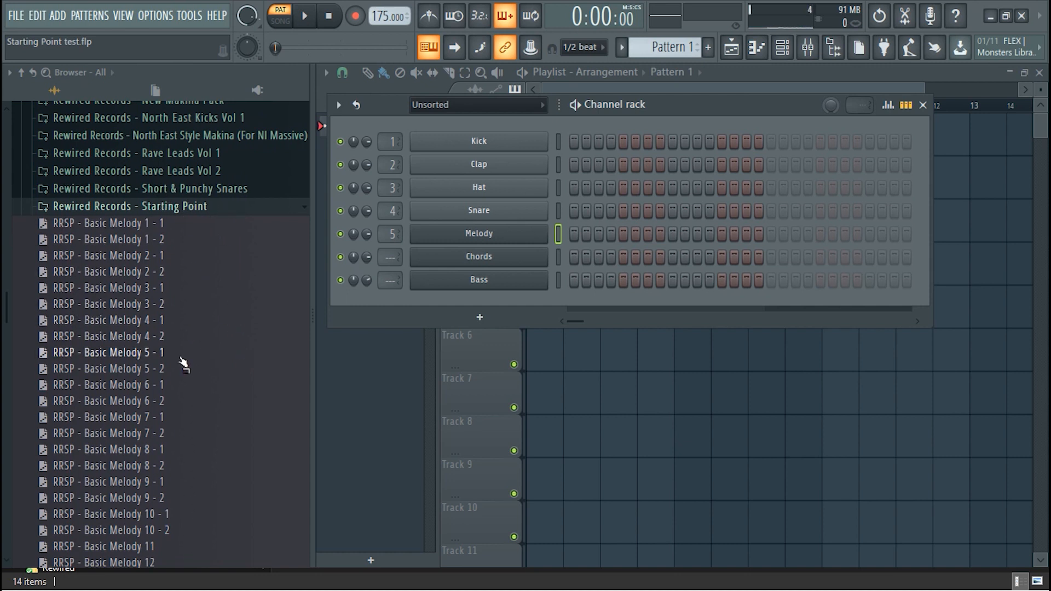
scroll(175, 328, down, 10)
scroll(184, 345, up, 3)
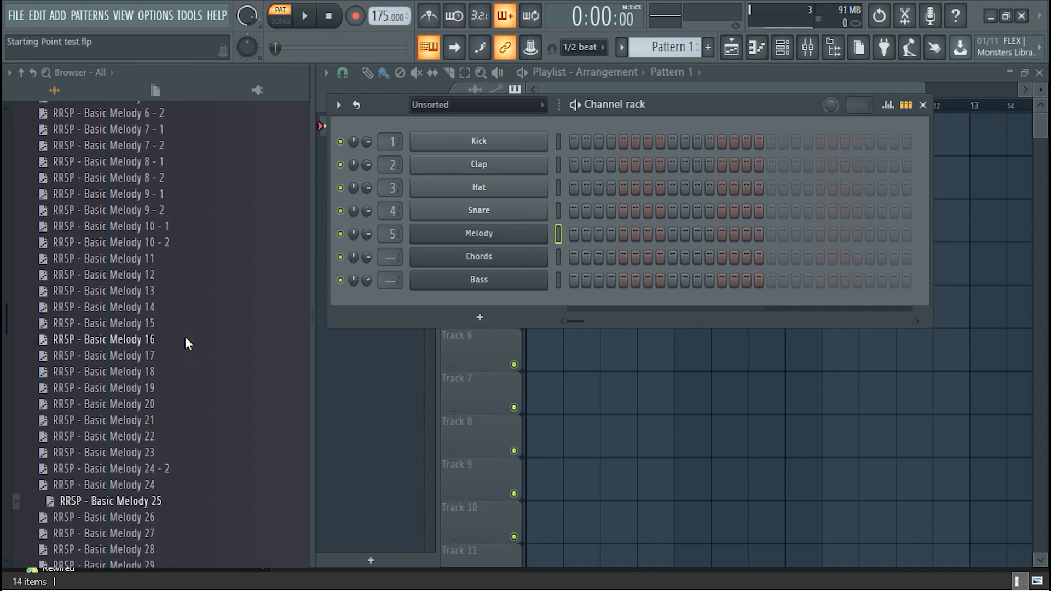
scroll(167, 314, down, 8)
scroll(164, 356, down, 4)
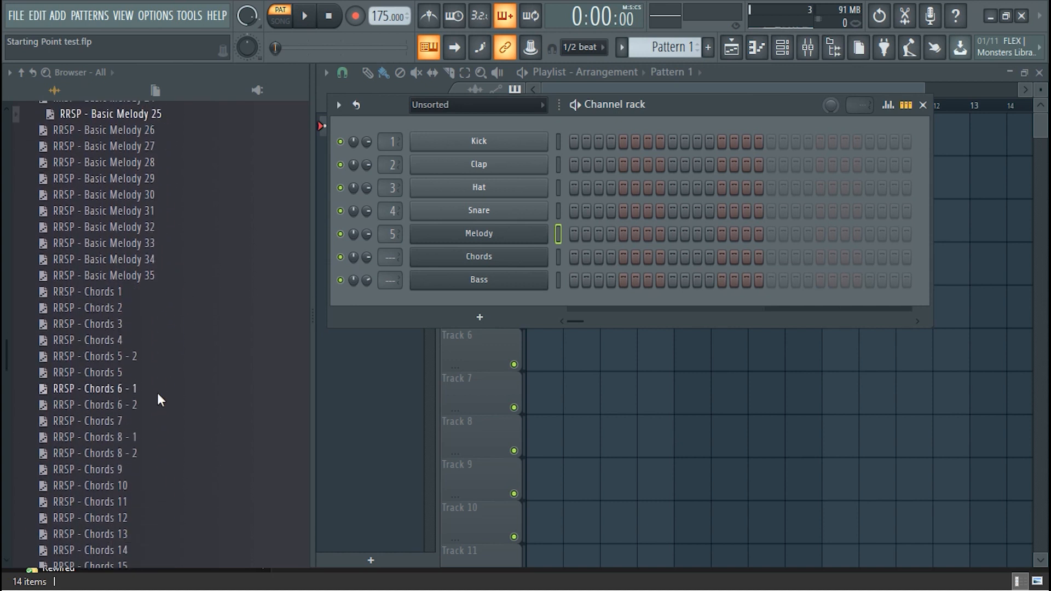
scroll(169, 376, up, 3)
scroll(198, 363, up, 5)
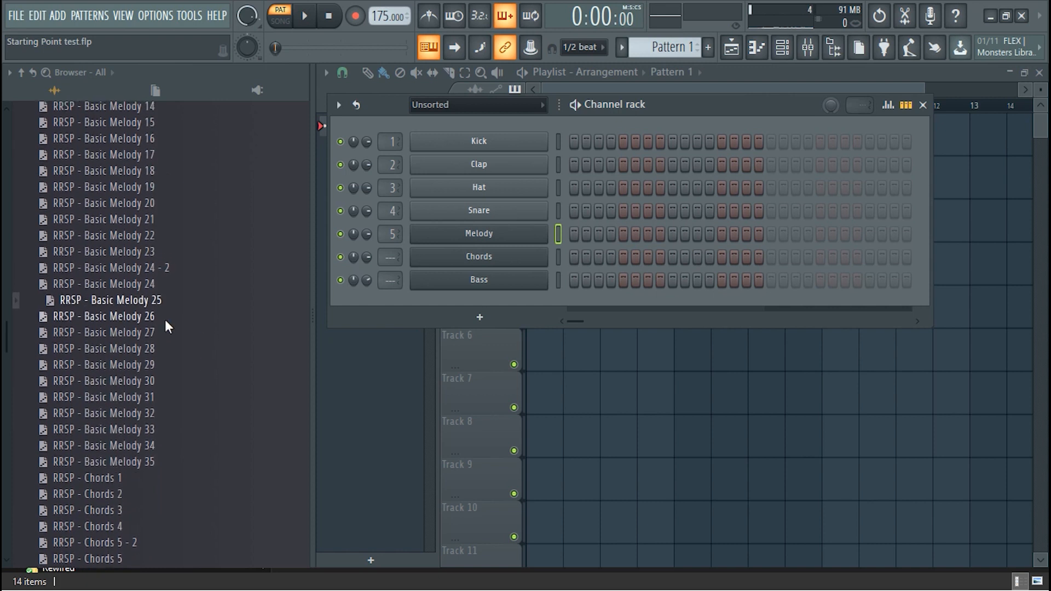
scroll(180, 395, down, 5)
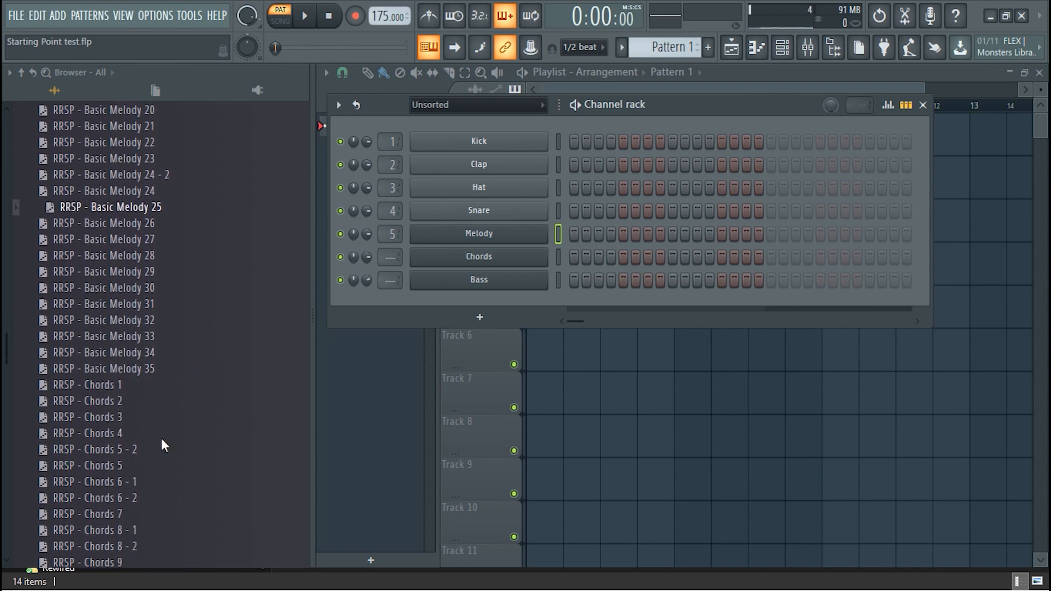
Load RRSP - Basic Melody 25 onto the Melody channel and play the pattern
scroll(167, 465, up, 3)
drag(140, 208, 510, 237)
key(space)
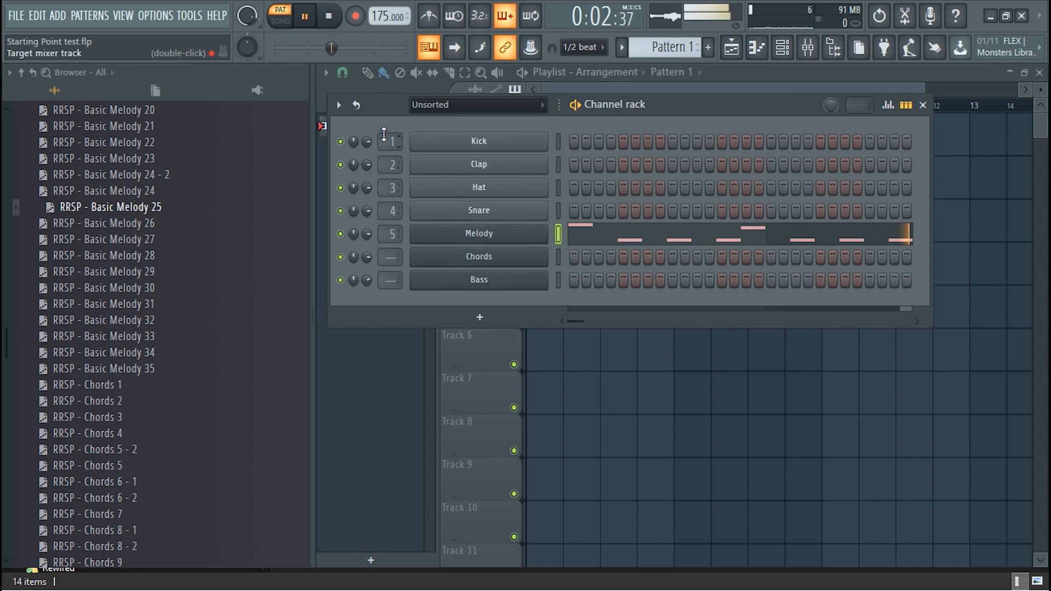
Load RRSP - Chords 25 onto the Chords channel and play it together with the melody
drag(5, 356, 10, 383)
drag(121, 345, 495, 262)
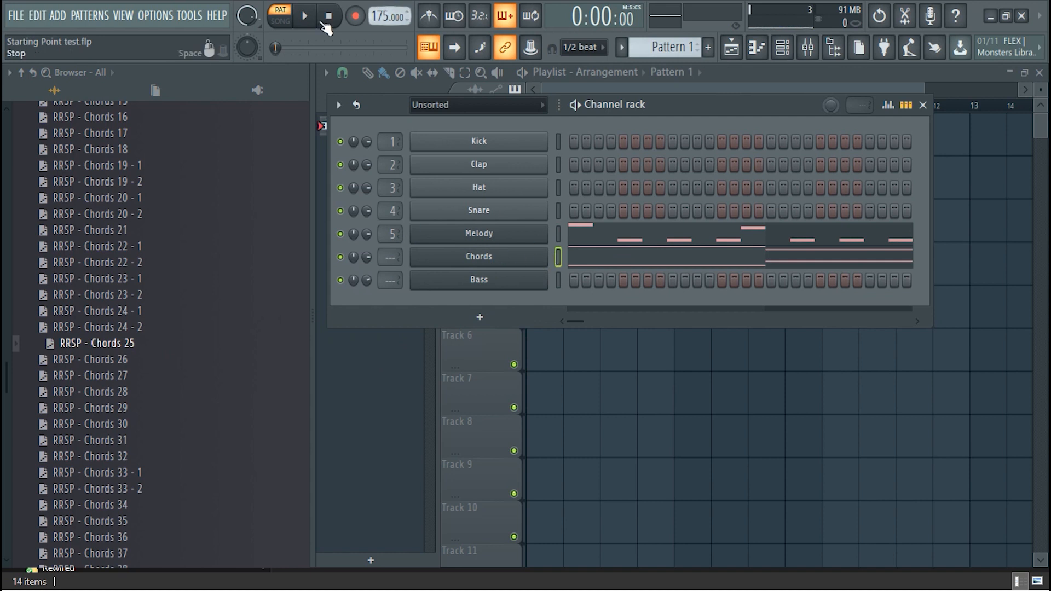
key(space)
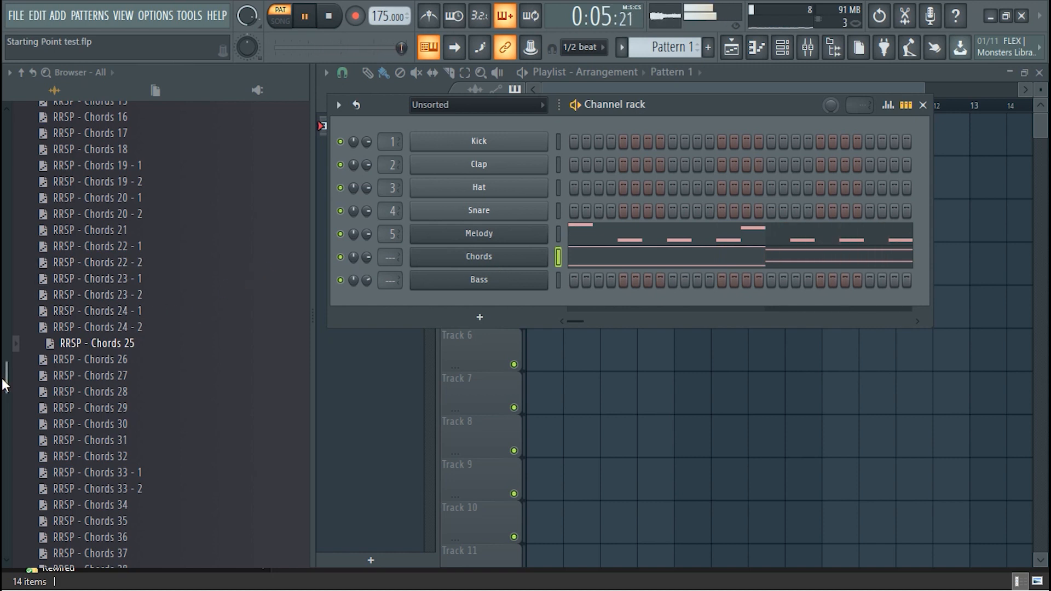
key(space)
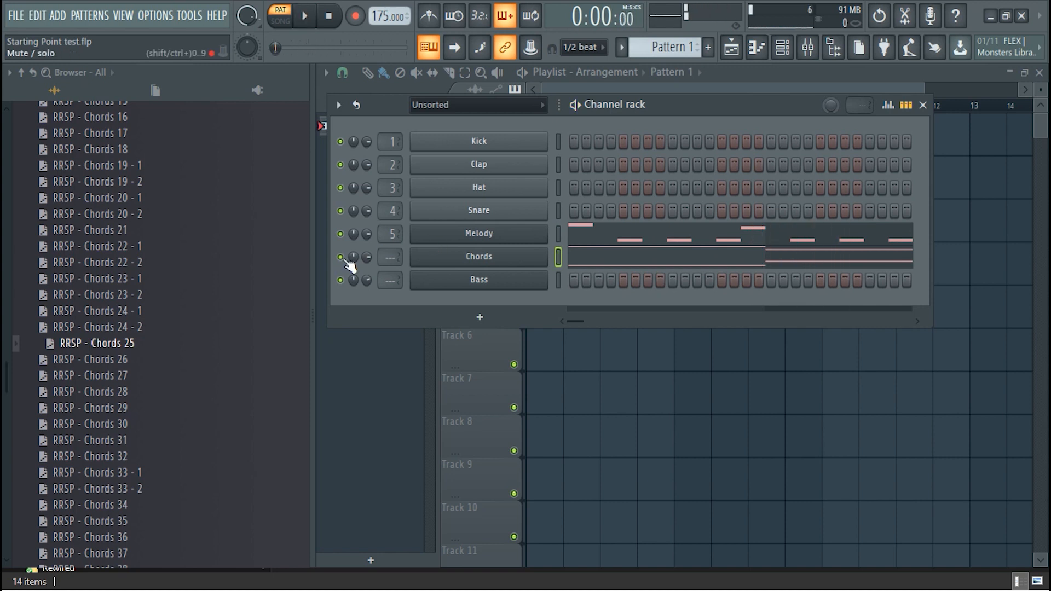
Mute the Chords channel and audition RRSP - Basic Melody 29 on the Melody channel
drag(155, 257, 472, 234)
key(space)
scroll(137, 247, up, 13)
scroll(197, 268, up, 1)
scroll(219, 279, down, 1)
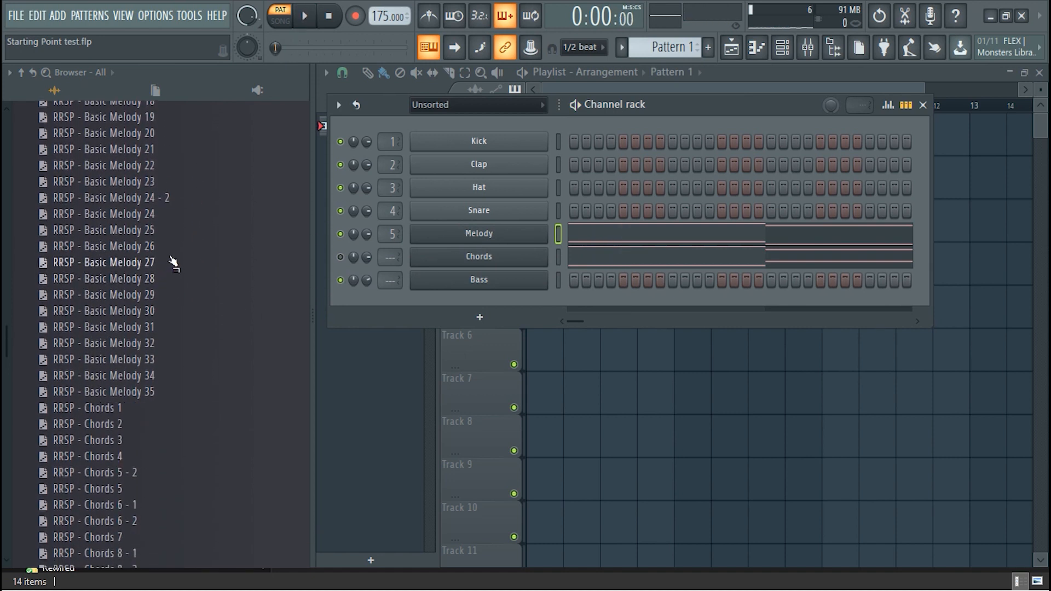
drag(237, 296, 499, 240)
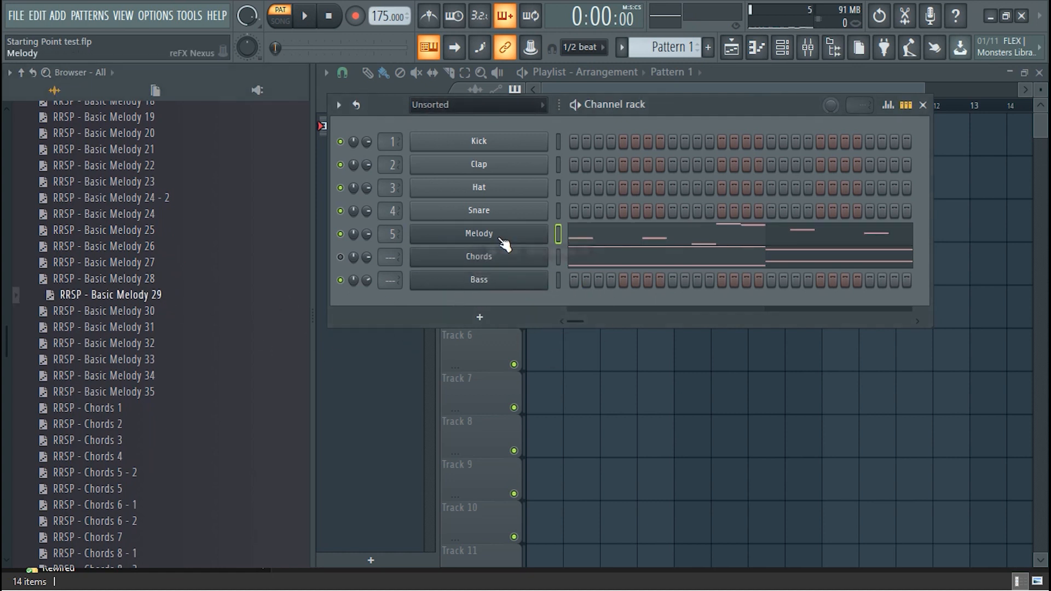
key(space)
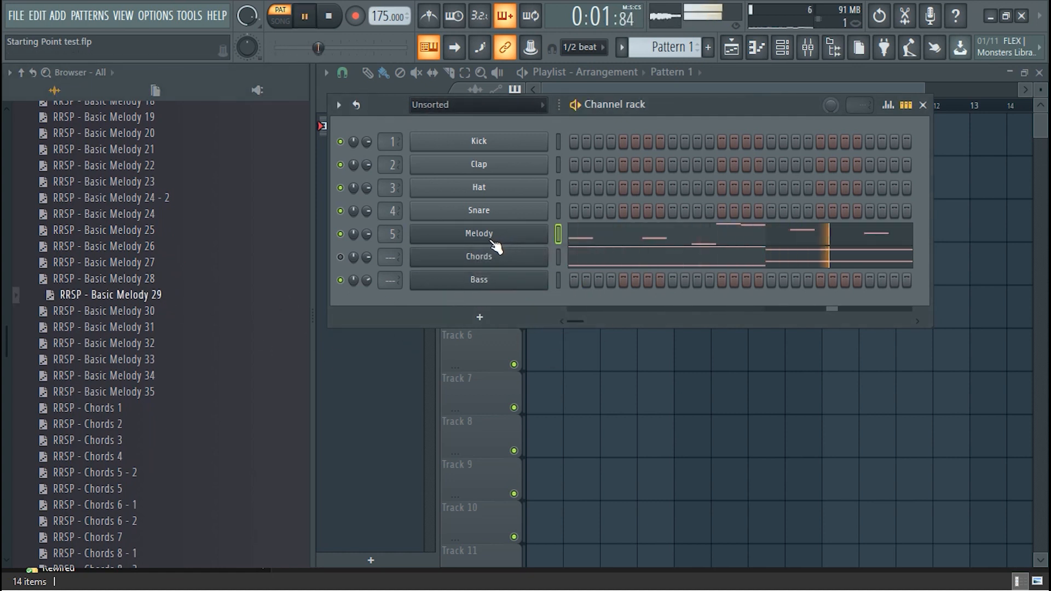
key(space)
Load RRSP - Chords 29 onto the Chords channel, unmute it and play it with the melody
drag(3, 328, 6, 372)
mouse_move(121, 395)
mouse_down()
mouse_move(532, 314)
mouse_move(371, 257)
mouse_up()
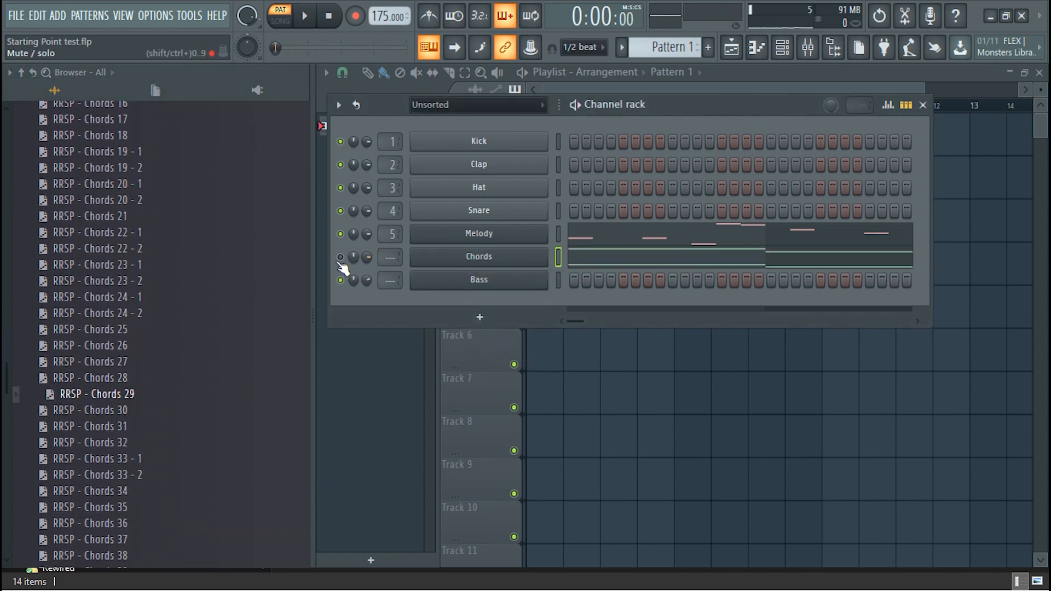
key(space)
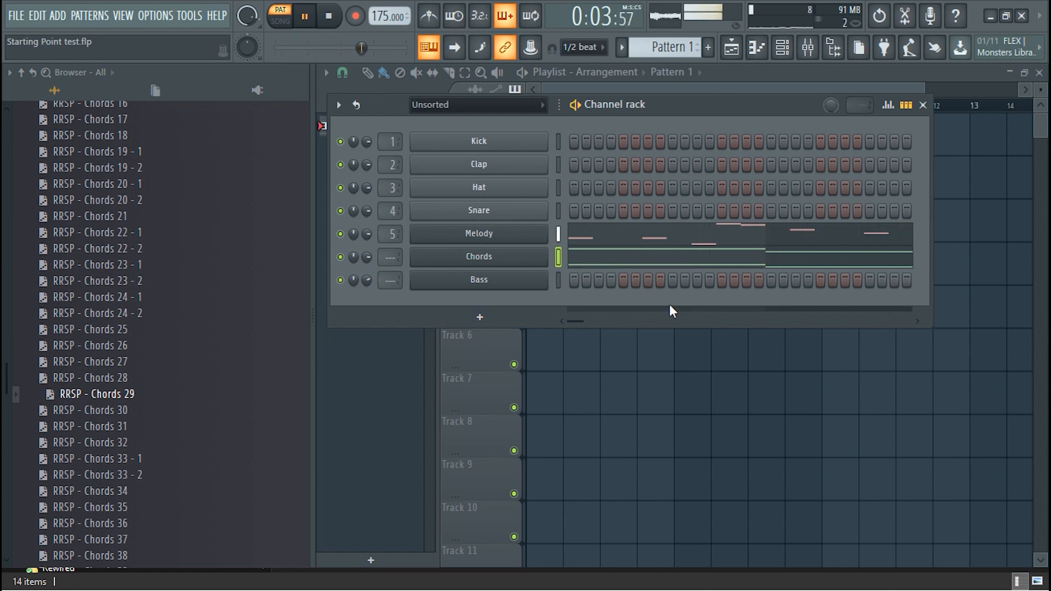
Mute the Chords channel and audition RRSP - Basic Melody 17 on the Melody channel
click(341, 257)
key(space)
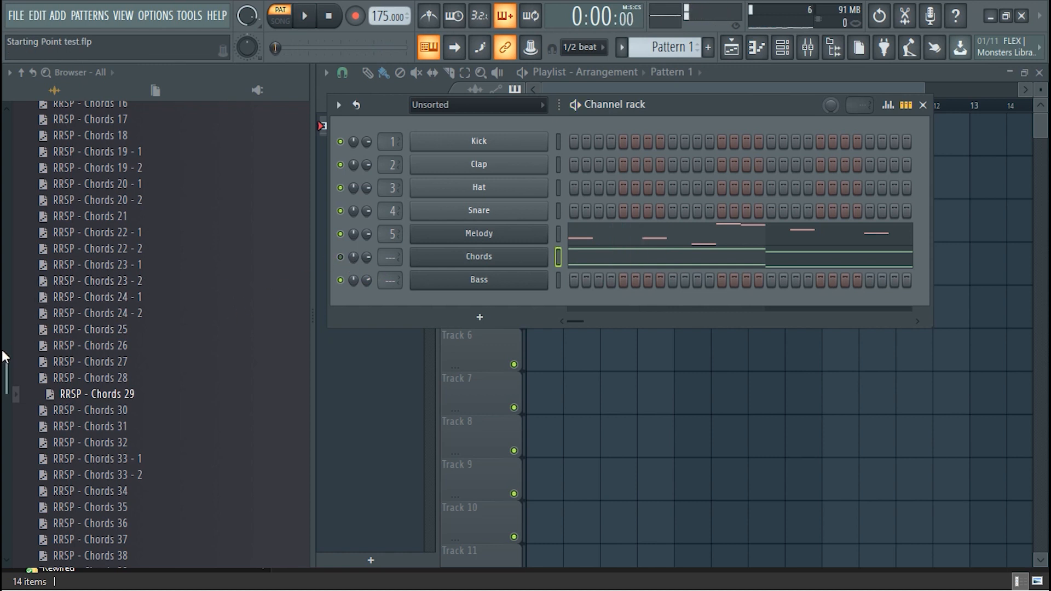
scroll(4, 372, up, 7)
mouse_move(137, 377)
mouse_down()
mouse_move(501, 317)
mouse_move(123, 373)
mouse_up()
scroll(149, 353, up, 10)
scroll(181, 214, up, 1)
drag(145, 225, 492, 241)
key(space)
drag(147, 312, 482, 237)
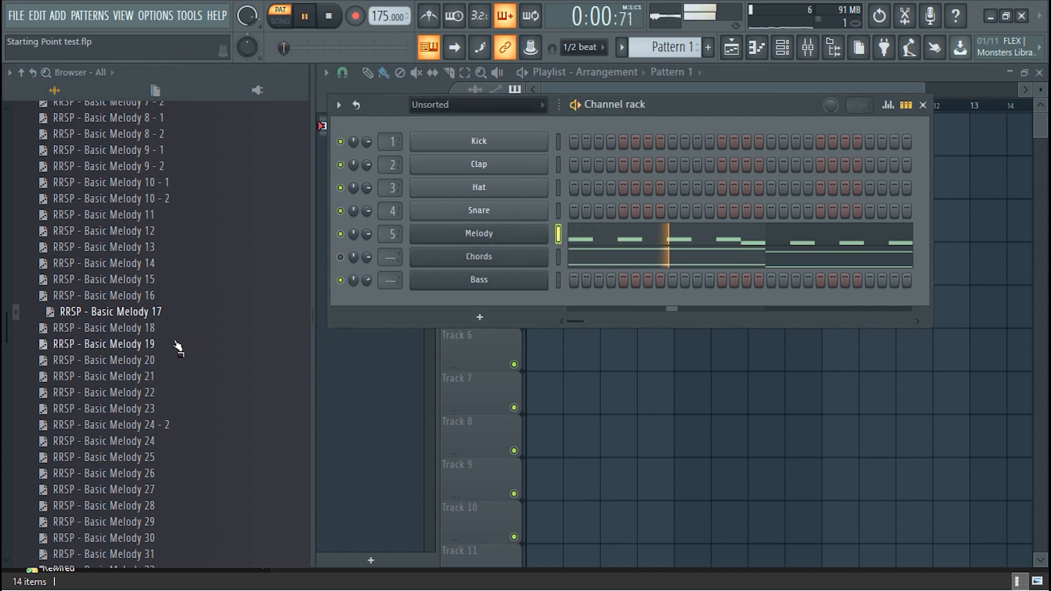
key(space)
Audition RRSP - Basic Melody 19 and RRSP - Basic Melody 22 on the Melody channel
drag(181, 345, 492, 238)
key(space)
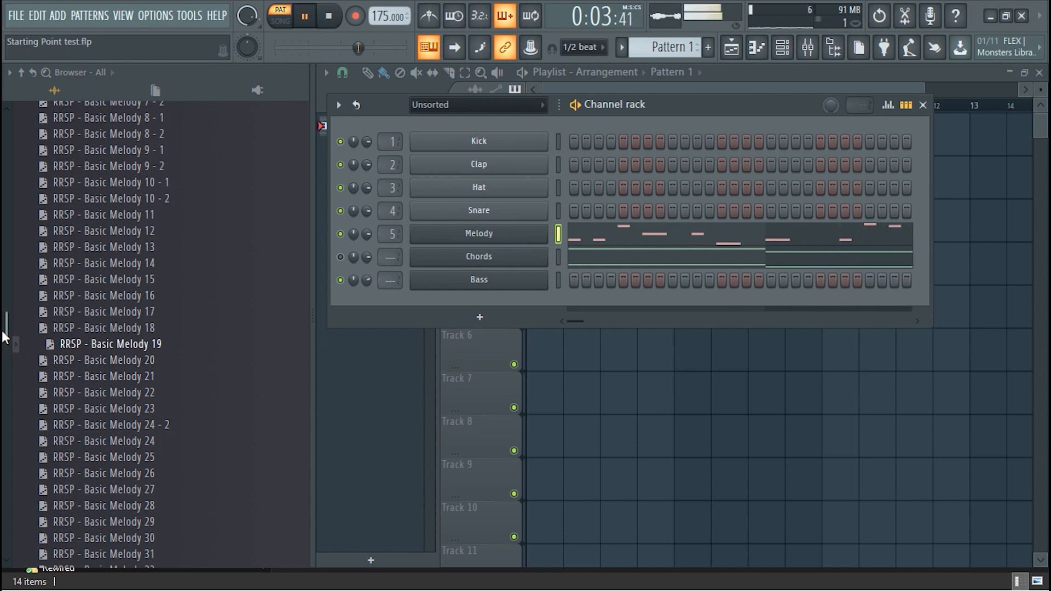
key(space)
drag(153, 395, 499, 236)
key(space)
key(space)
Audition RRSP - Basic Melody 24 - 2 and RRSP - Basic Melody 24 on the Melody channel
drag(156, 426, 521, 239)
key(space)
key(space)
drag(152, 441, 498, 241)
key(space)
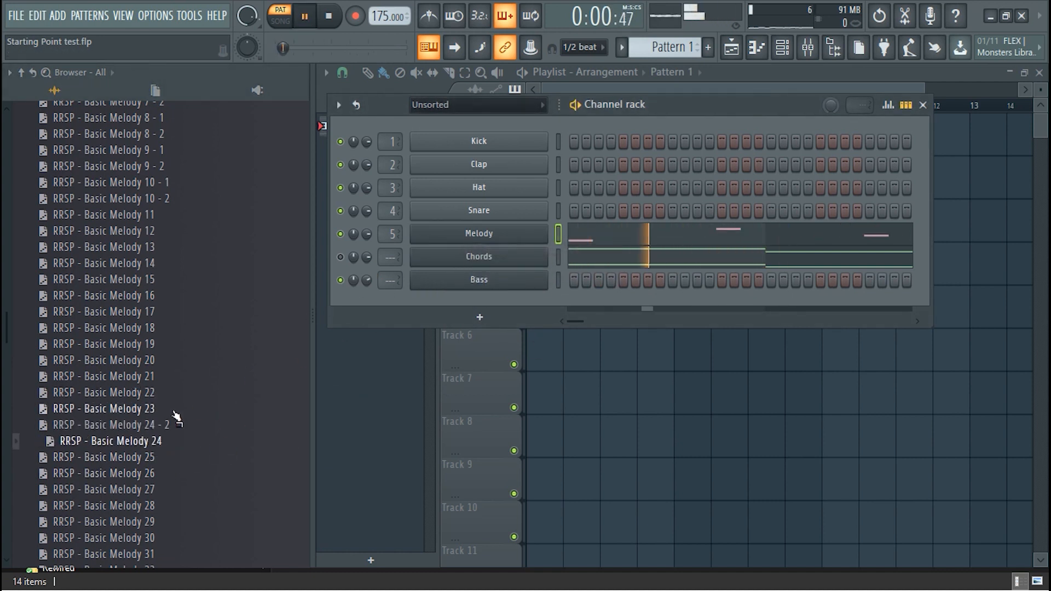
scroll(4, 339, down, 1)
scroll(5, 335, down, 3)
scroll(5, 328, up, 7)
key(space)
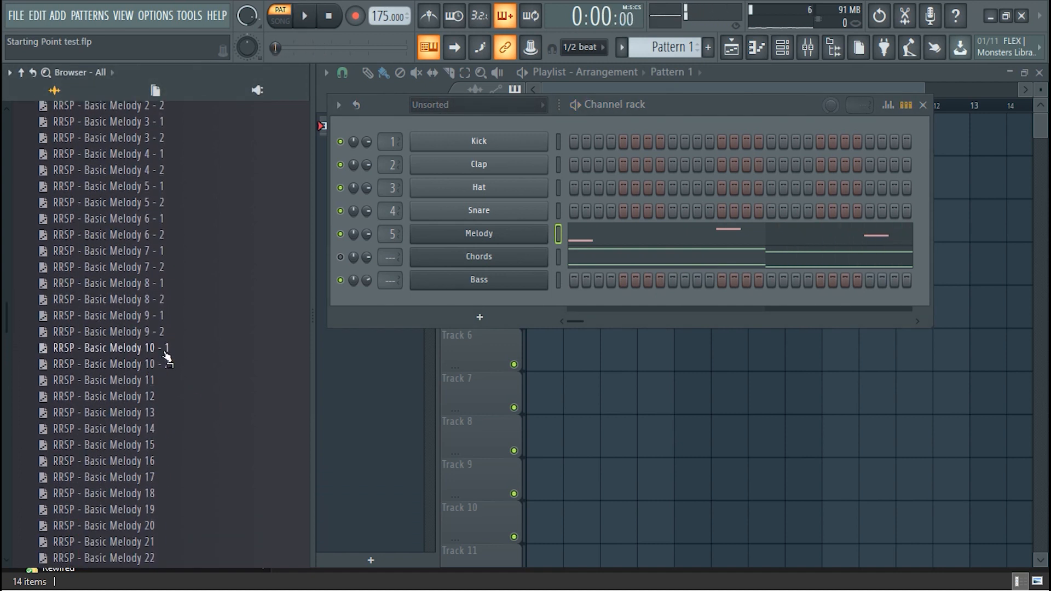
Audition RRSP - Basic Melody 10 - 1 on the Melody channel
scroll(185, 333, up, 4)
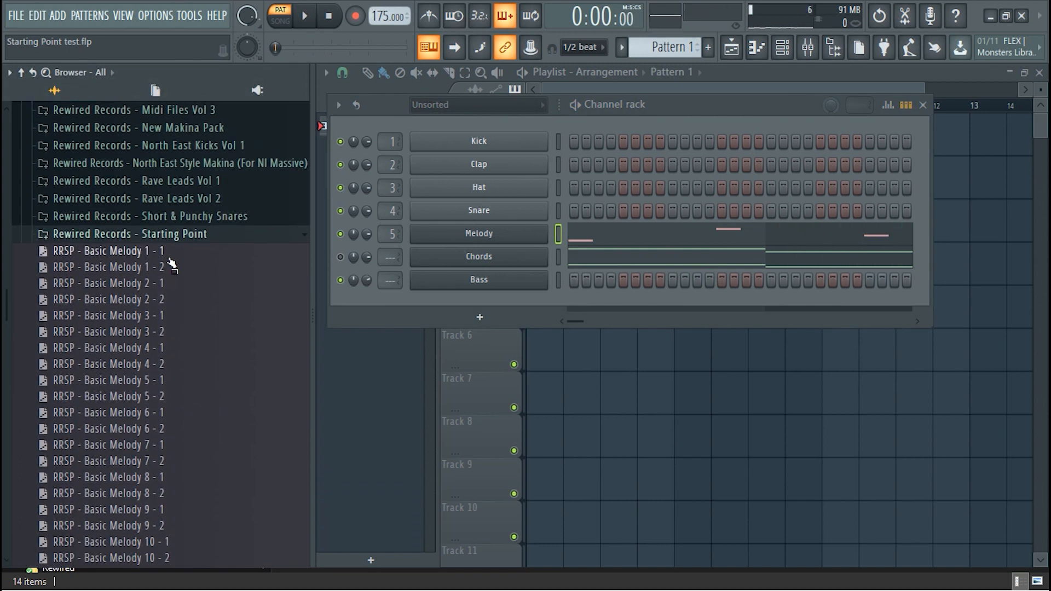
scroll(169, 349, down, 4)
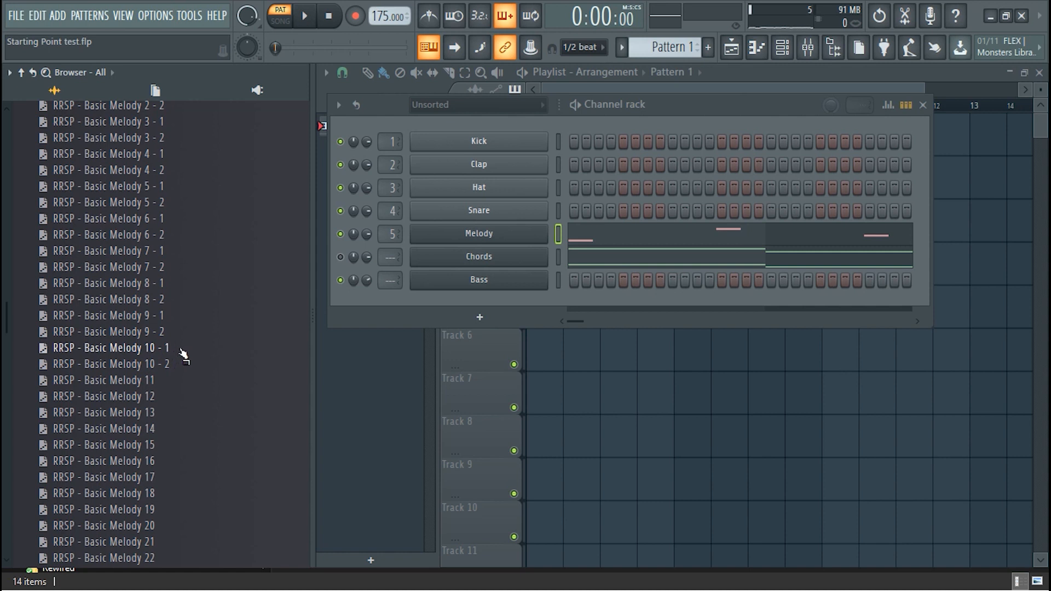
drag(154, 350, 504, 241)
key(space)
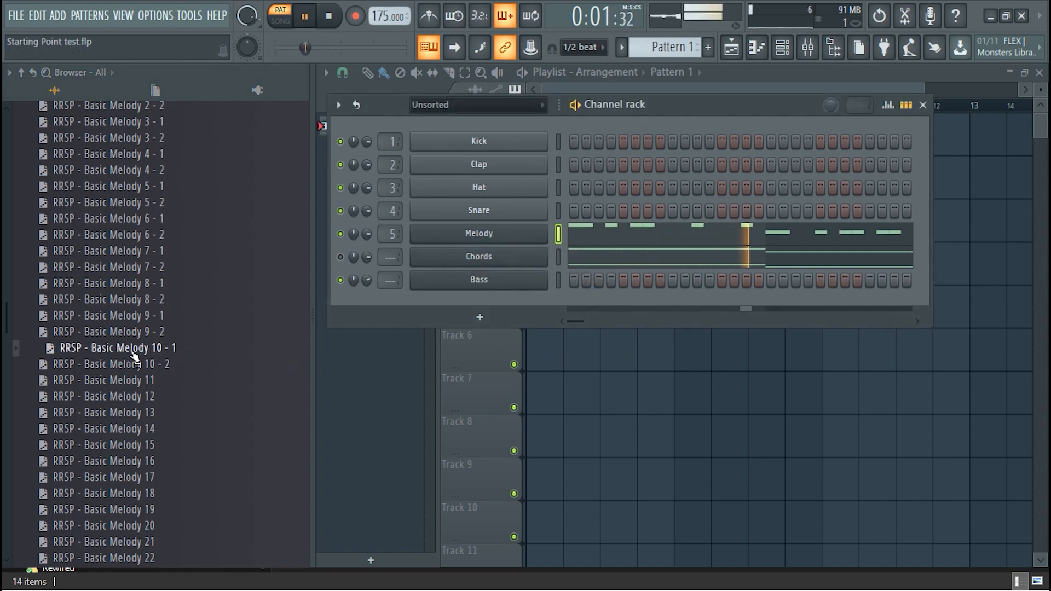
key(space)
Load RRSP - Basic Melody 10 - 2 onto Melody and RRSP - Chords 10 onto the unmuted Chords channel, and play them together
drag(155, 364, 504, 240)
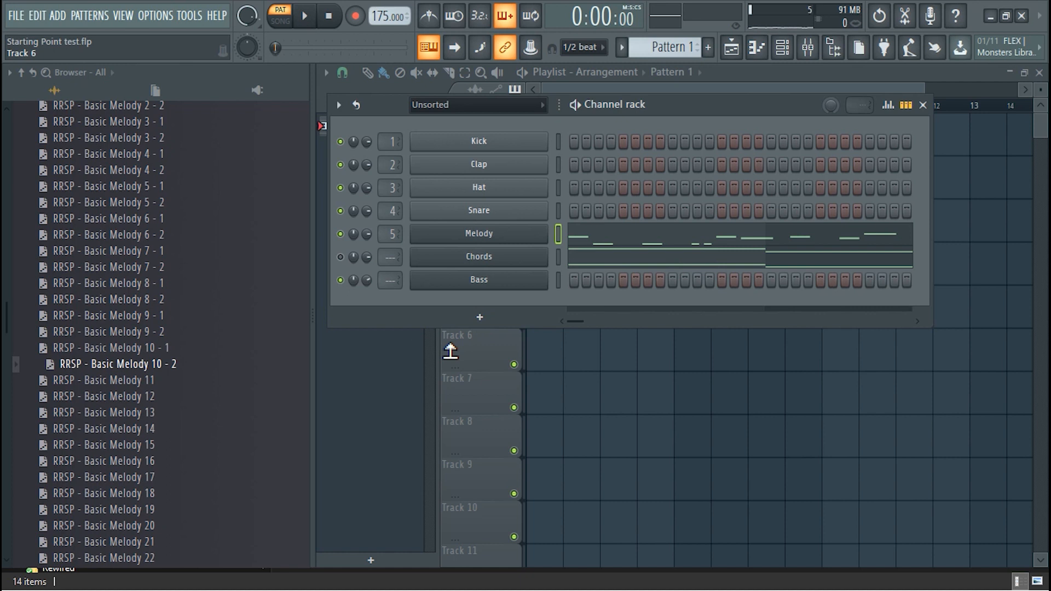
key(space)
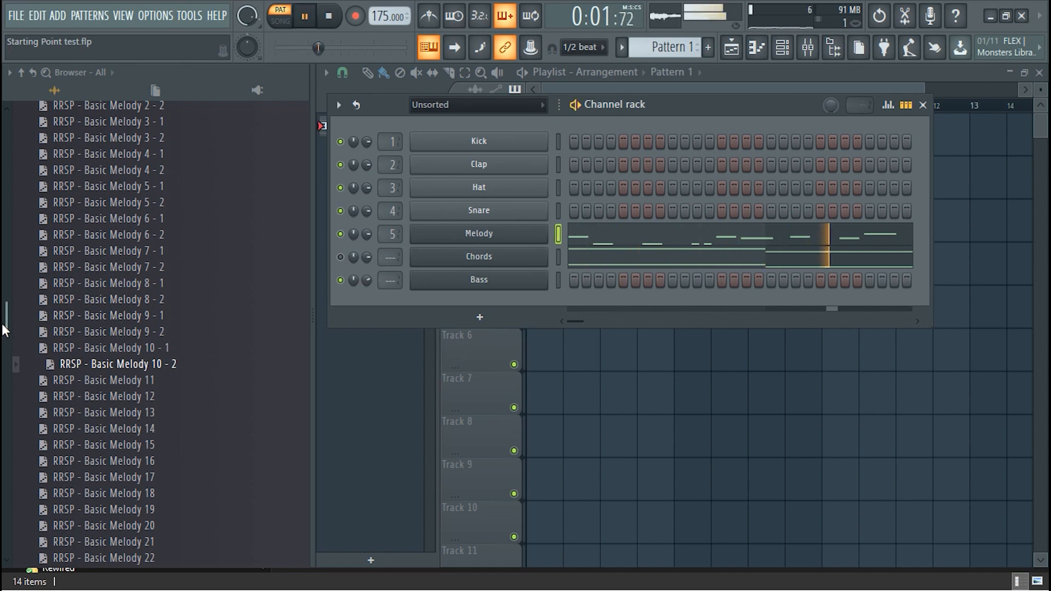
drag(2, 329, 2, 372)
drag(93, 406, 498, 263)
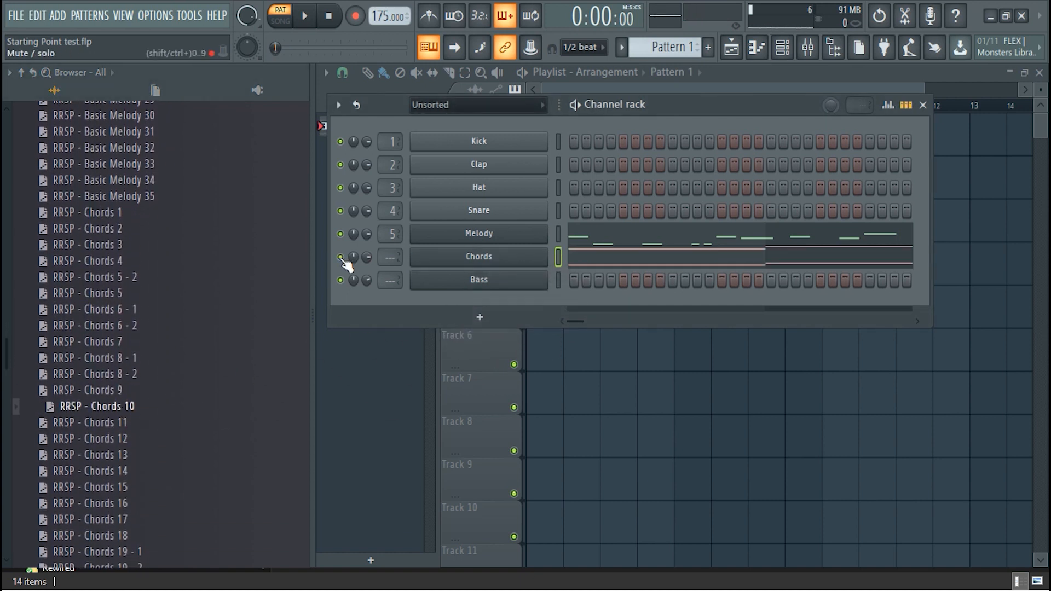
key(space)
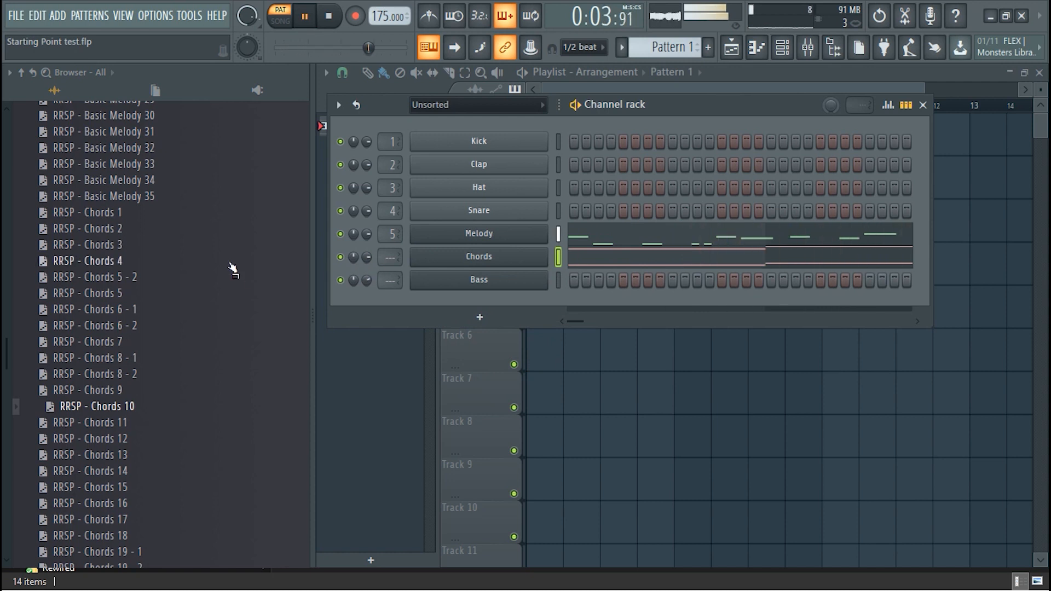
drag(7, 360, 6, 337)
key(space)
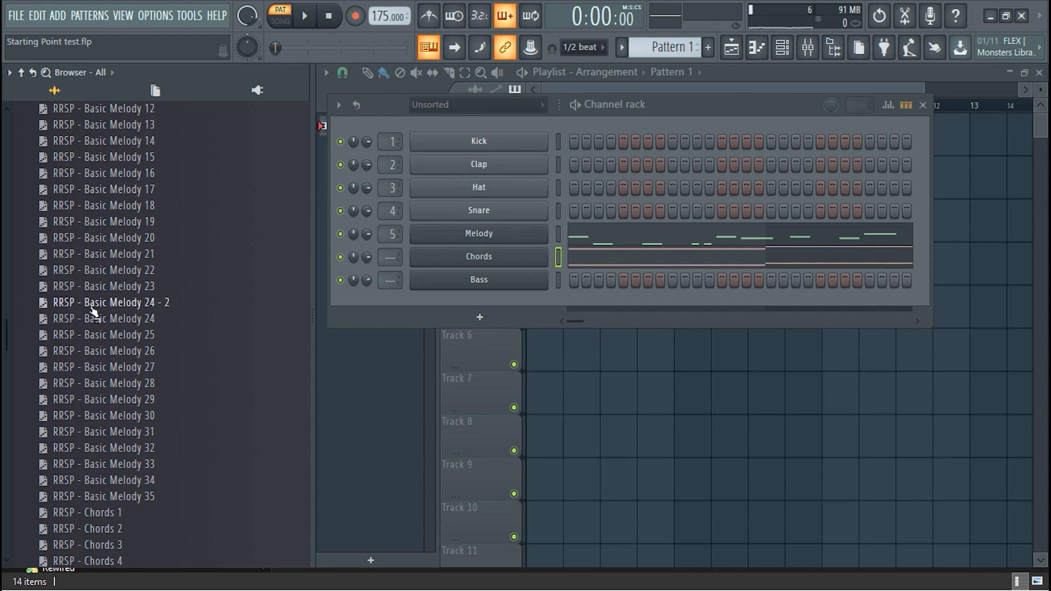
Copy the four lowest notes (B3, D4, A3, G3) from the Chords channel's piano roll
click(630, 269)
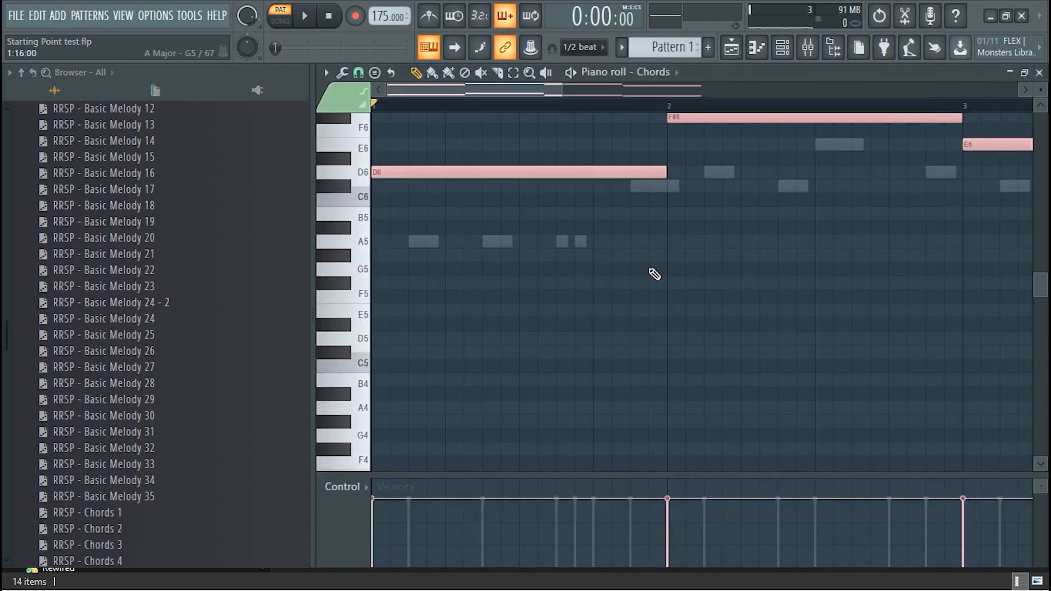
scroll(654, 271, down, 10)
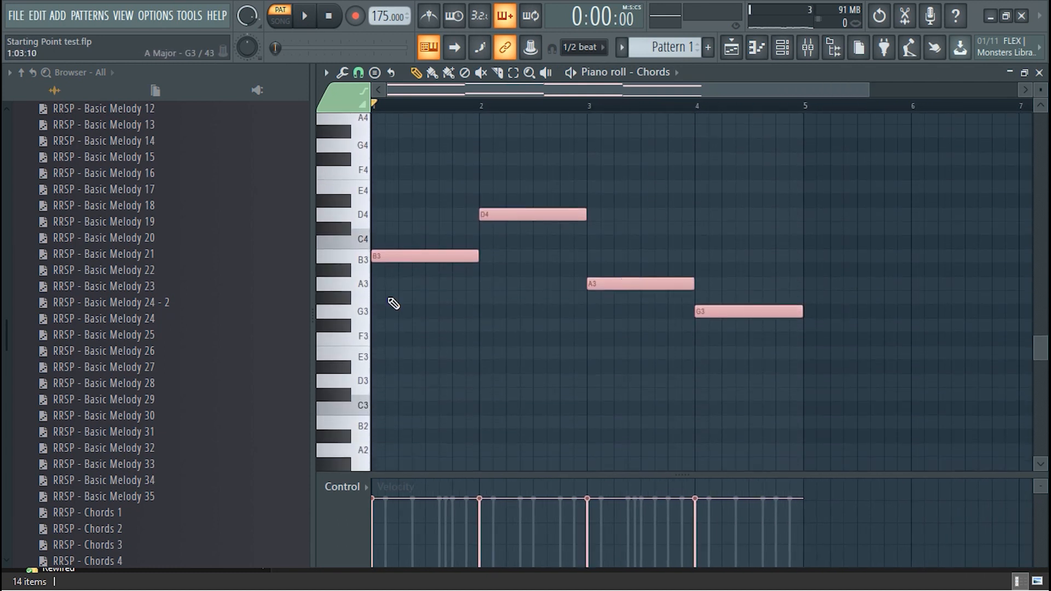
drag(896, 207, 327, 334)
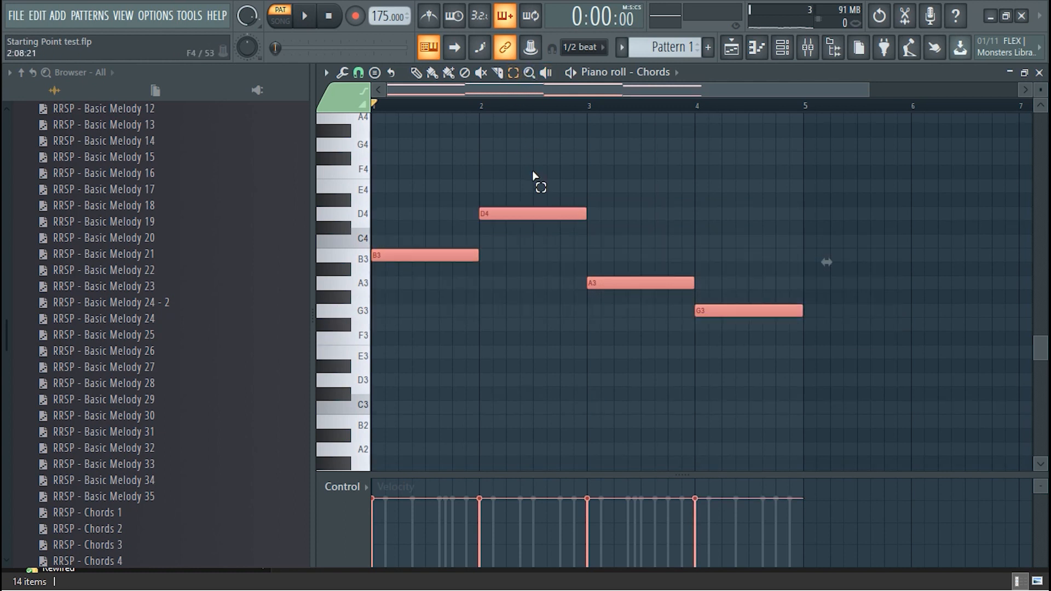
click(1039, 72)
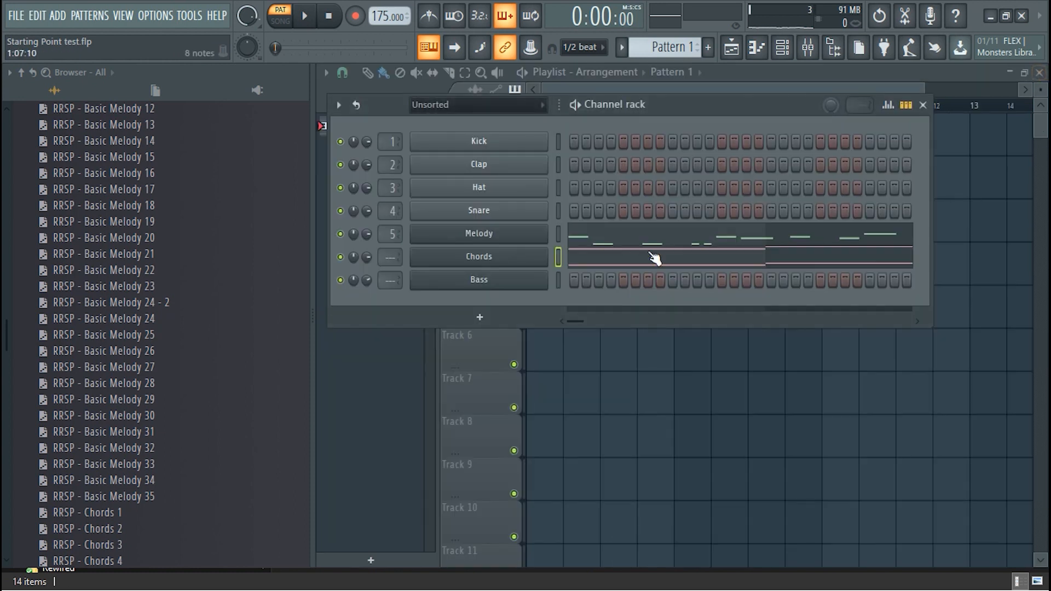
Paste the copied root notes into the Bass channel's piano roll and return to the channel rack
right_click(469, 285)
click(605, 279)
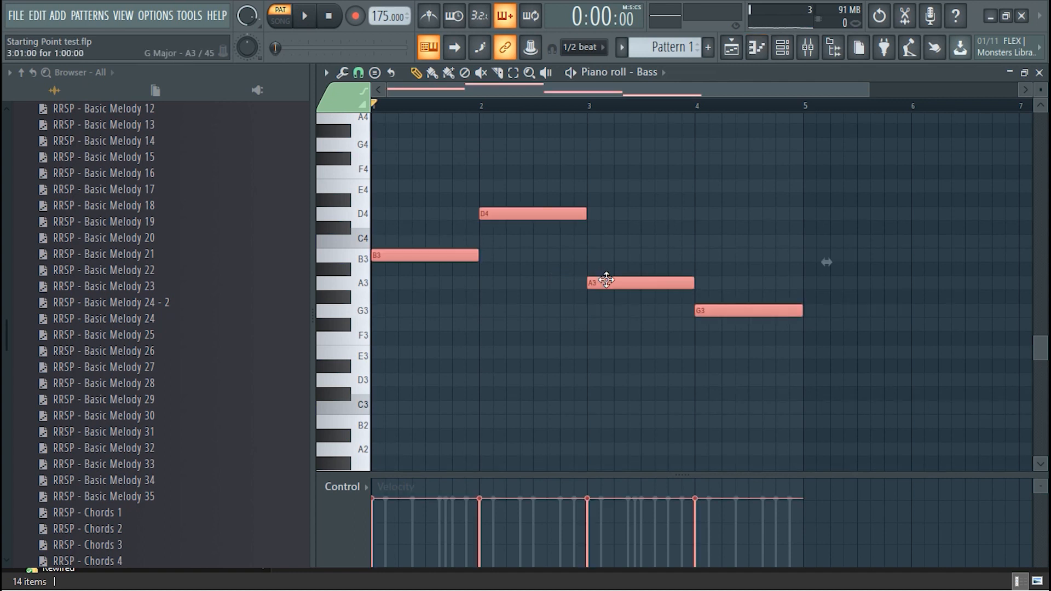
click(1039, 72)
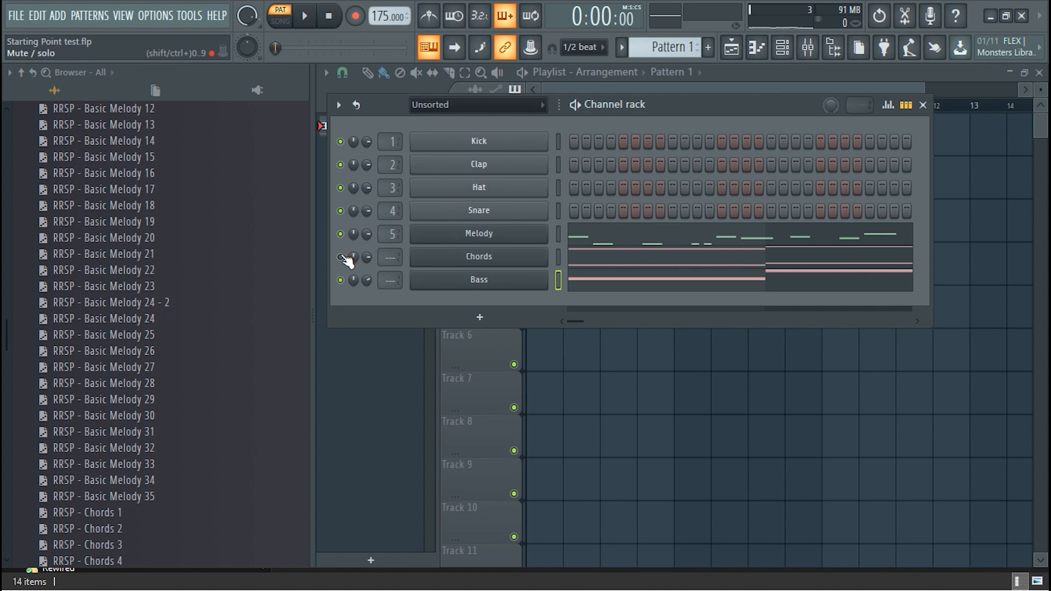
Chop the Bass channel's four long notes into four one-beat notes per bar with the chopper's Default pattern
click(604, 283)
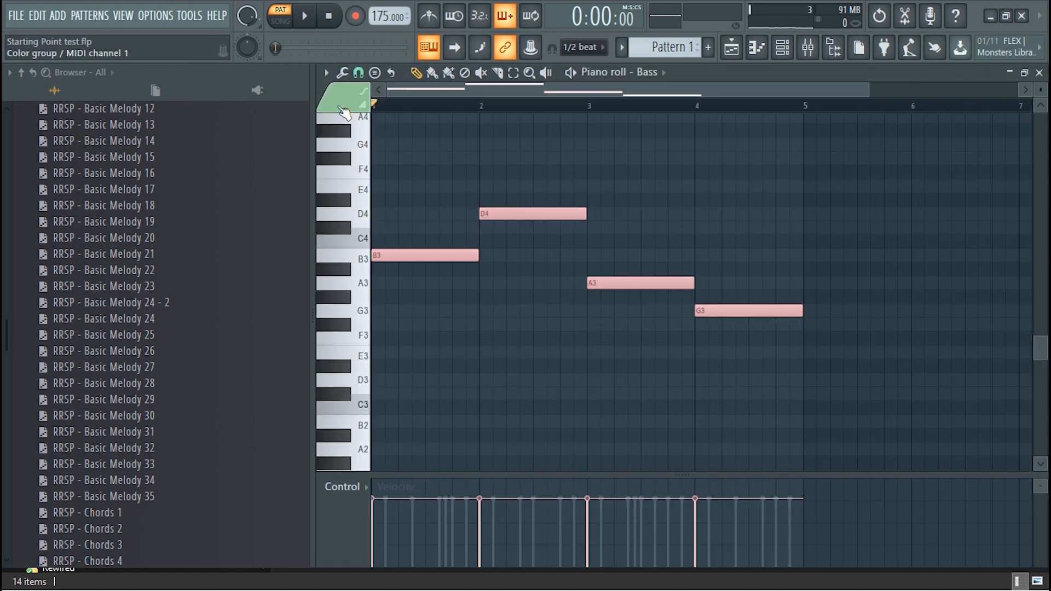
click(325, 76)
mouse_move(359, 124)
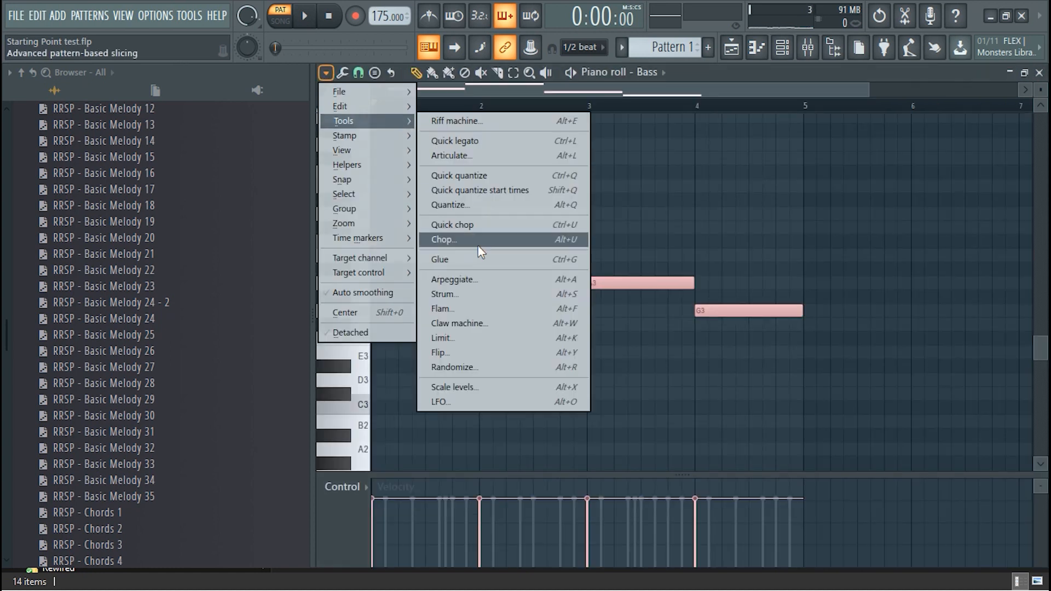
click(458, 241)
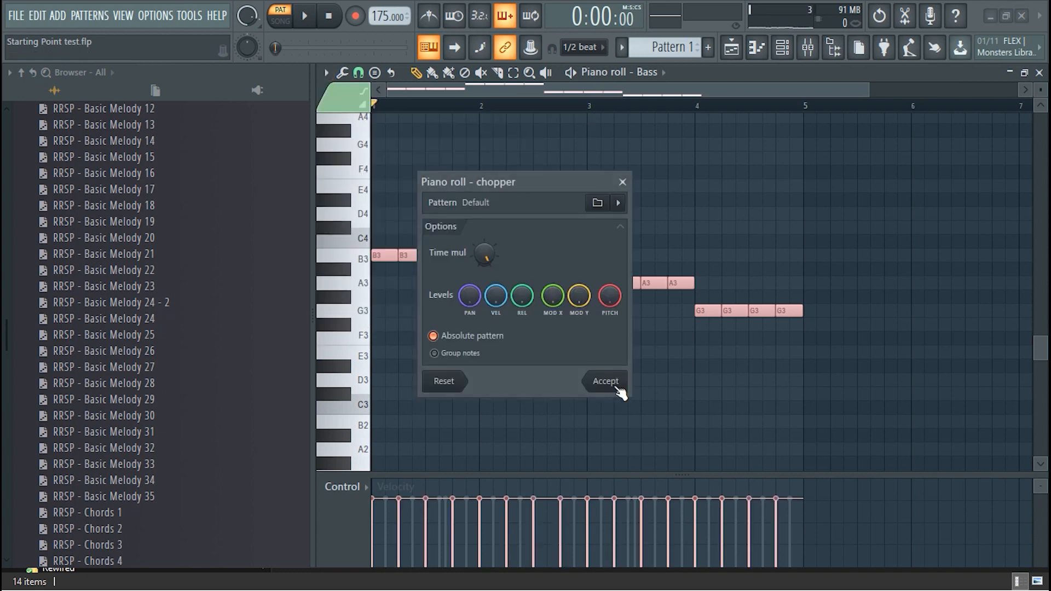
click(607, 381)
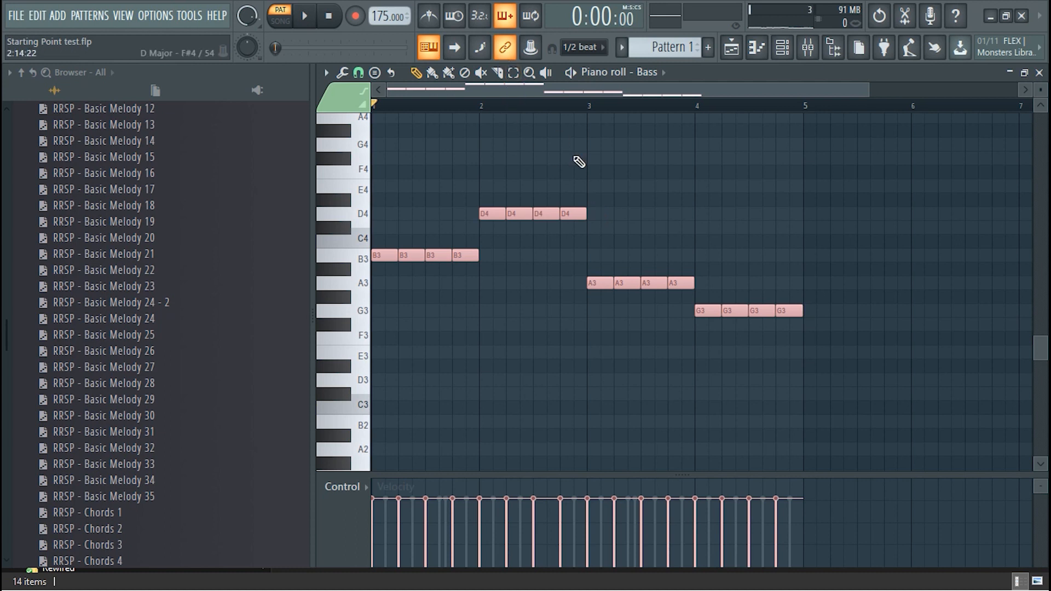
Shorten all the chopped Bass notes together to slightly less than half a beat
key(ctrl+a)
drag(585, 213, 573, 202)
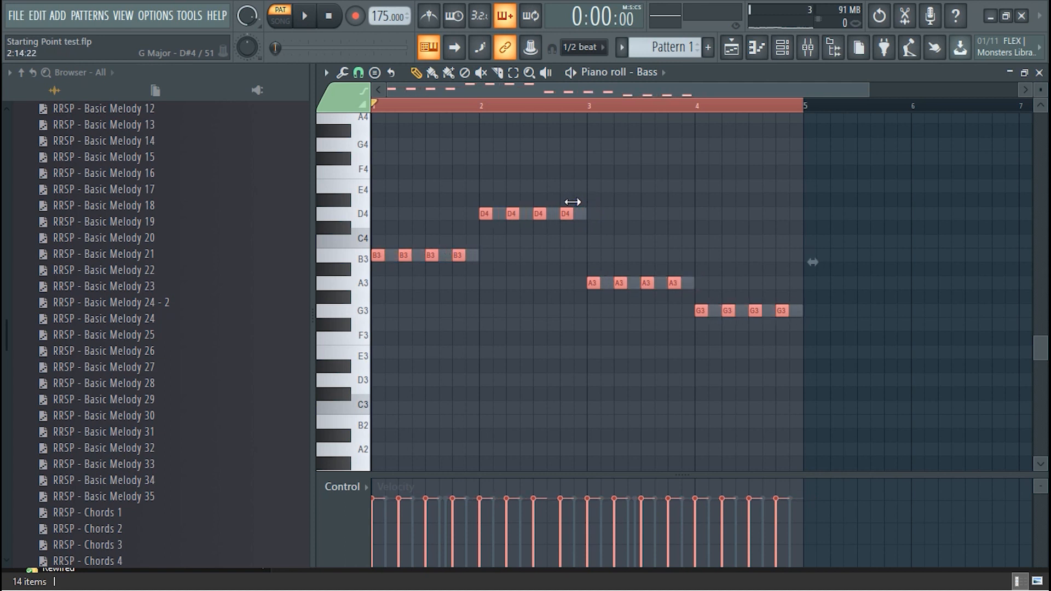
click(359, 74)
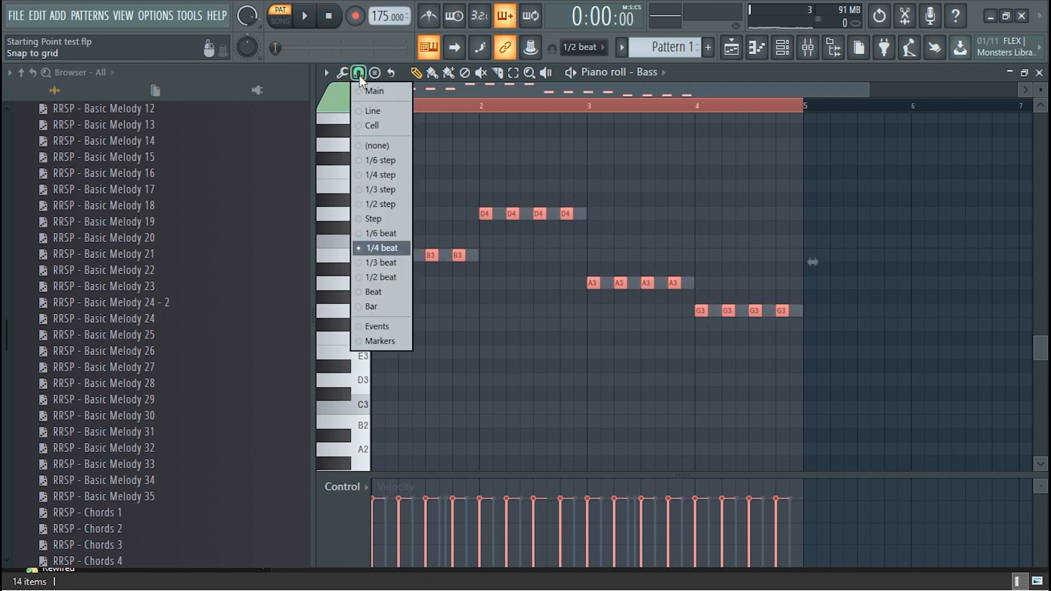
click(363, 77)
scroll(588, 232, up, 5)
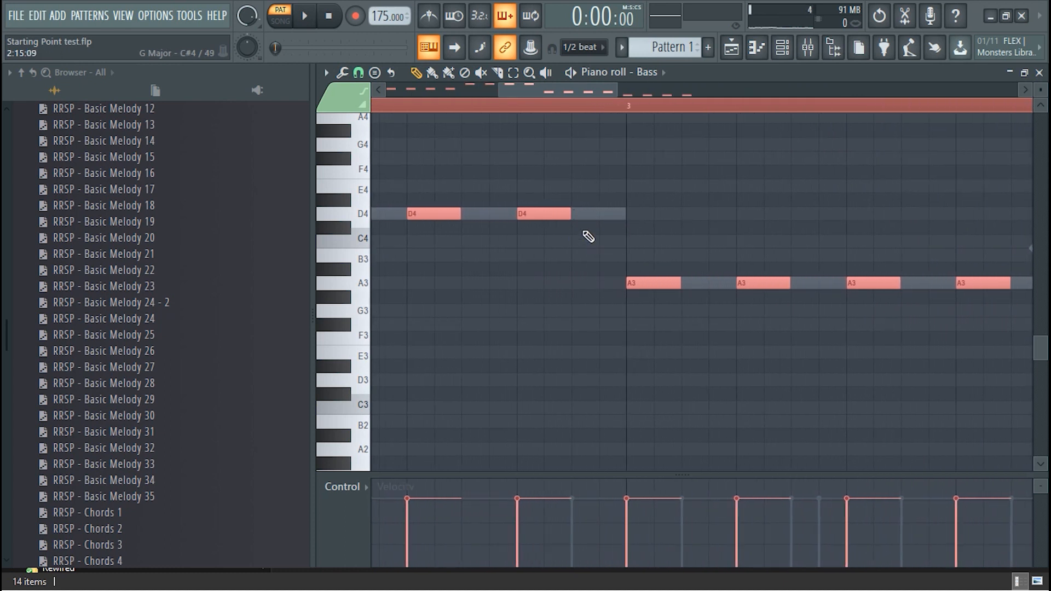
mouse_move(568, 210)
mouse_down()
mouse_move(586, 212)
mouse_move(563, 204)
mouse_up()
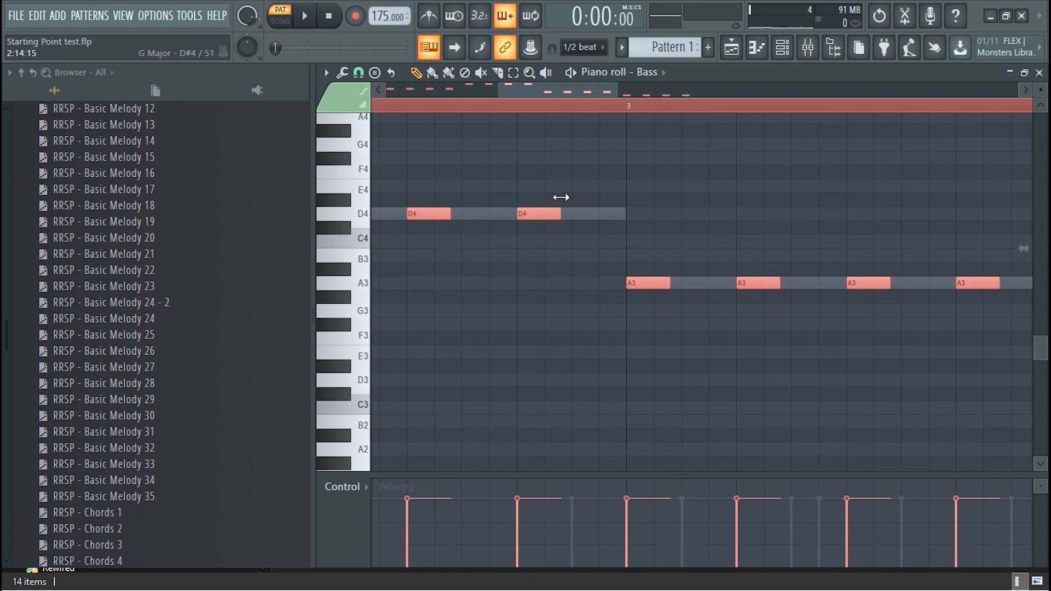
Shift all the shortened Bass notes half a beat later so they sit on the offbeats
scroll(564, 209, down, 6)
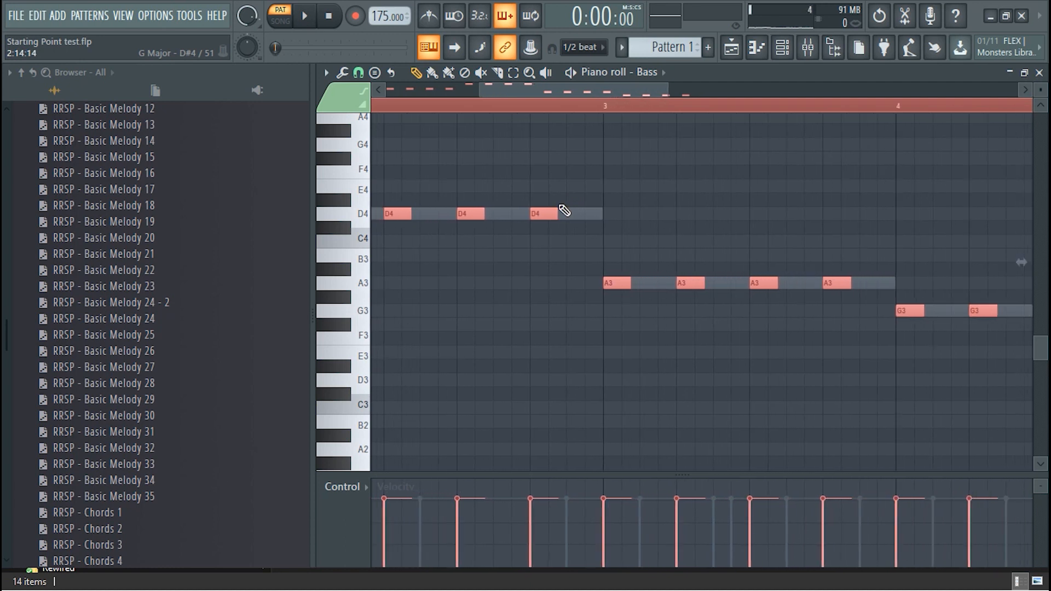
scroll(596, 109, down, 1)
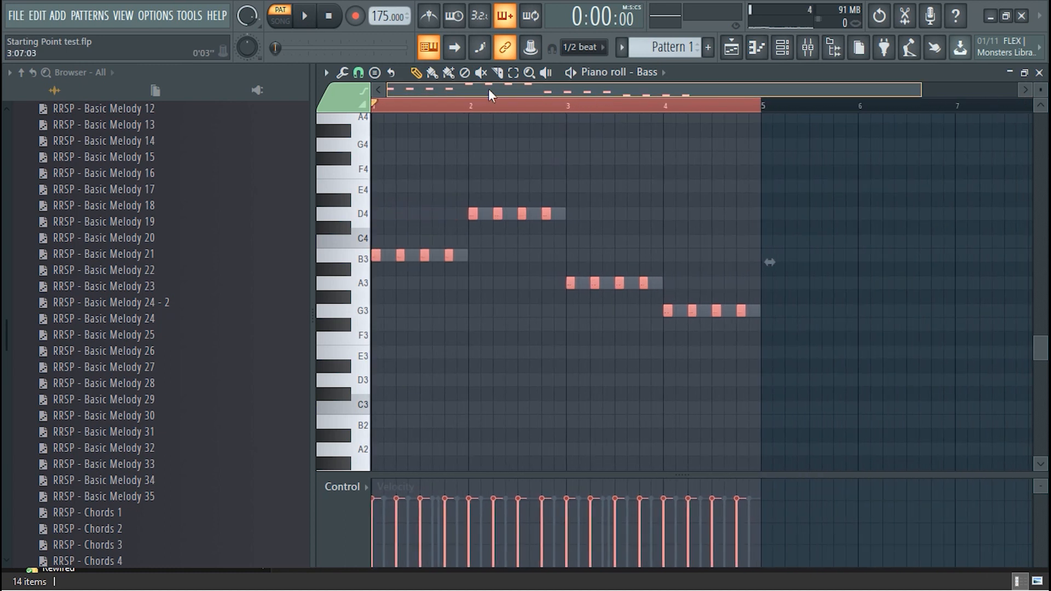
key(shift+Right)
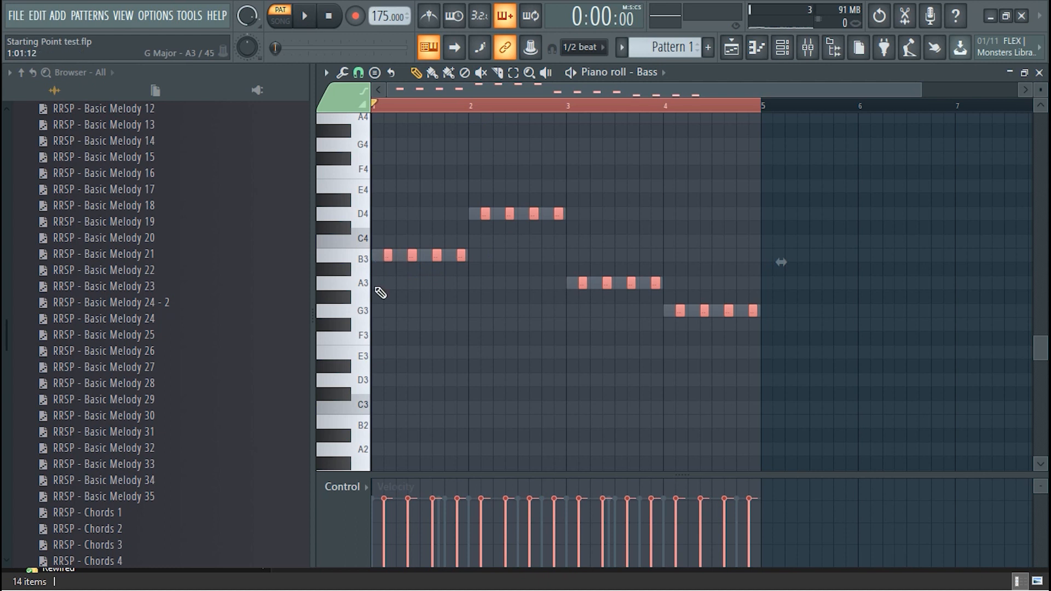
click(377, 256)
click(400, 256)
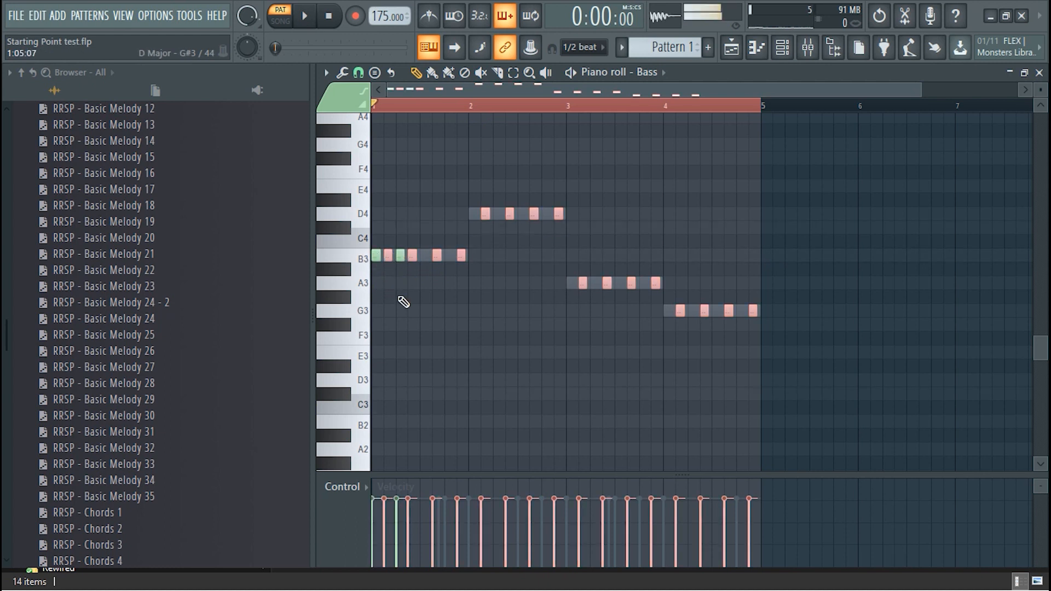
right_click(377, 257)
right_click(401, 256)
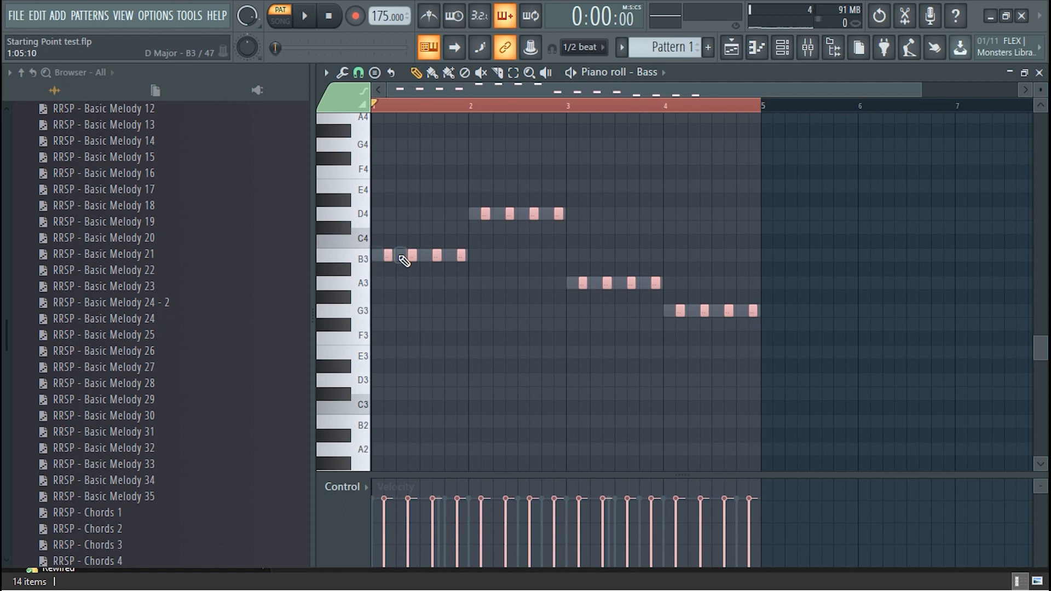
Play back the offbeat bassline with the melody and chords
key(space)
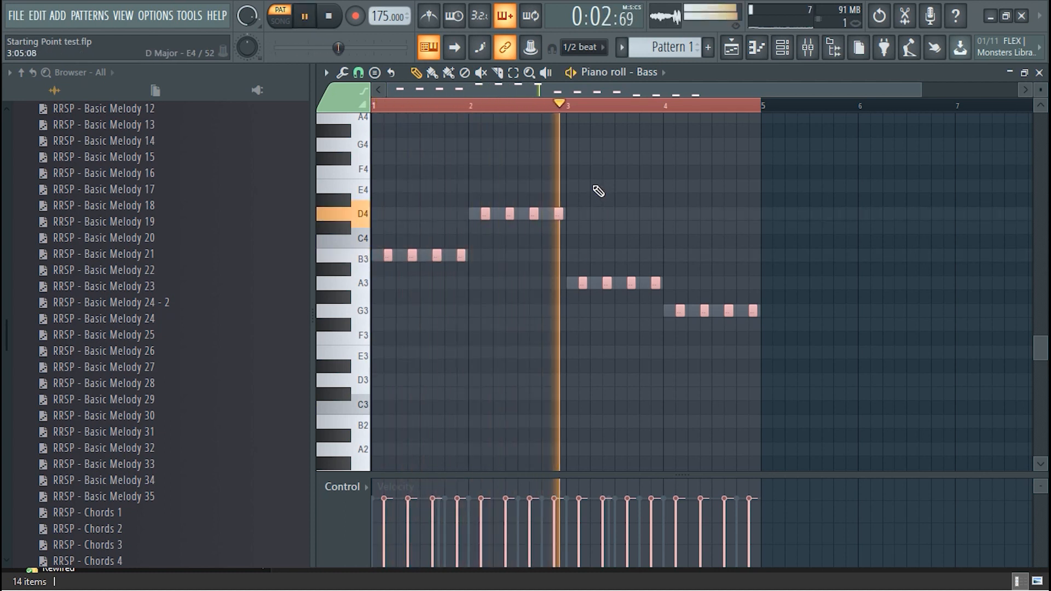
key(space)
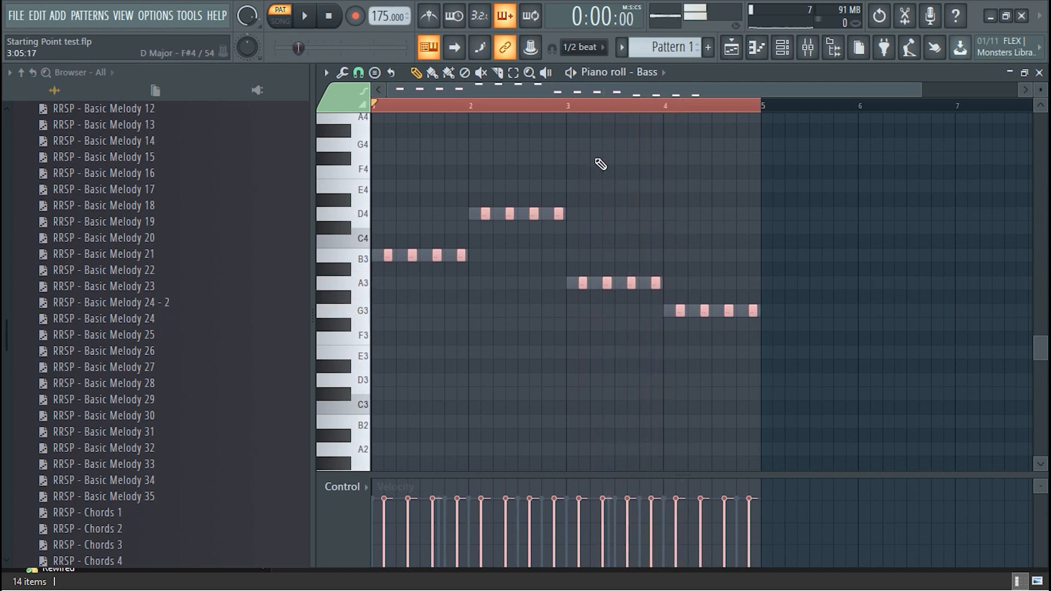
click(579, 104)
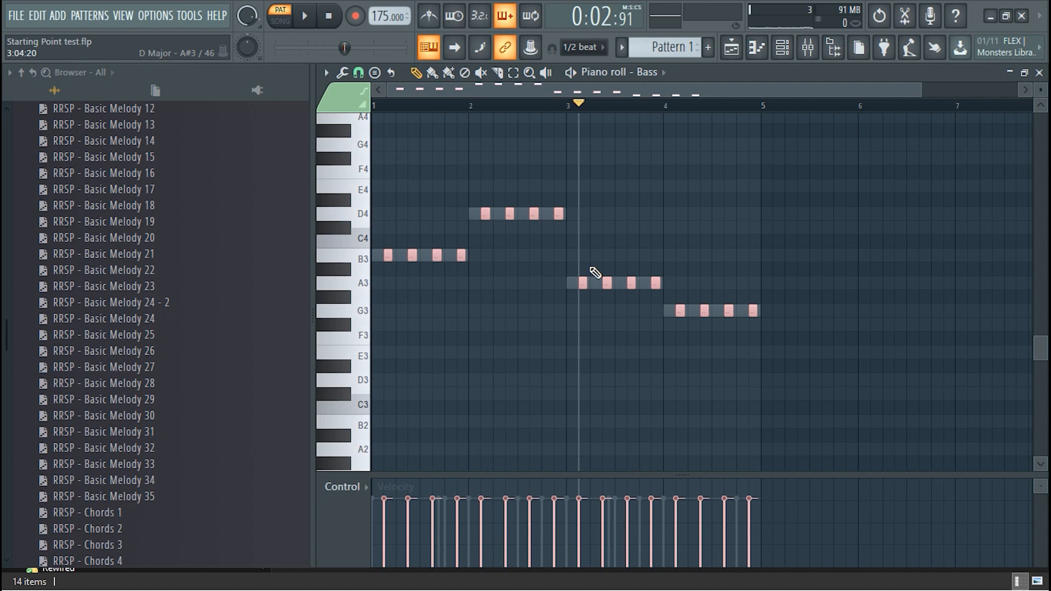
Duplicate all the Bass notes onto the beats, lower the duplicates by one octave, and play the result
key(ctrl+a)
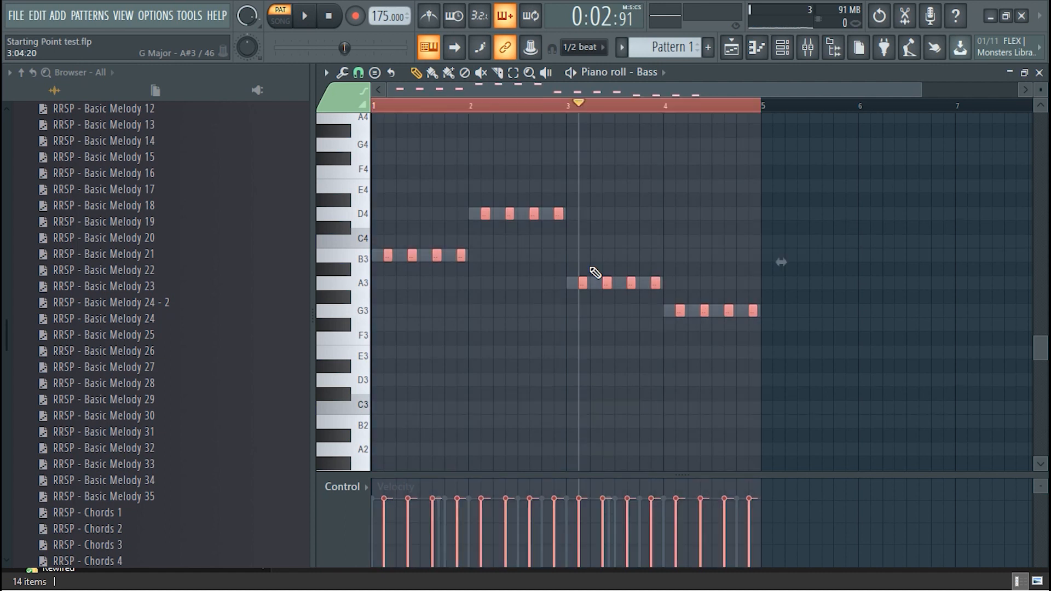
key(shift+Right)
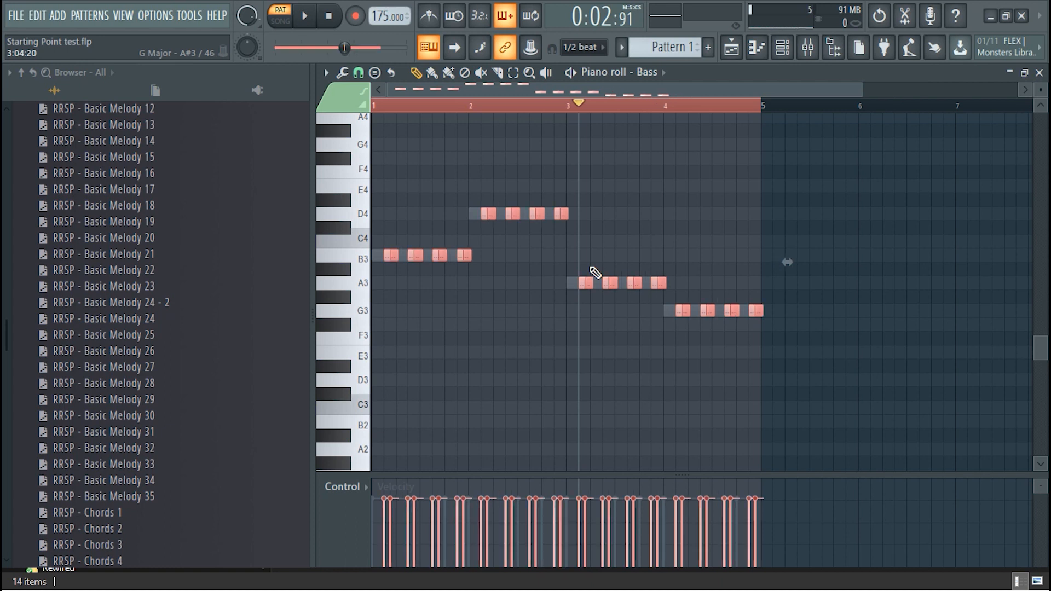
key(ctrl+z)
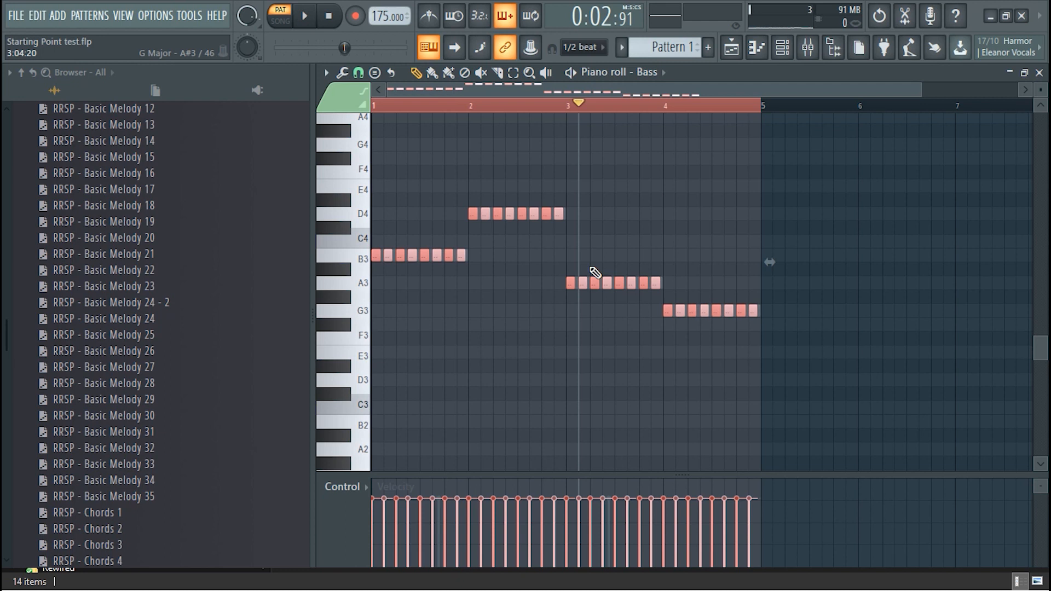
key(ctrl+z)
click(318, 23)
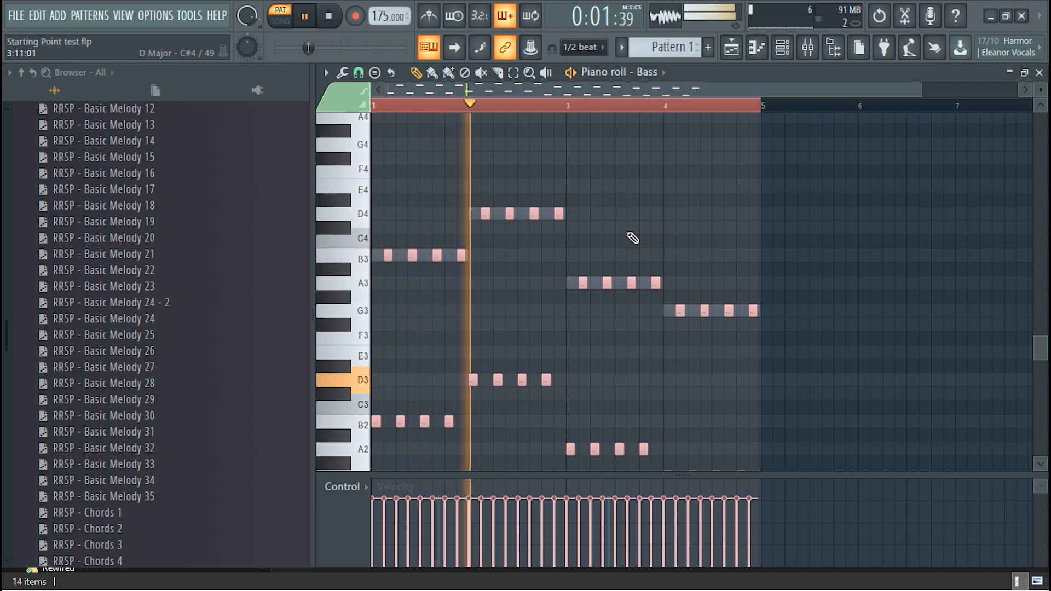
click(560, 105)
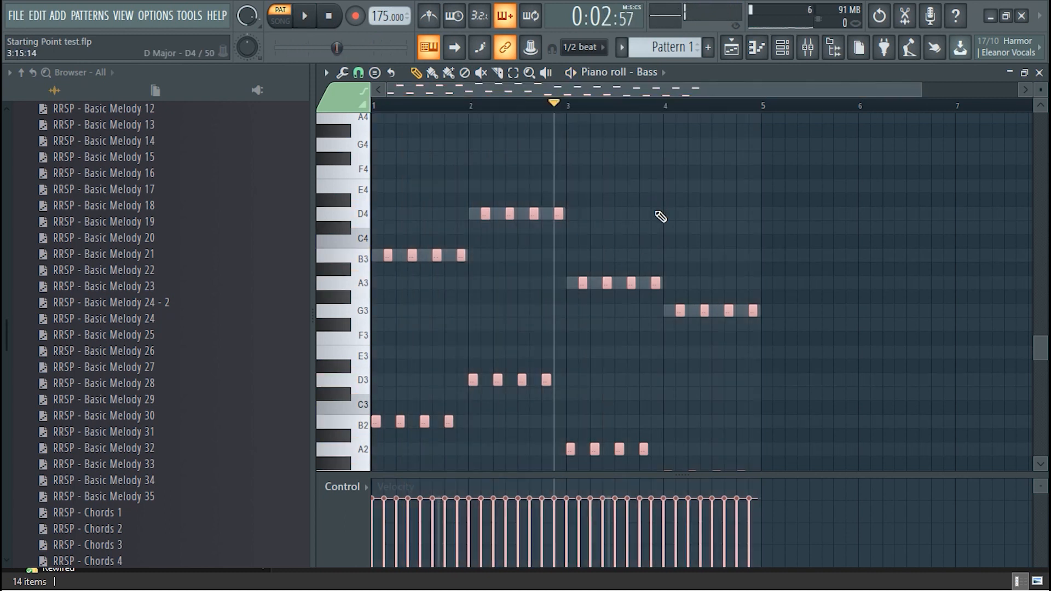
Raise all the Bass notes by one octave, play the result and return to the channel rack
key(ctrl+Up)
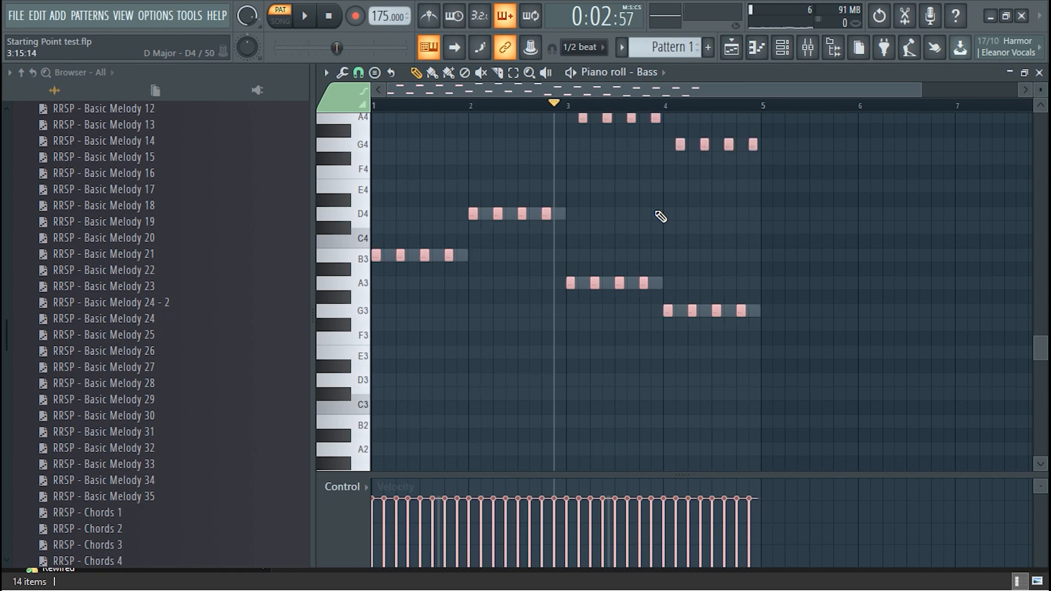
key(space)
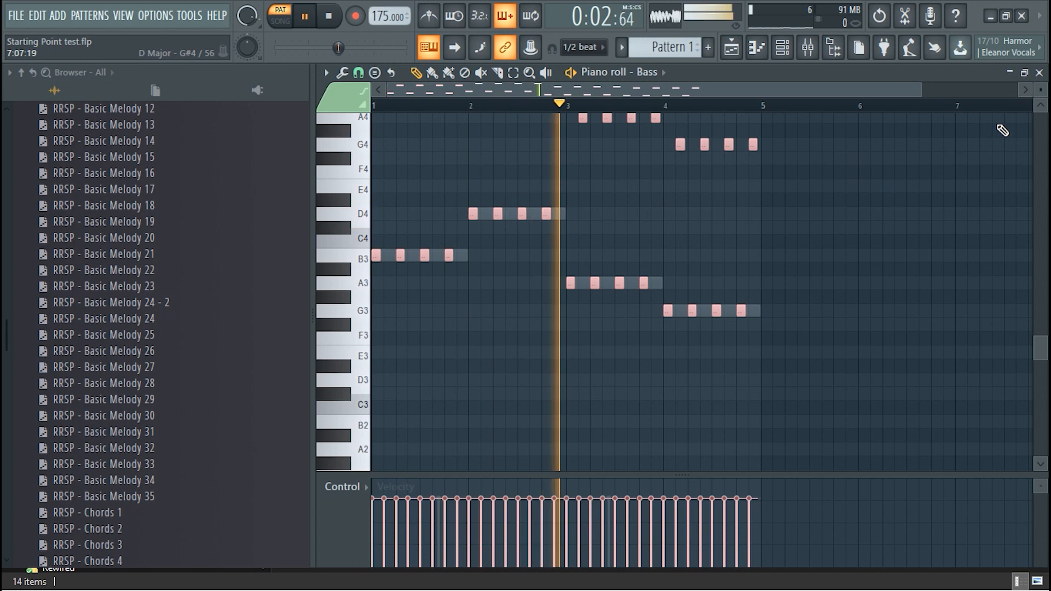
click(1039, 73)
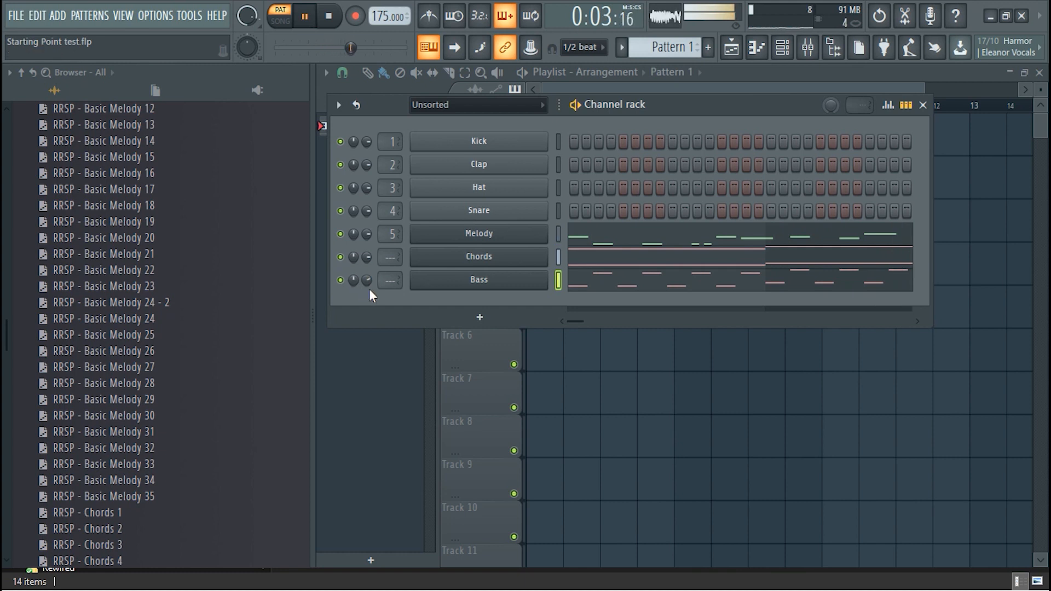
key(space)
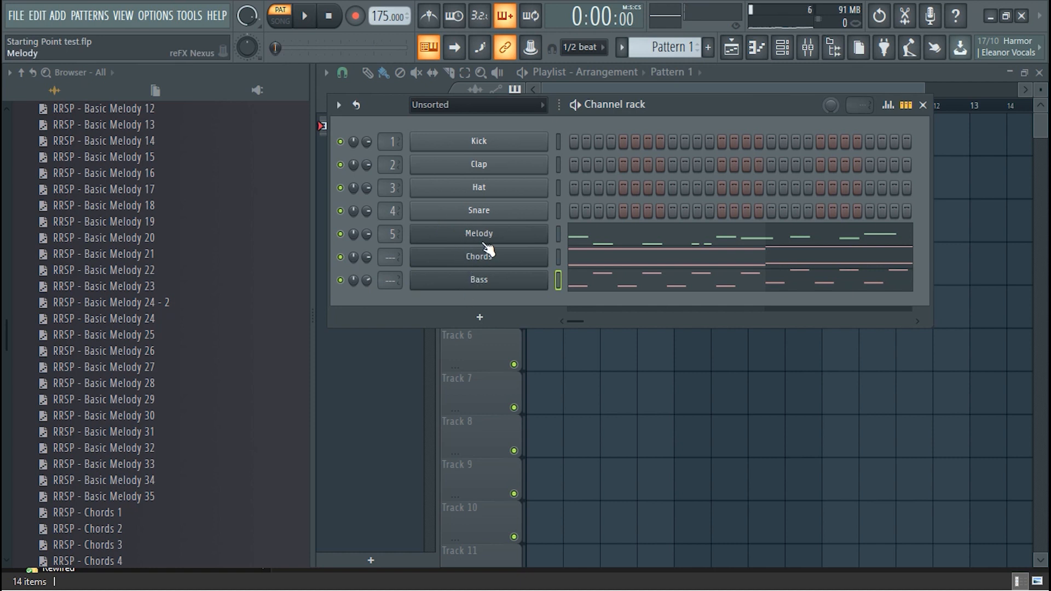
Rename the Chords channel to Pads
right_click(518, 257)
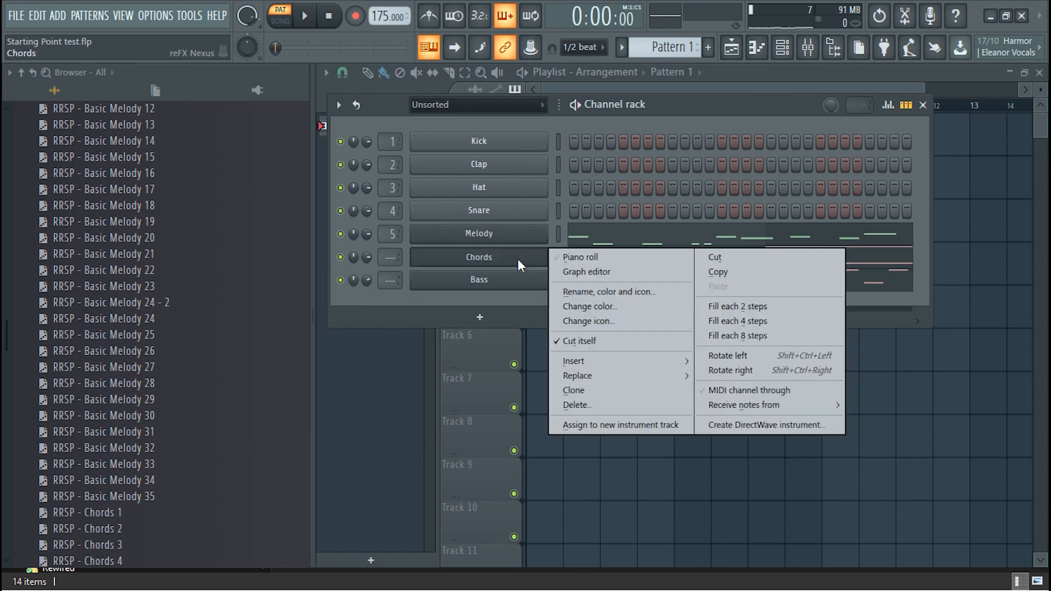
click(599, 294)
text(Pads)
key(Return)
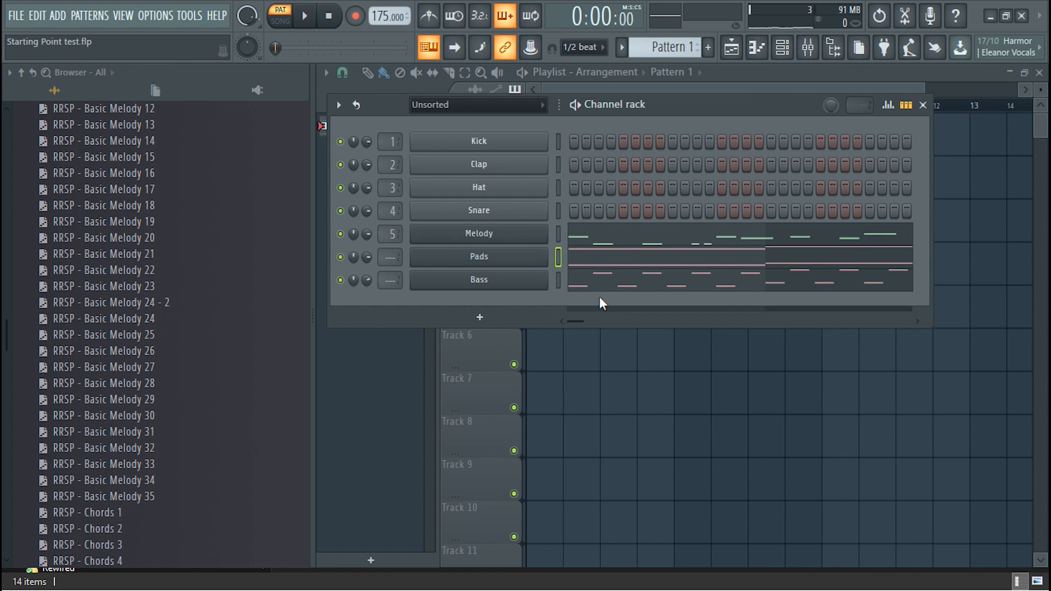
Split Pattern 1 by channel into separate patterns and clear the channel rack from the playlist
click(621, 49)
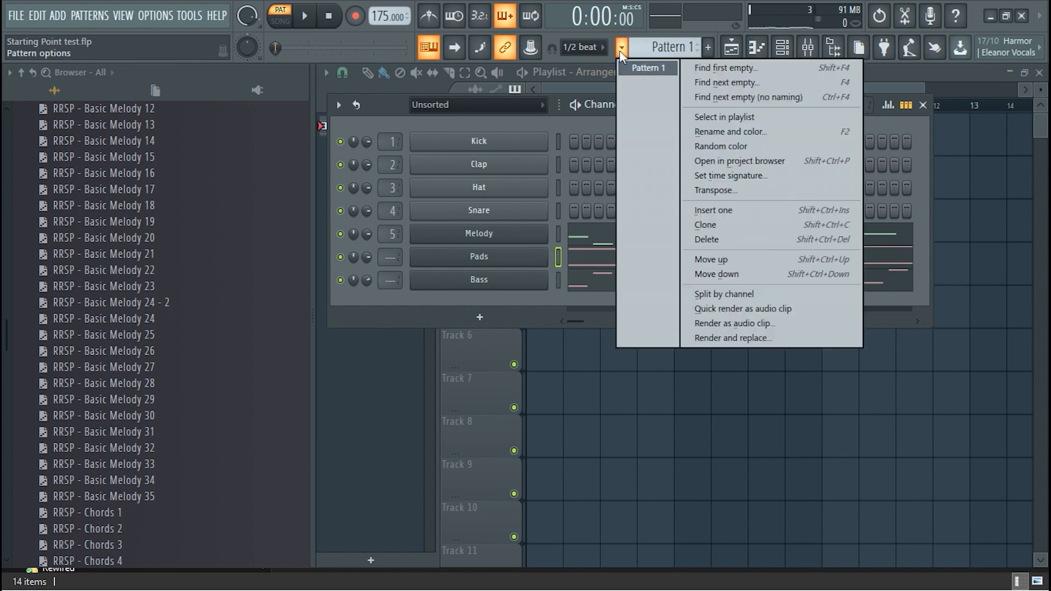
click(742, 294)
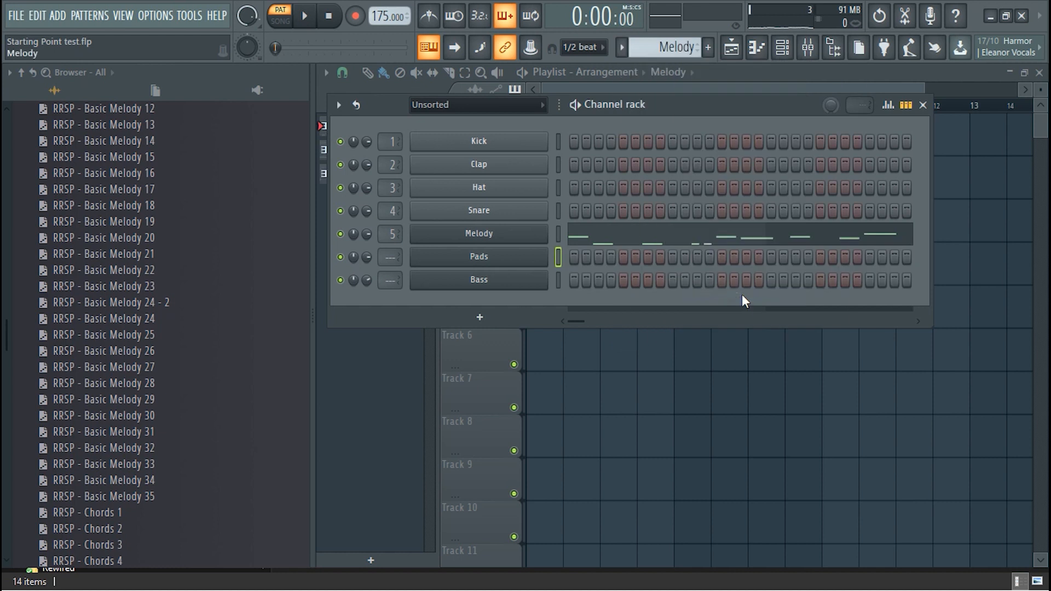
click(717, 386)
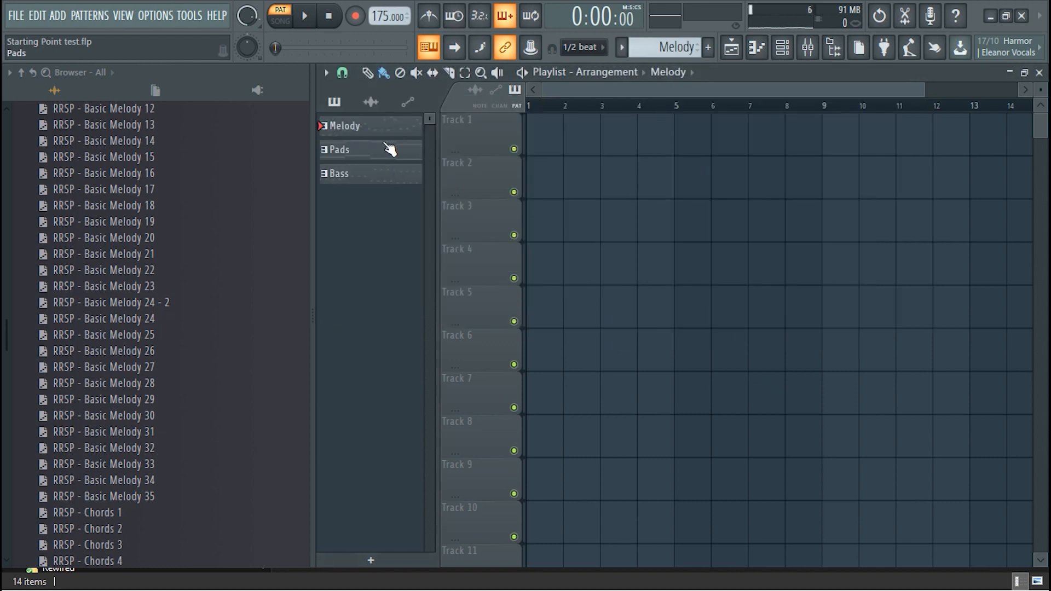
Place four consecutive Pads clips on Track 1 of the playlist, covering bars 1 to 16
click(383, 163)
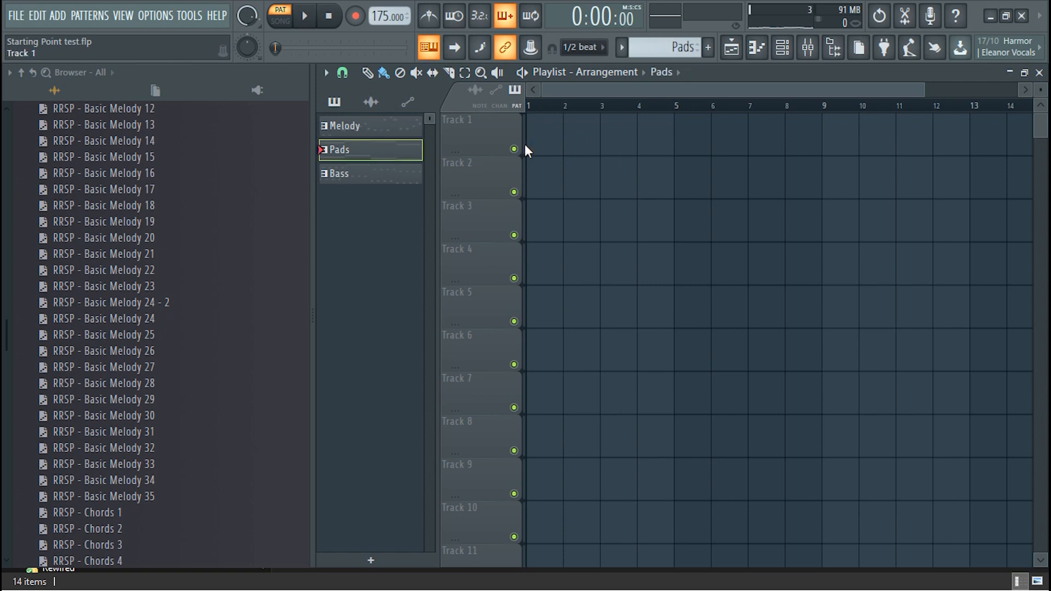
drag(538, 143, 730, 141)
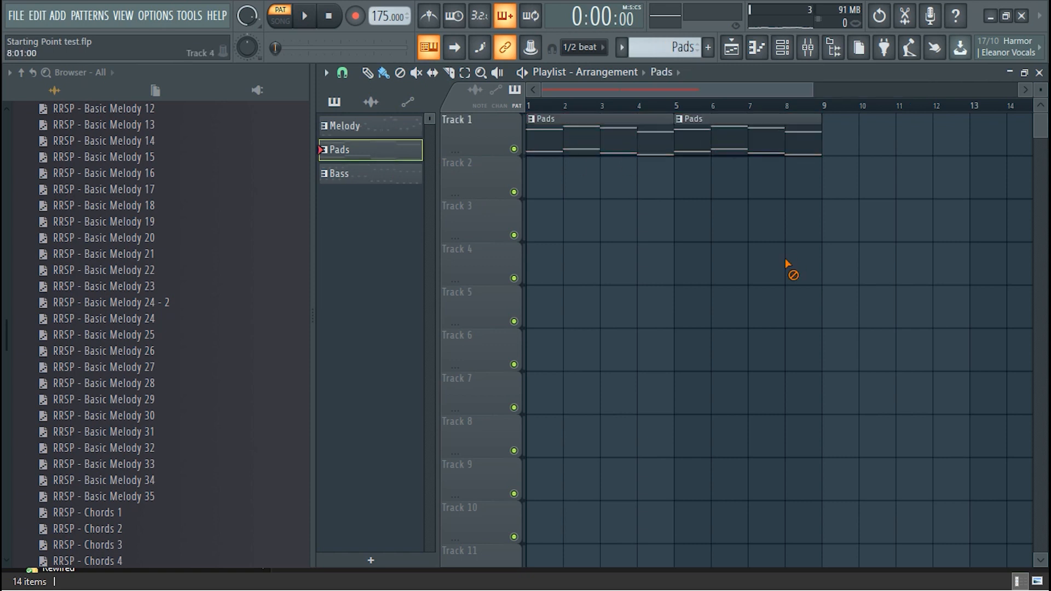
drag(838, 147, 962, 141)
Place two Melody clips on Track 2 and two Bass clips on Track 3, covering bars 9 to 16
click(382, 131)
drag(842, 188, 977, 180)
click(371, 182)
drag(828, 232, 1009, 227)
Play the arrangement in song mode from the start with all the clips in view
click(306, 22)
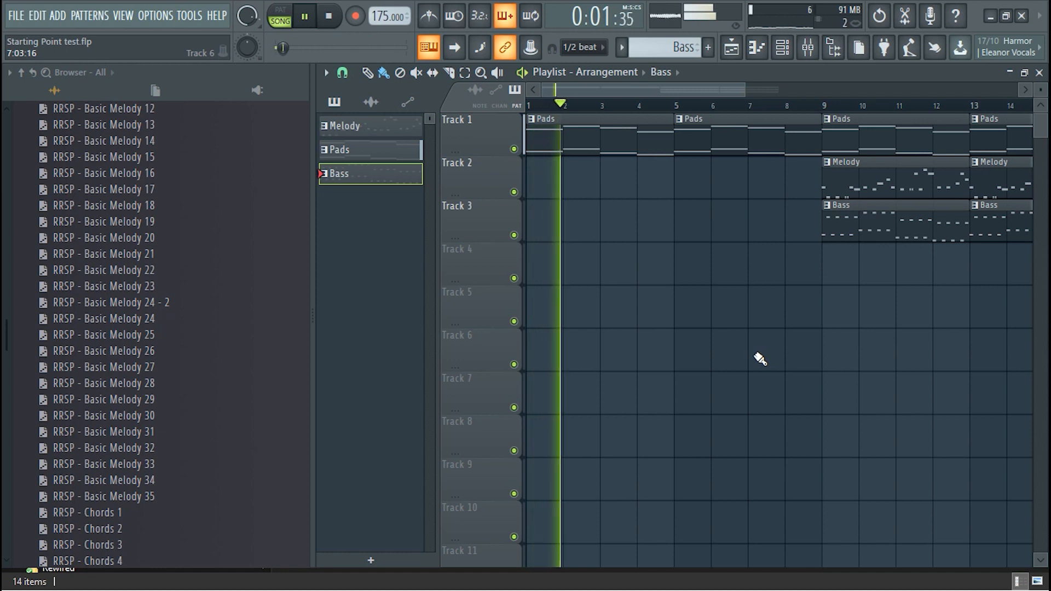
scroll(760, 358, down, 1)
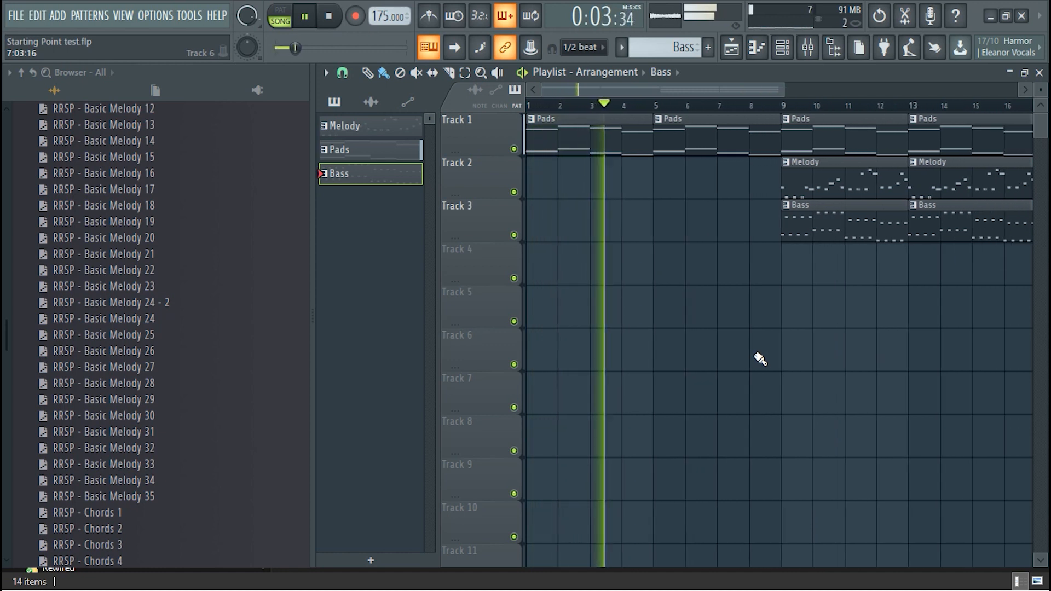
scroll(760, 359, down, 2)
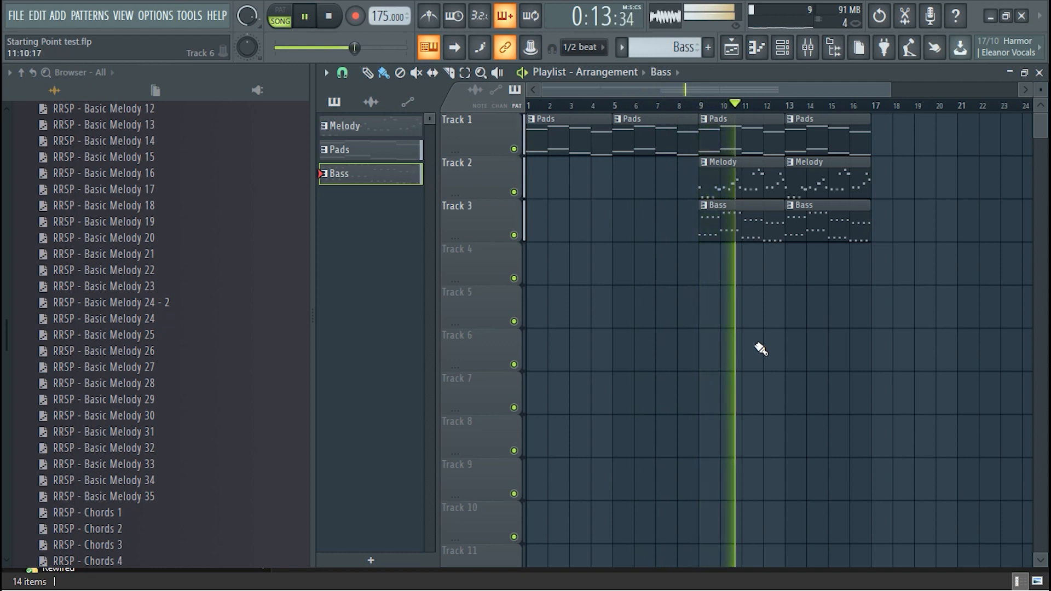
Stop playback and place a third Bass clip on Track 3 of the playlist at bar 17
key(space)
scroll(751, 93, right, 4)
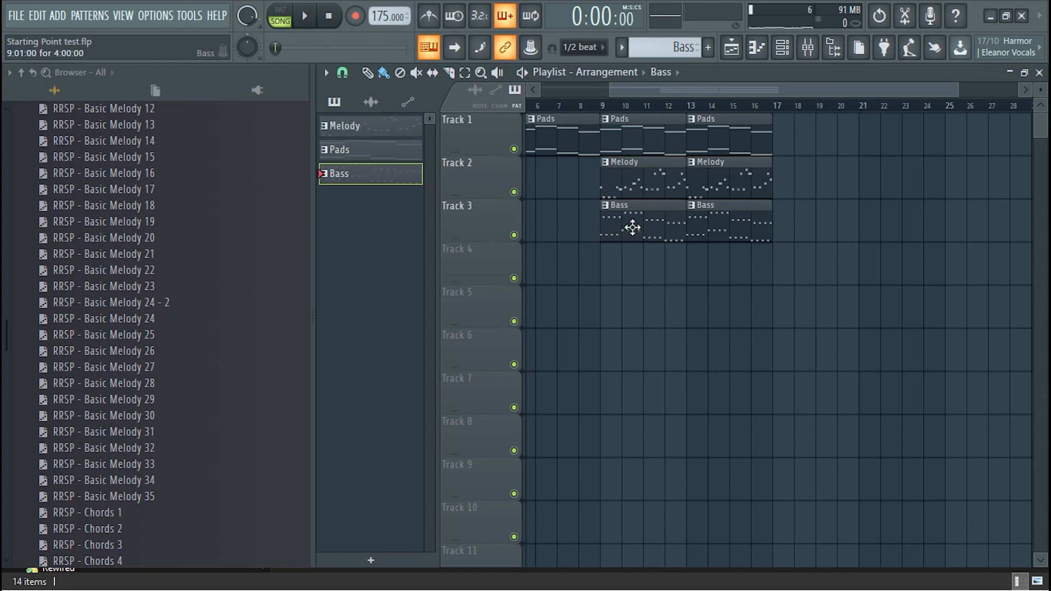
click(779, 223)
click(778, 206)
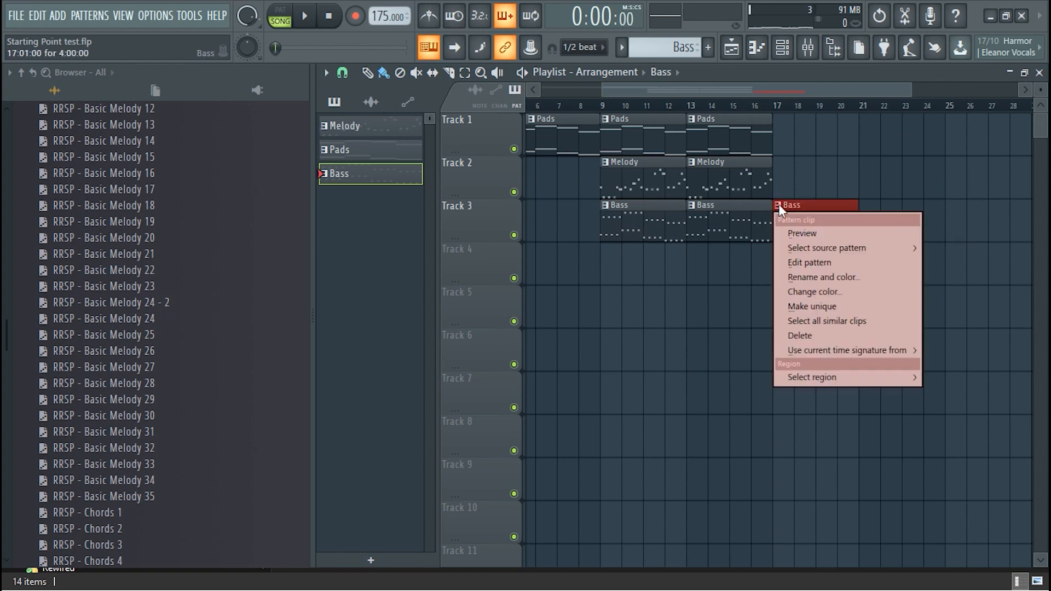
Rename the Bass pattern as Roll Bass from its clip at bar 9
click(605, 205)
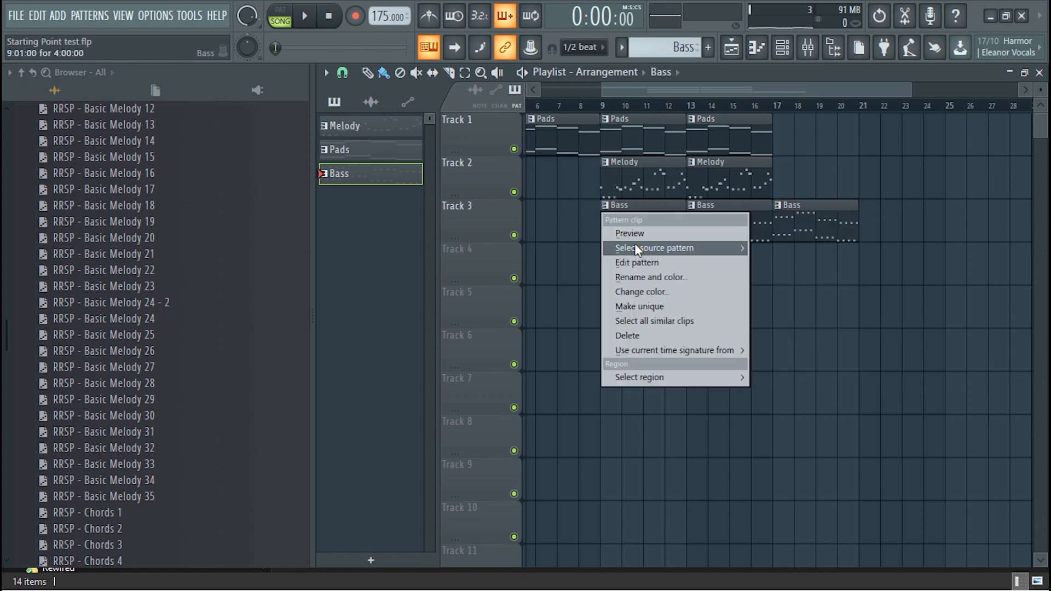
click(639, 274)
text(Roll Bass)
key(Return)
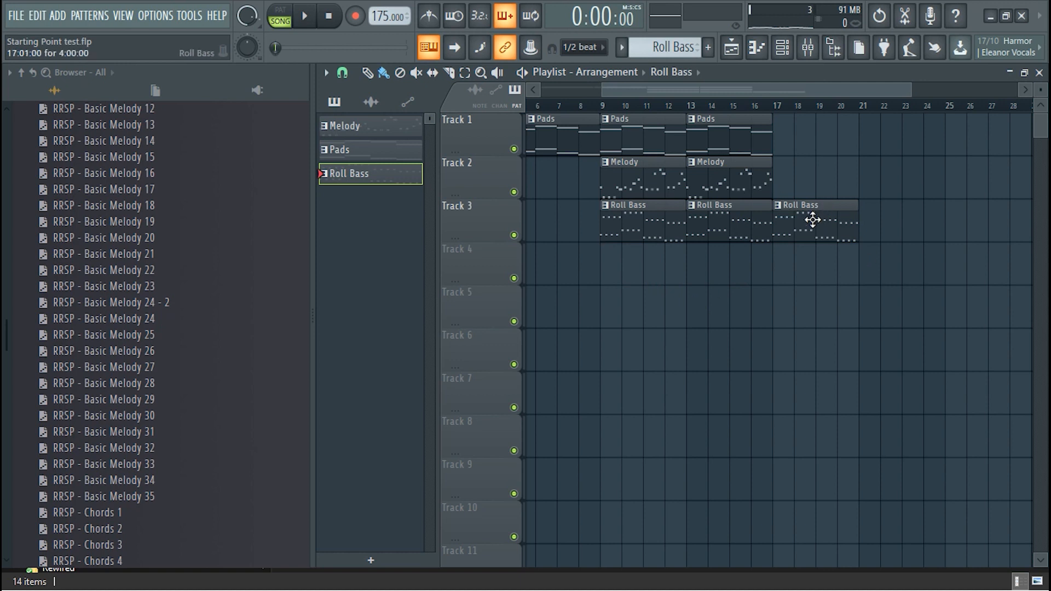
Make the Roll Bass clip at bar 17 a unique pattern and rename it Main Bass
click(779, 207)
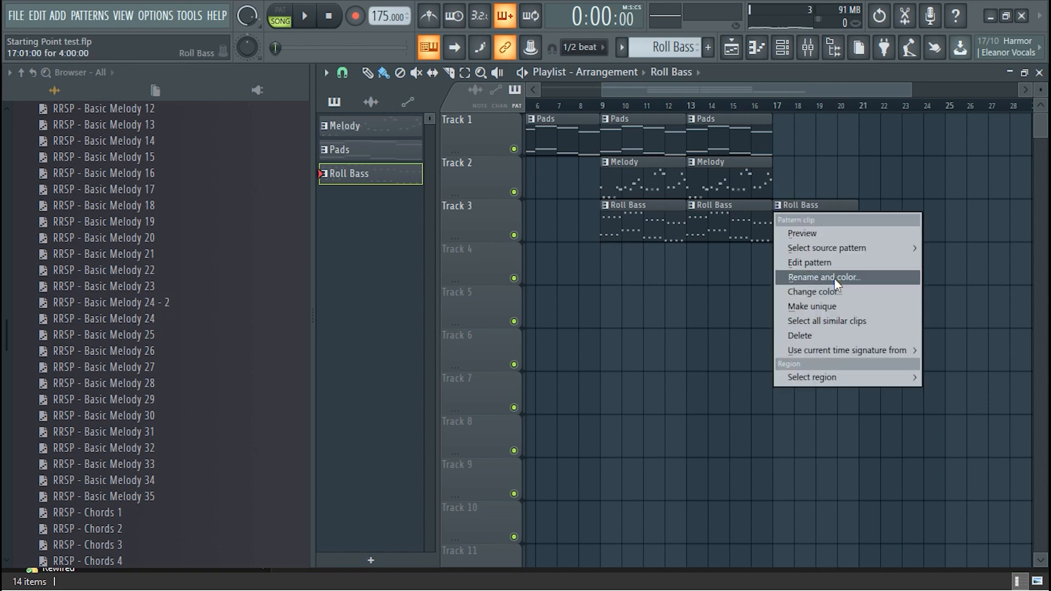
click(816, 304)
click(779, 207)
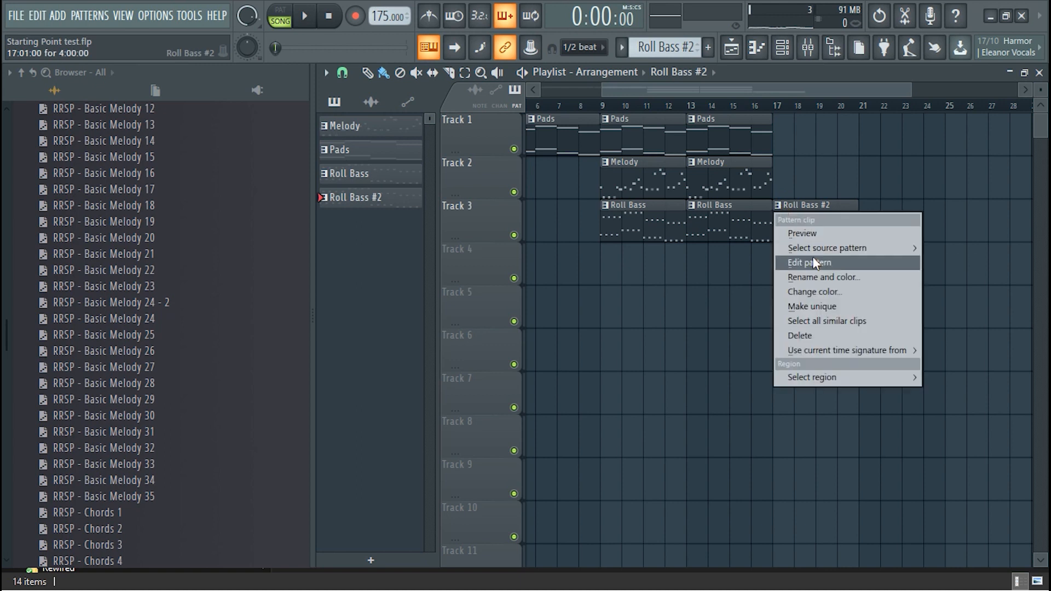
click(813, 275)
text(Main)
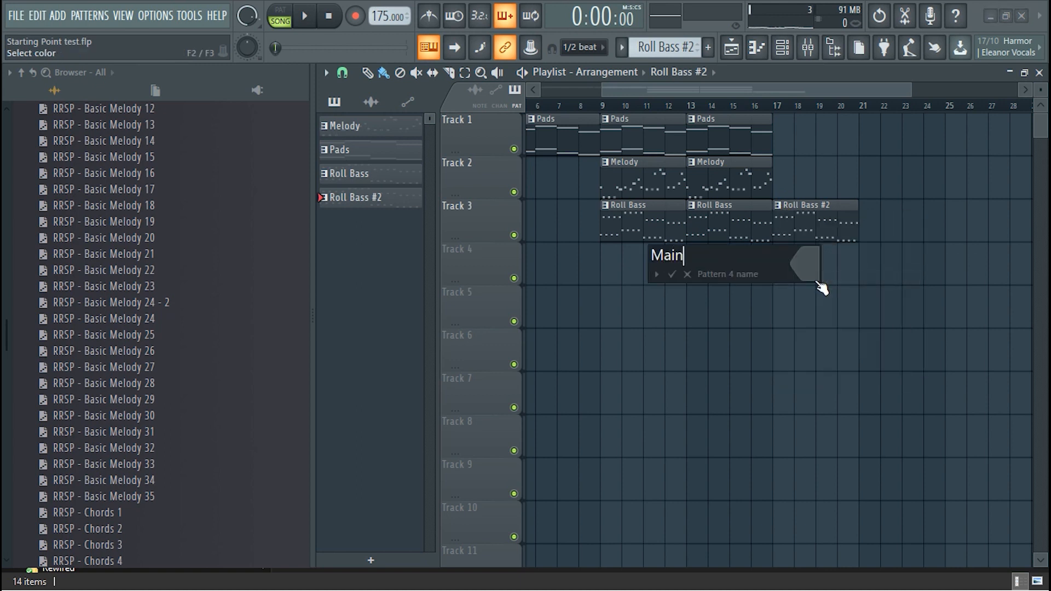
text( Bass)
key(Return)
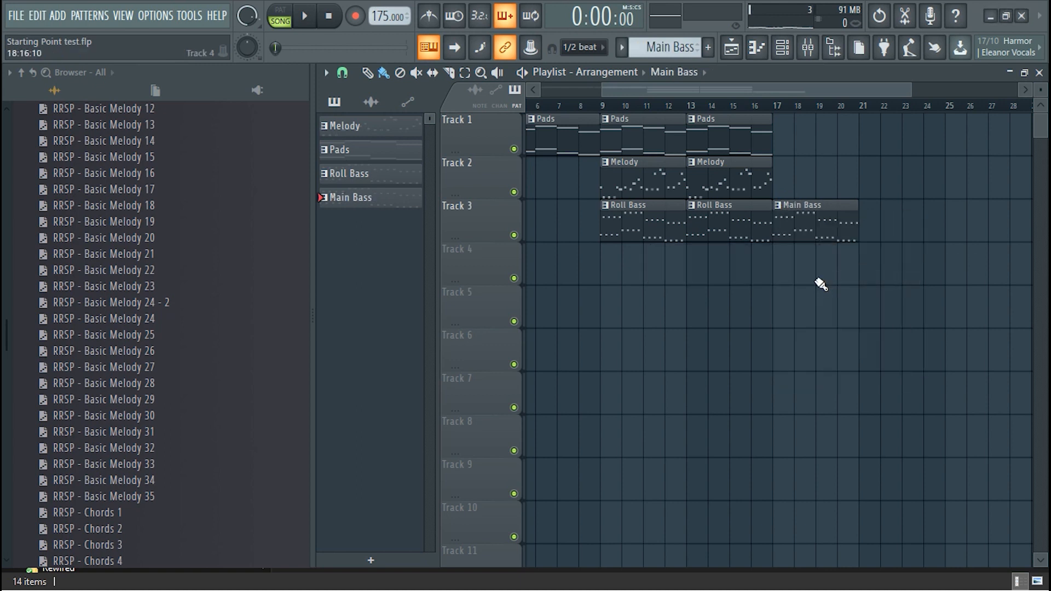
Delete all the lower-octave notes from the Main Bass pattern, keeping only the upper offbeat notes across its four bars
double_click(828, 241)
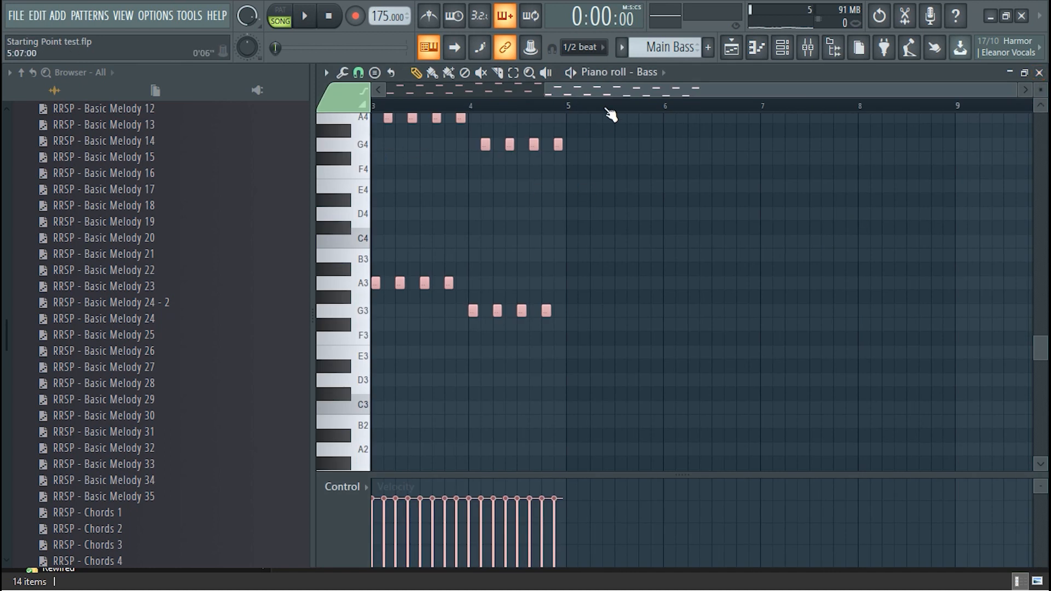
drag(605, 91, 205, 75)
key(Page_Down)
click(513, 72)
drag(777, 212, 152, 351)
key(Delete)
Play the edited Main Bass pattern in pattern mode, stop it and close the piano roll
click(280, 10)
key(space)
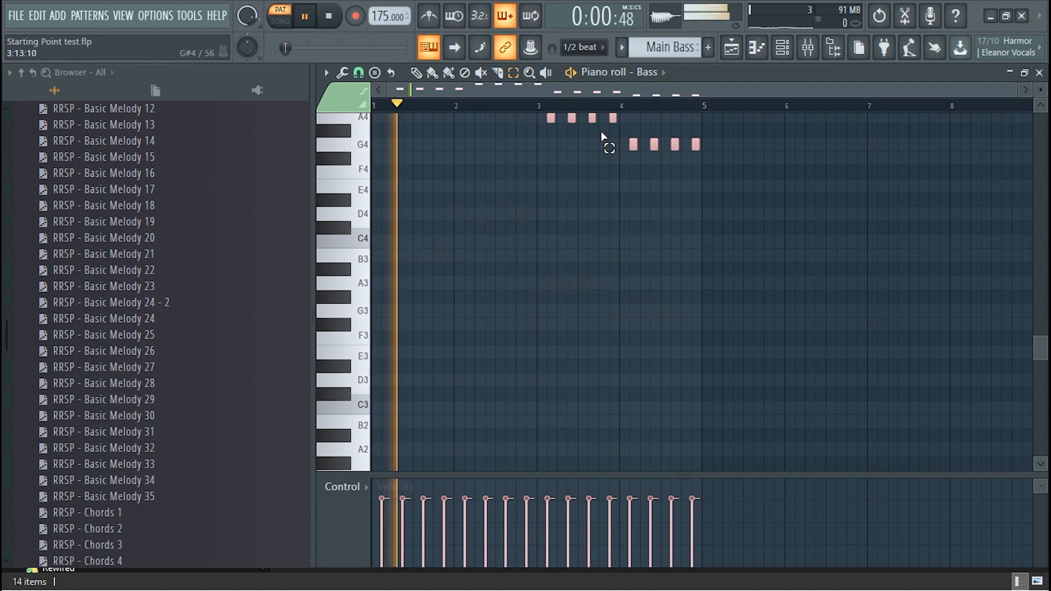
click(1040, 73)
key(space)
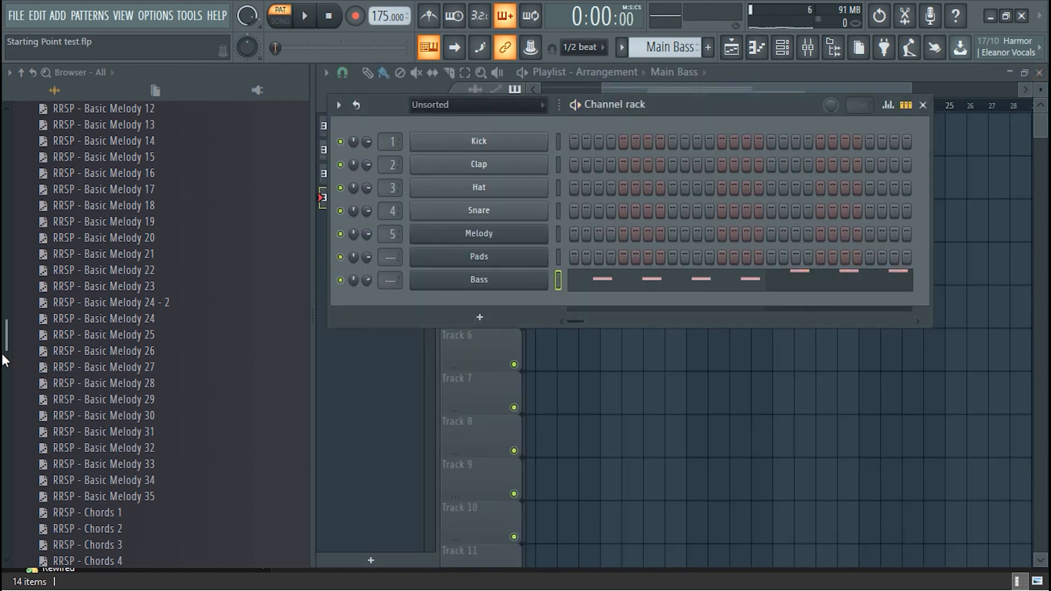
Open the Stabs folder of the Rewired Records - Makina Starter Pack in the browser
scroll(5, 366, up, 15)
scroll(251, 378, down, 4)
click(206, 387)
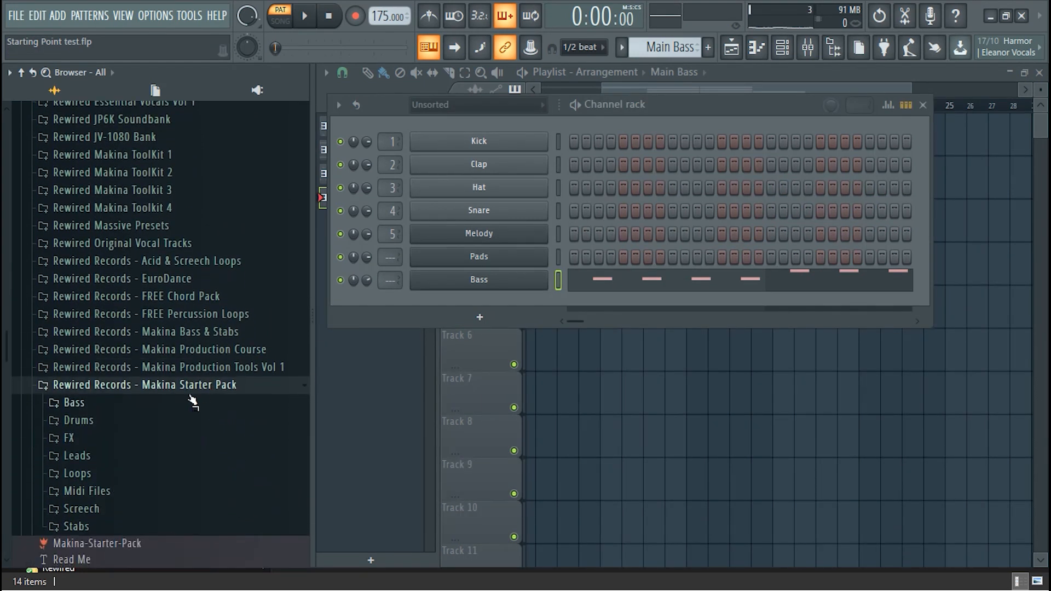
click(88, 527)
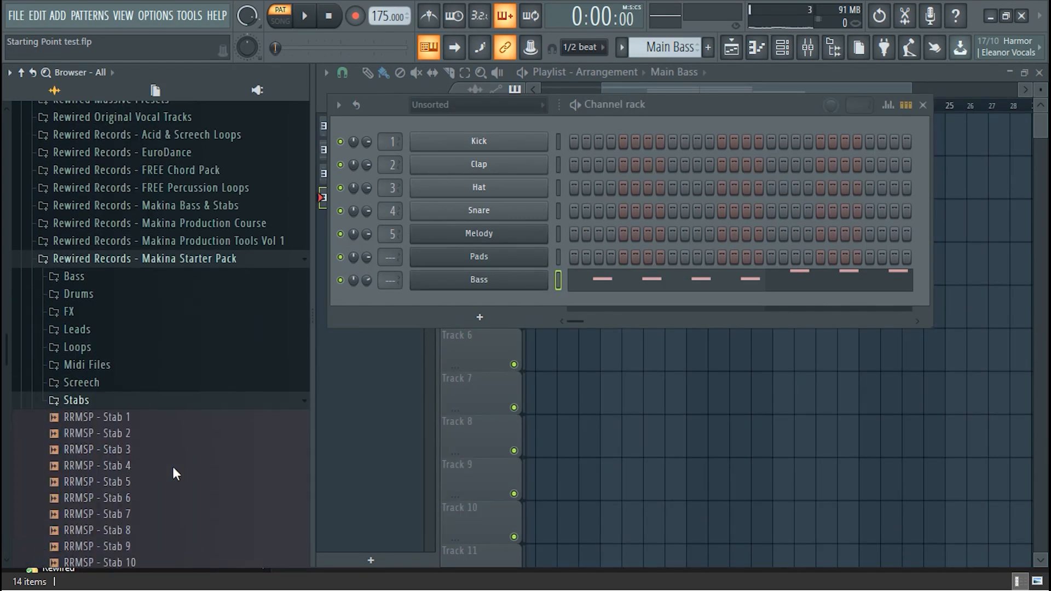
scroll(235, 415, down, 4)
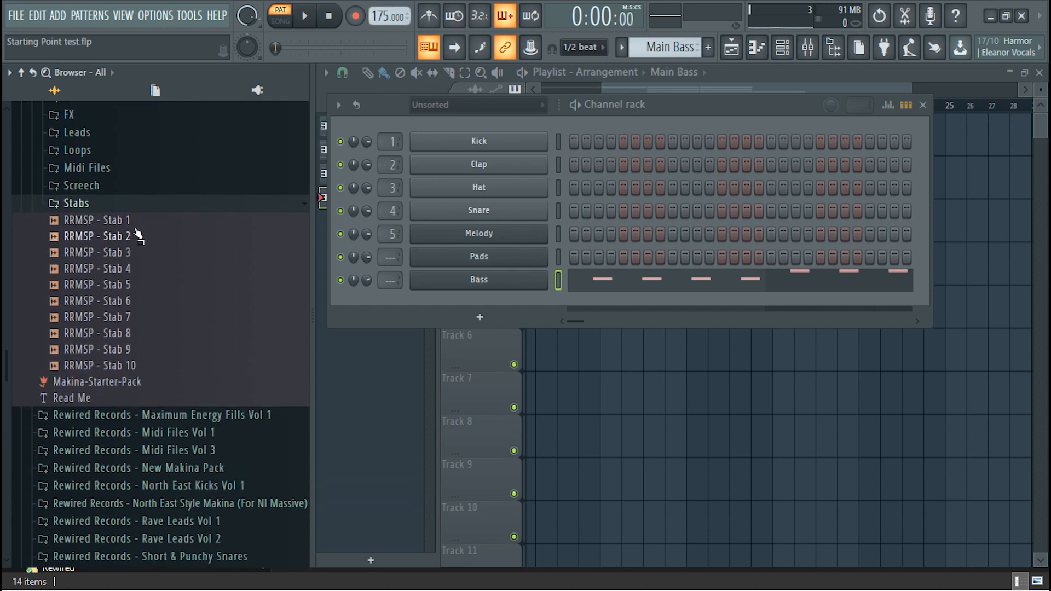
Audition RRMSP - Stab 1 to Stab 3 and load RRMSP - Stab 3 as a new channel below Bass
click(134, 219)
click(138, 237)
click(138, 252)
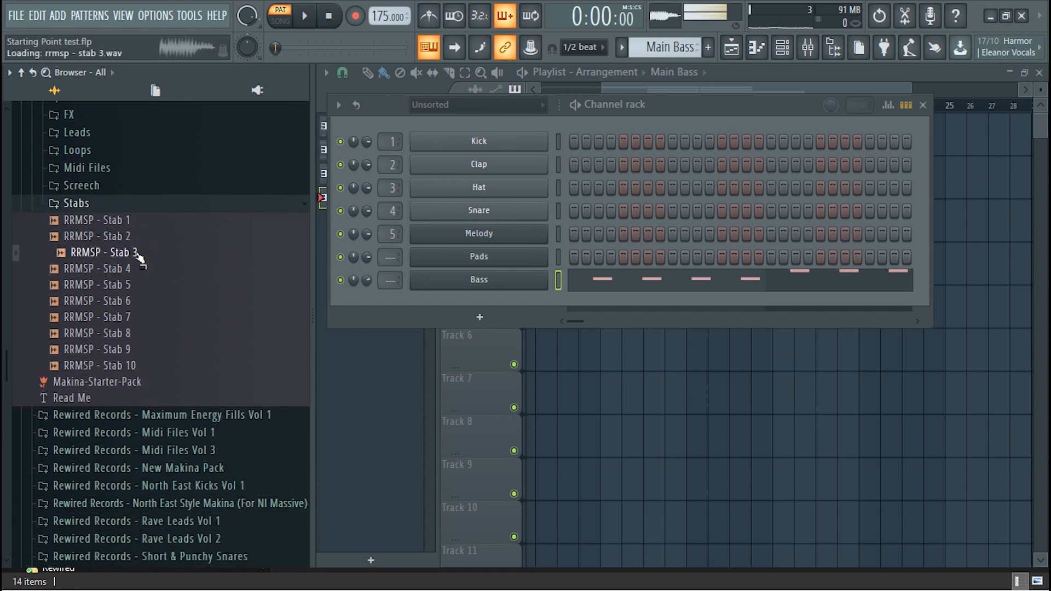
drag(137, 253, 496, 306)
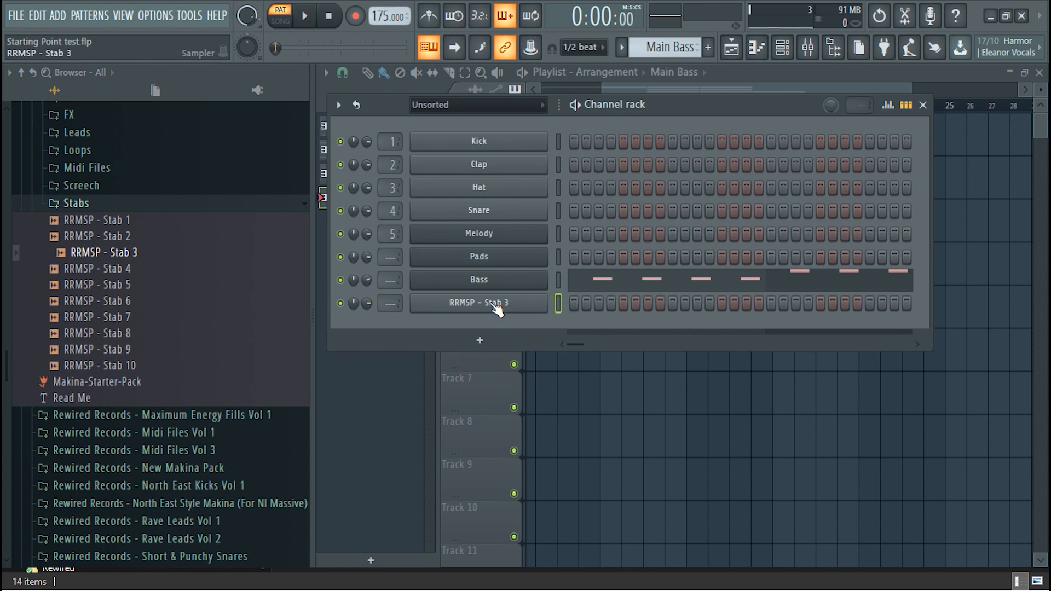
Enable the volume envelope on the RRMSP - Stab 3 channel and turn its attack and release down to zero
click(496, 306)
drag(636, 240, 639, 164)
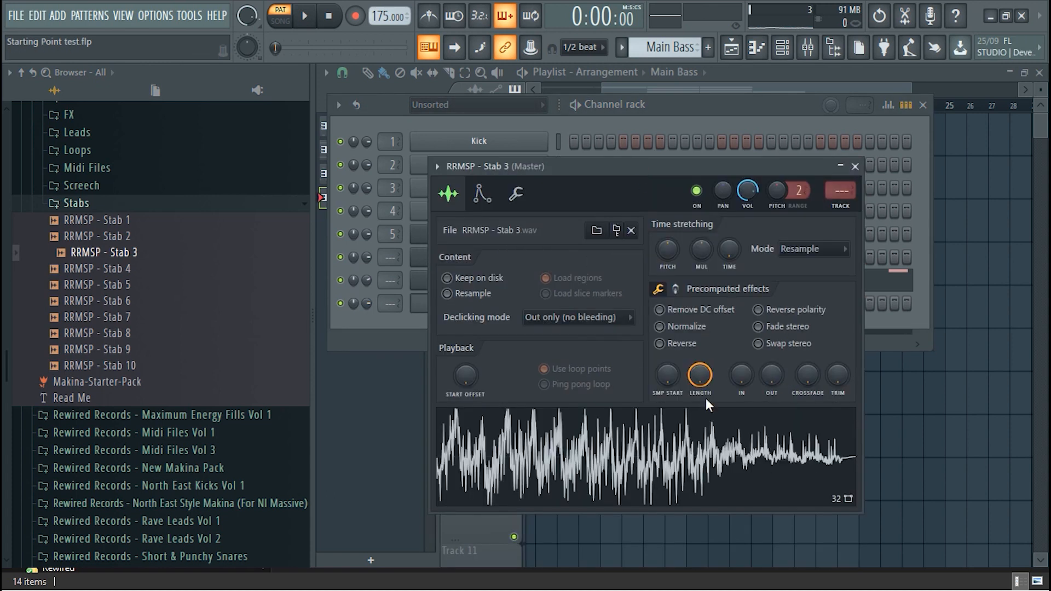
click(480, 195)
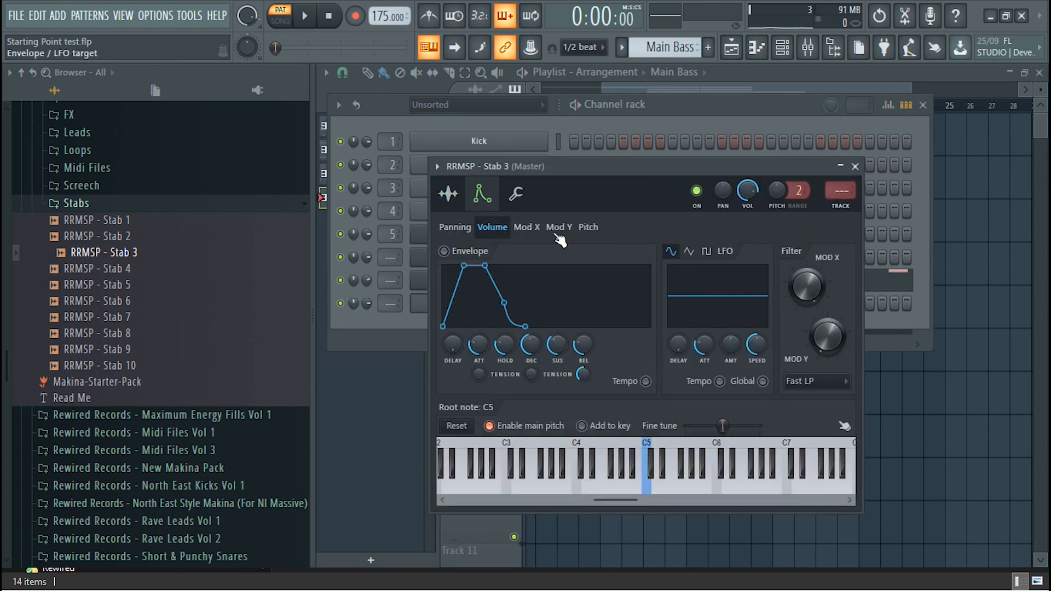
drag(479, 344, 479, 372)
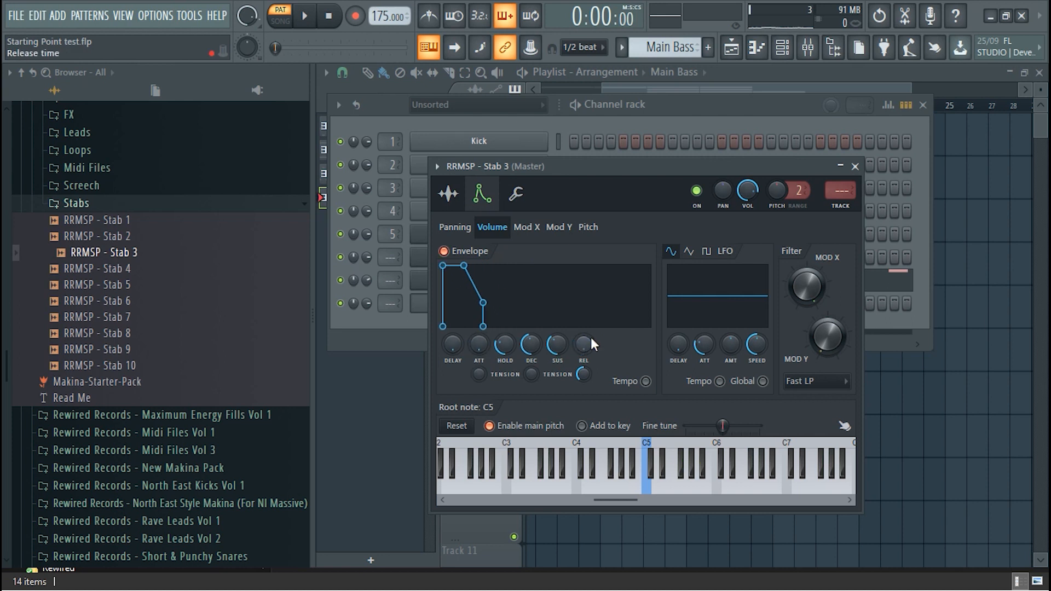
click(698, 107)
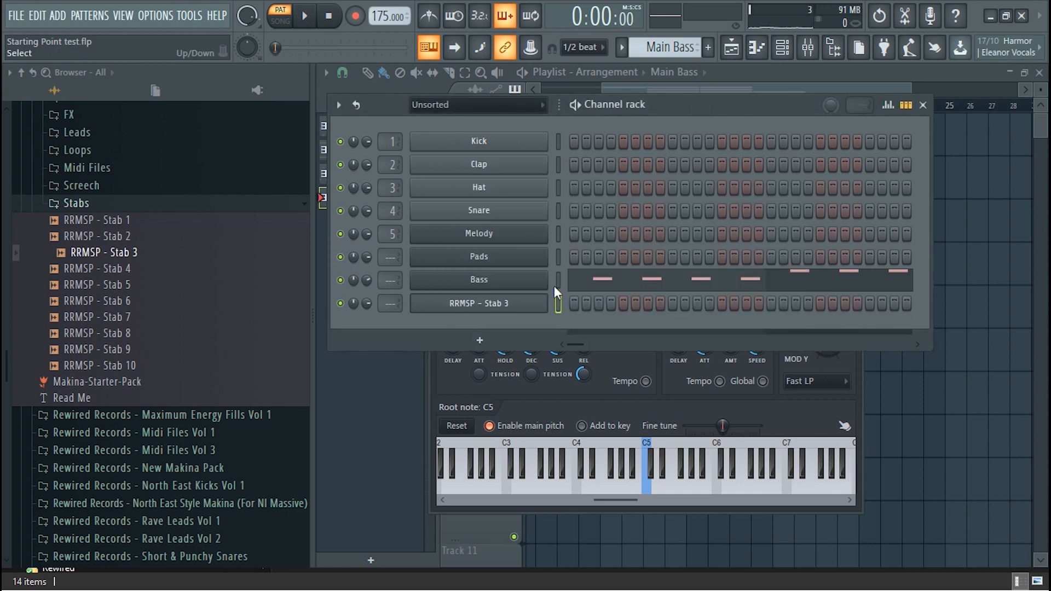
Copy the Bass channel's notes in the Main Bass pattern onto the RRMSP - Stab 3 channel and check them in the piano roll
right_click(500, 303)
click(577, 303)
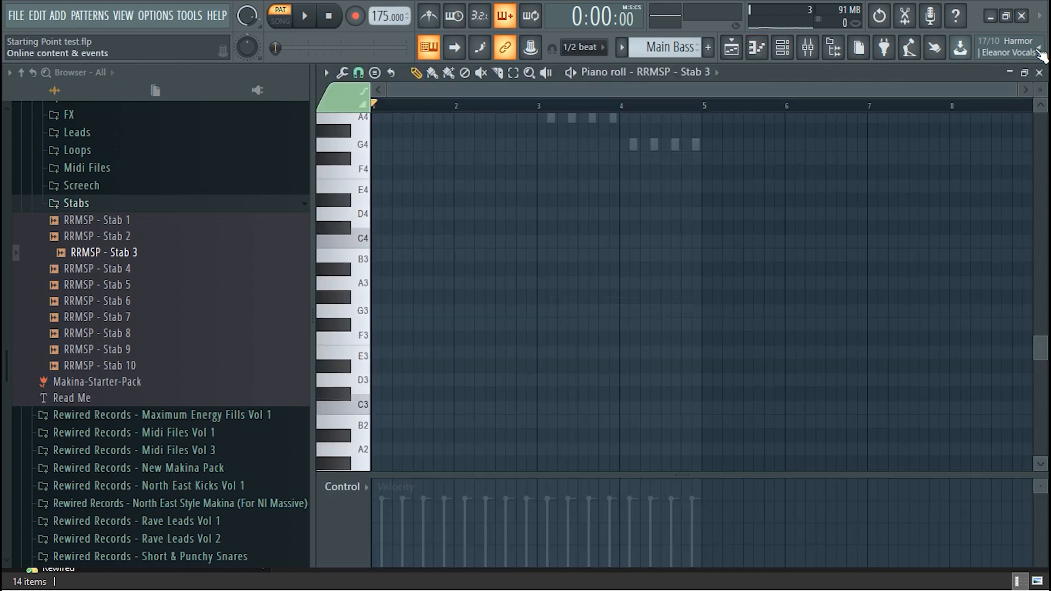
click(1040, 73)
key(ctrl+x)
key(ctrl+v)
click(557, 302)
key(ctrl+v)
click(626, 306)
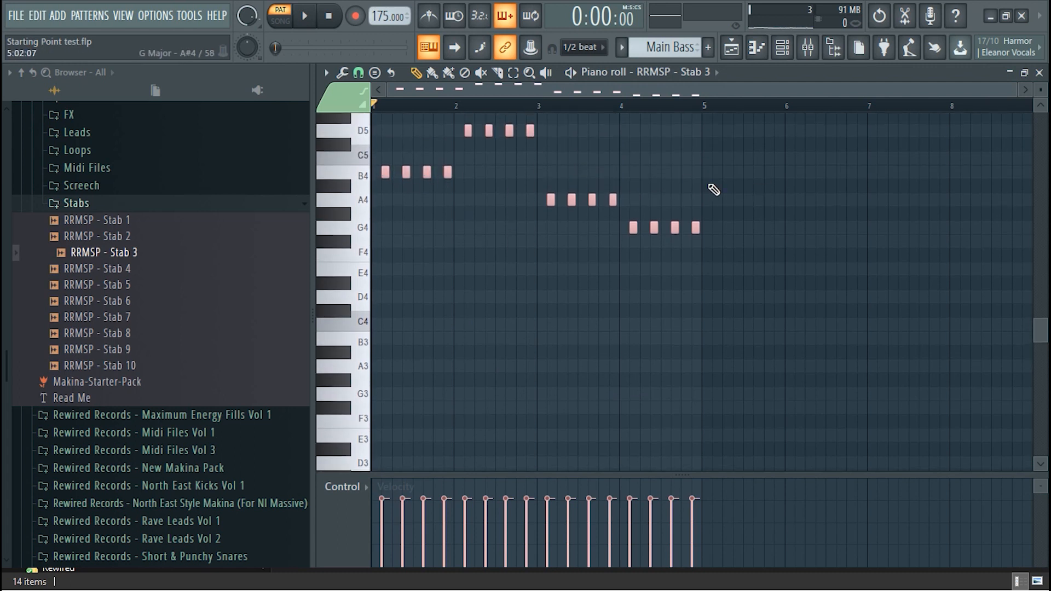
scroll(542, 121, up, 3)
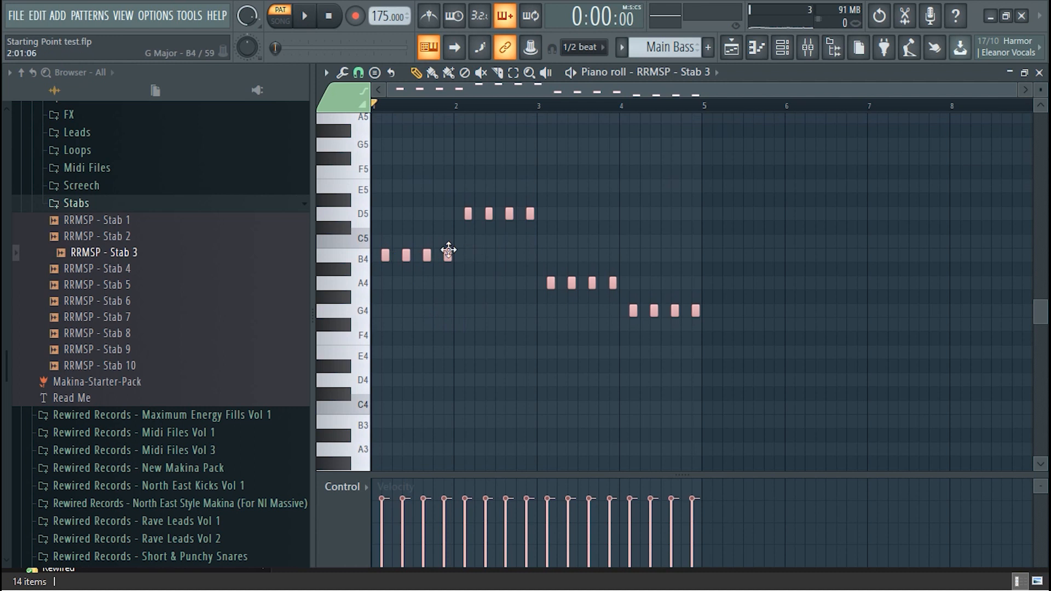
click(1039, 72)
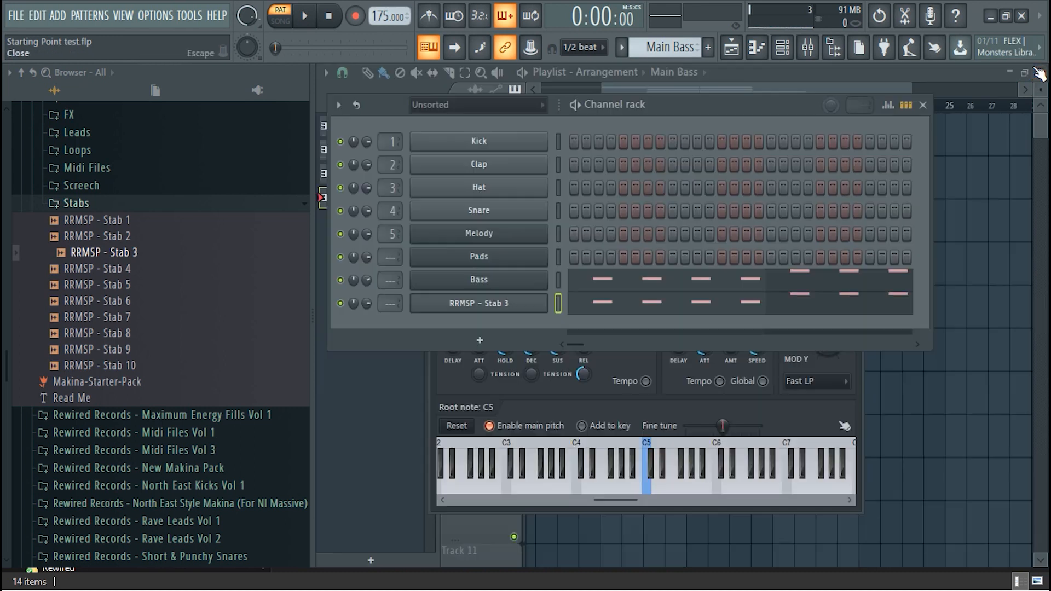
Check the RRMSP - Stab 3 envelope settings and notes, and play the Main Bass pattern with the stab layered in
click(511, 301)
click(512, 301)
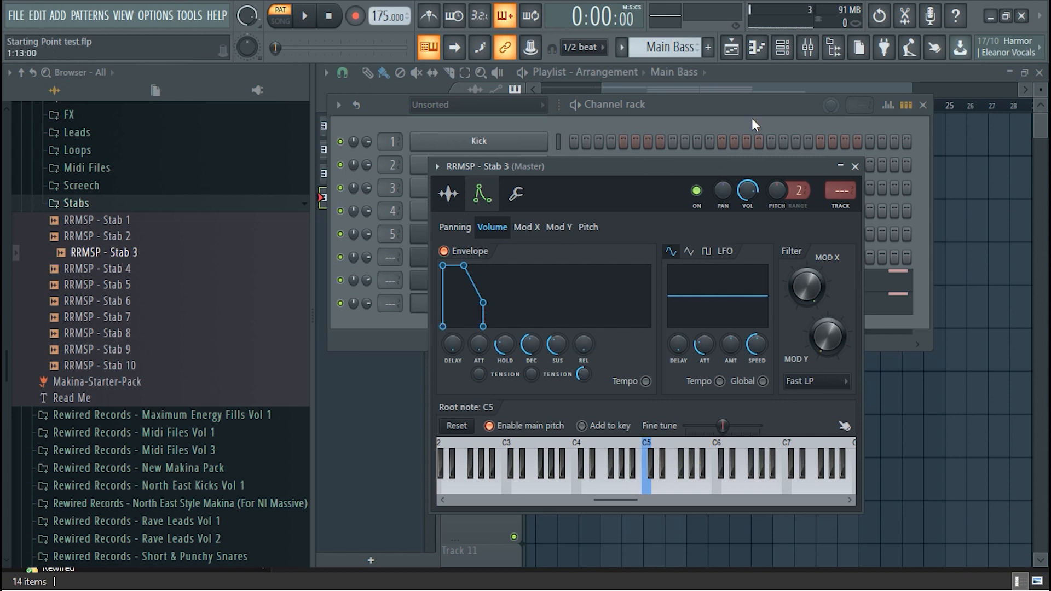
click(740, 131)
click(592, 314)
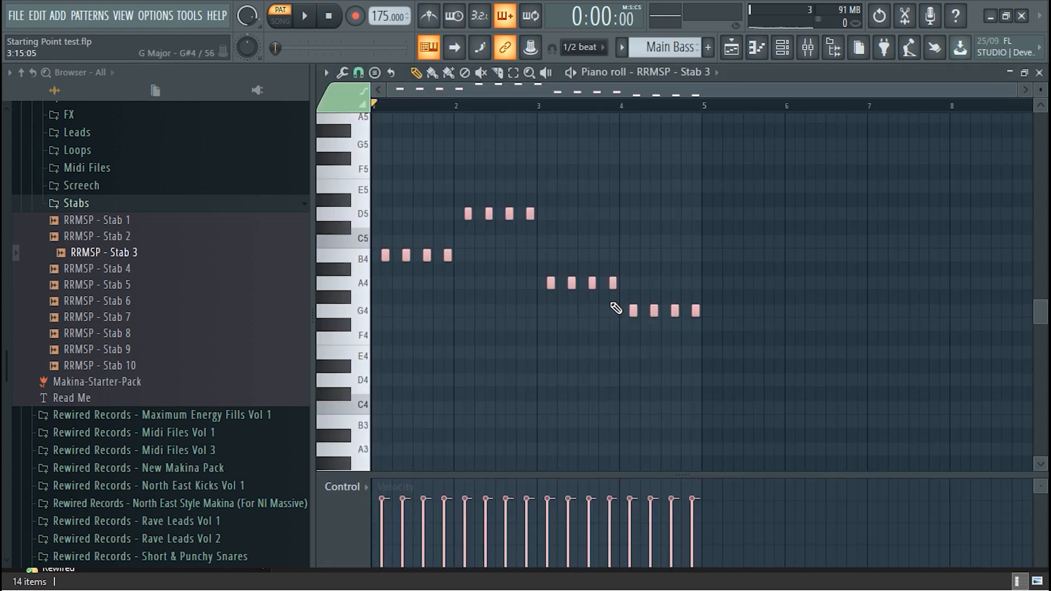
click(1038, 73)
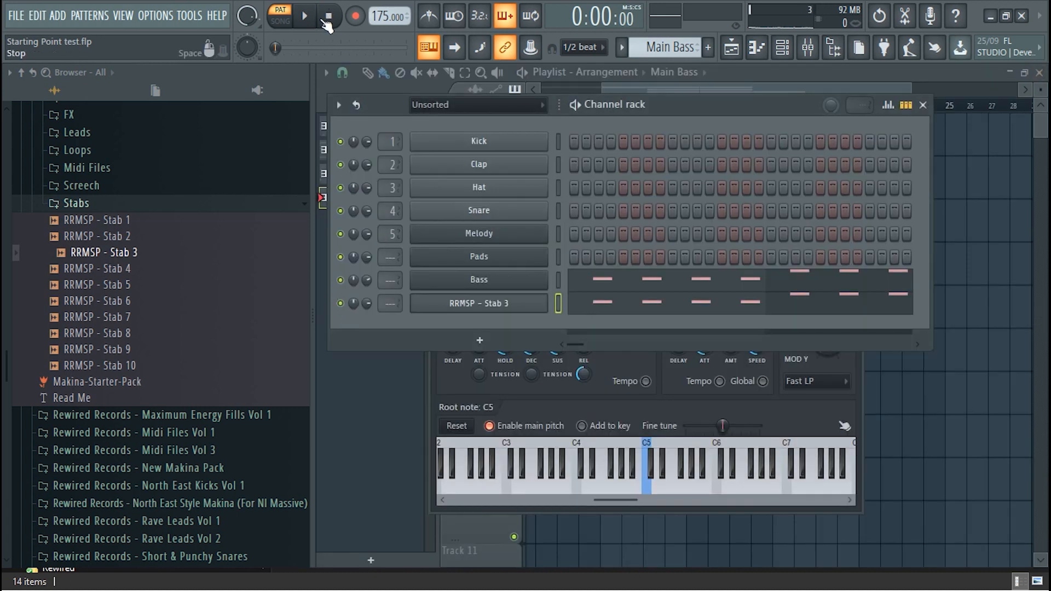
click(618, 313)
key(space)
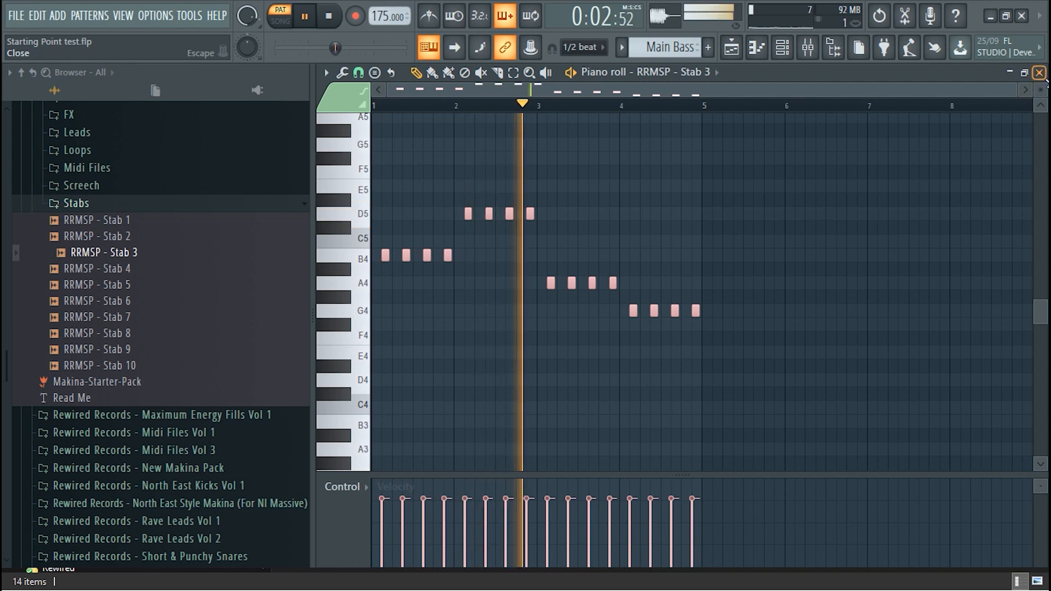
click(1039, 73)
key(space)
Open the Bass channel's instrument, and play the Main Bass pattern with the RRMSP - Stab 3 channel muted and unmuted for comparison
click(496, 281)
click(700, 434)
click(970, 144)
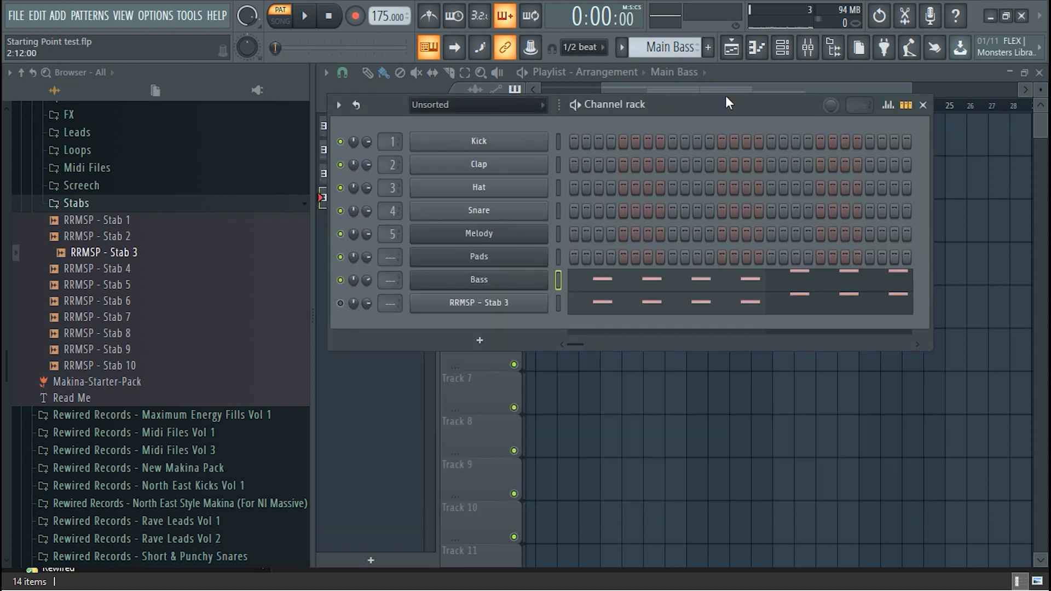
key(space)
click(340, 304)
click(340, 303)
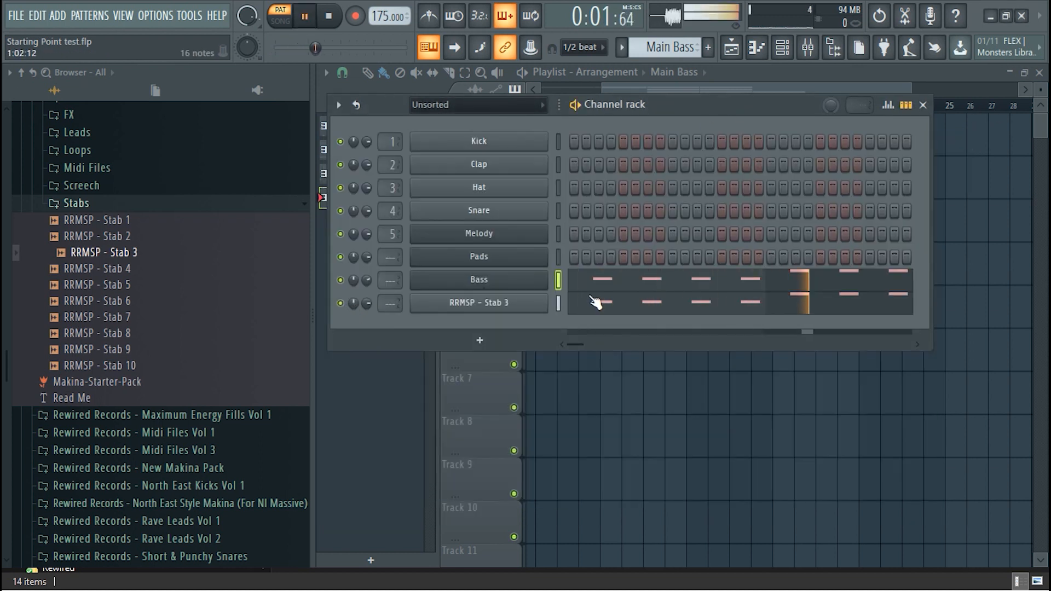
Stop playback and place another Melody clip on Track 2 of the playlist at bar 17
key(F6)
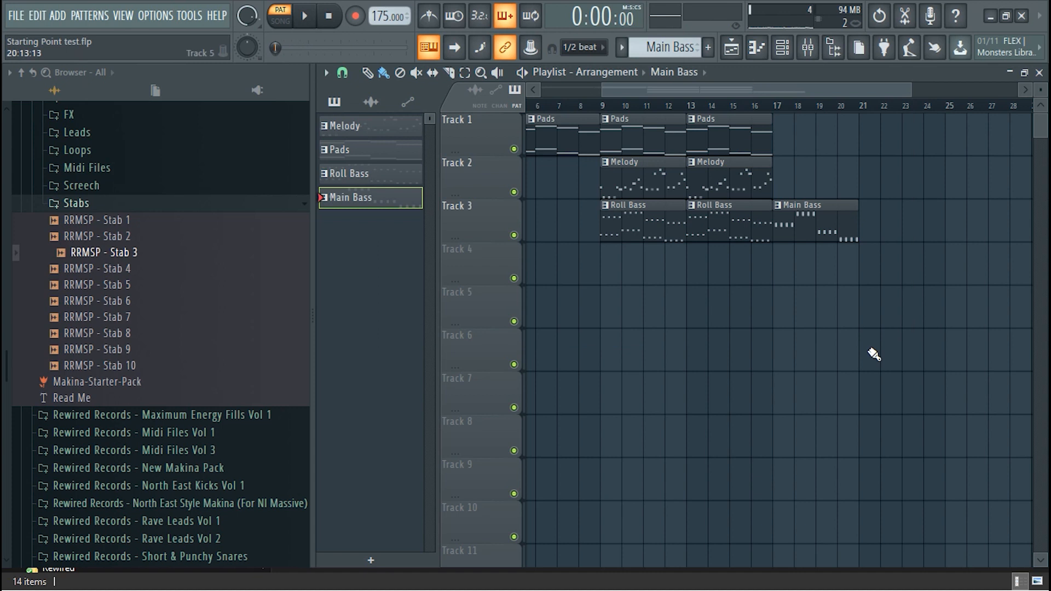
click(732, 158)
click(782, 177)
Shorten the Roll Bass and Pads clips starting at bar 13 to three bars so both end before bar 16
drag(769, 230, 750, 229)
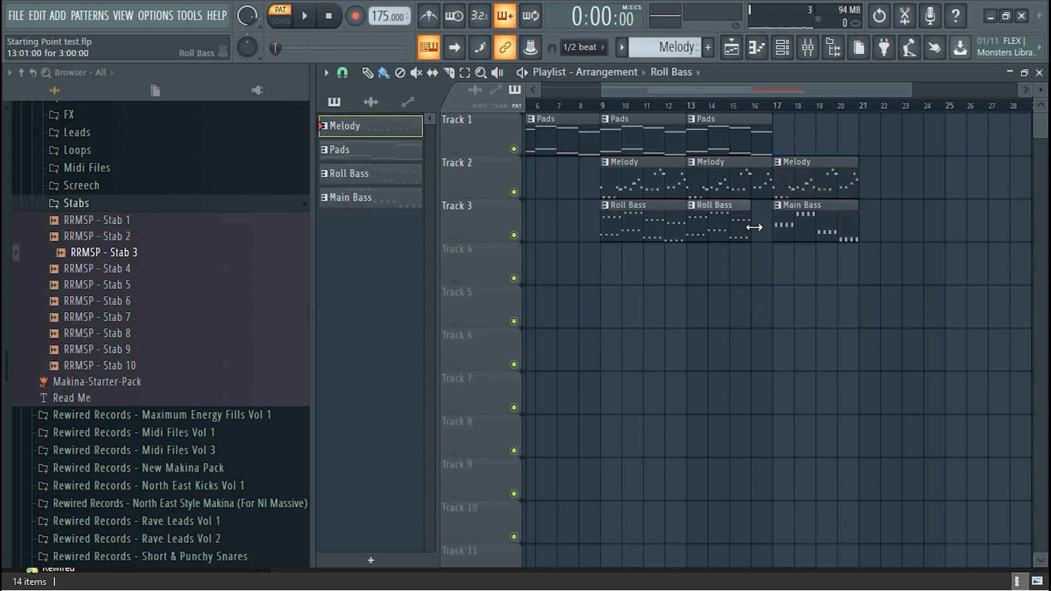
drag(771, 137, 751, 137)
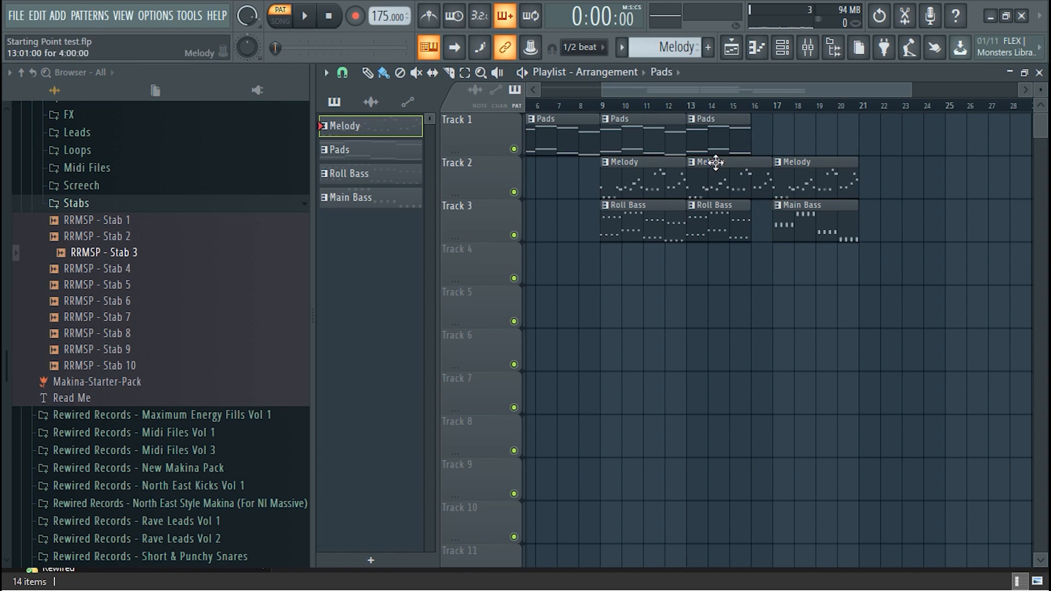
drag(727, 90, 734, 90)
Create a new empty pattern for the drums and open the Makina Starter Pack's Drums folder
click(85, 203)
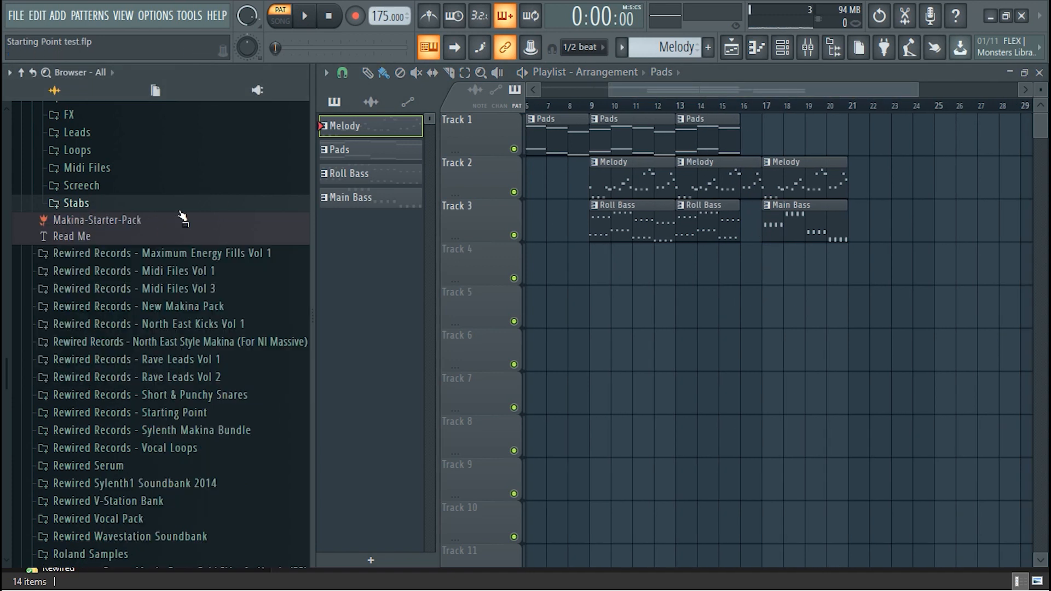
click(1039, 73)
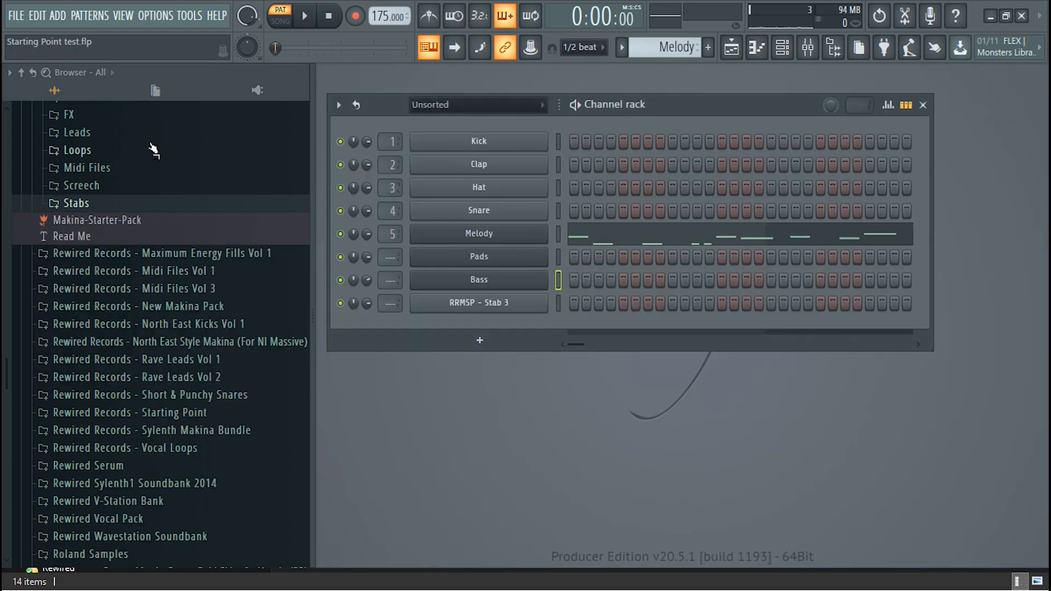
scroll(150, 179, up, 4)
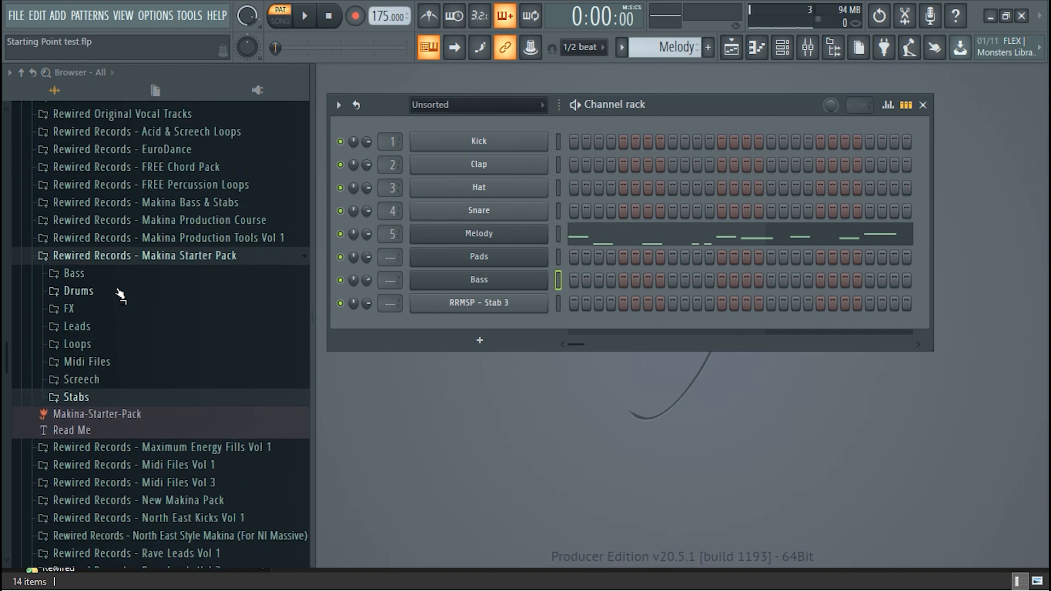
click(118, 291)
drag(681, 54, 680, 32)
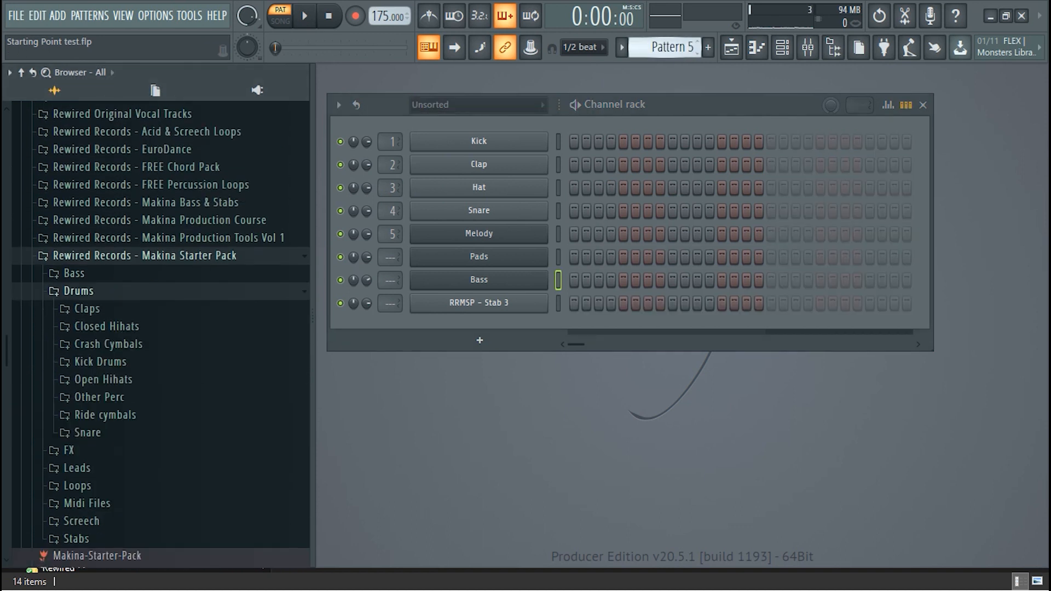
Audition several Makina Starter Pack kick drums and load RRMSP - Kick 7 into the Kick channel
click(114, 364)
click(117, 379)
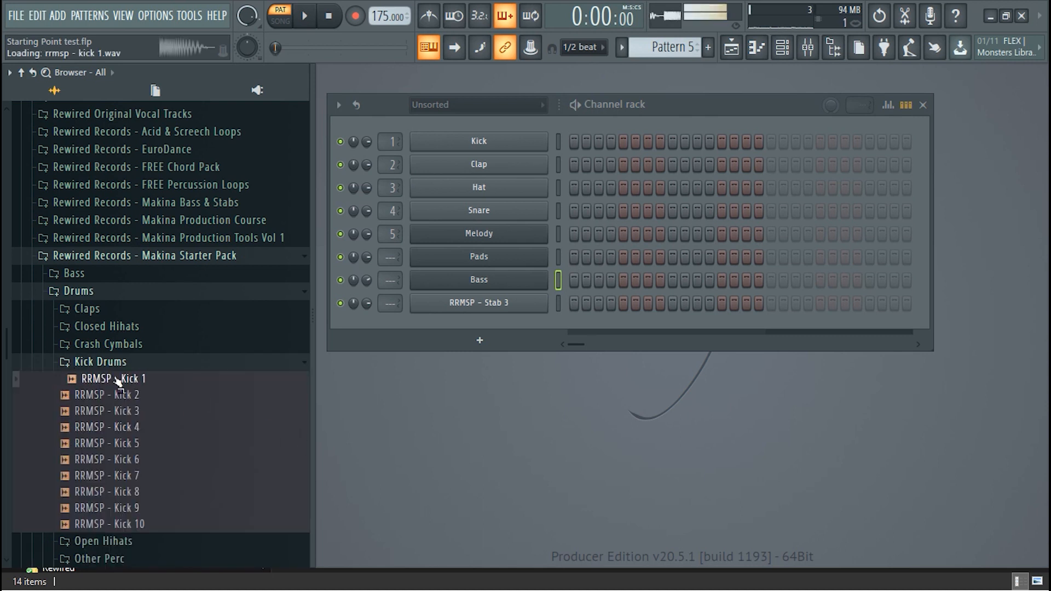
click(132, 443)
click(130, 477)
drag(130, 479, 465, 144)
Fill every fourth step of the RRMSP - Kick 7 channel and lengthen the four C5 notes to two steps each
right_click(457, 143)
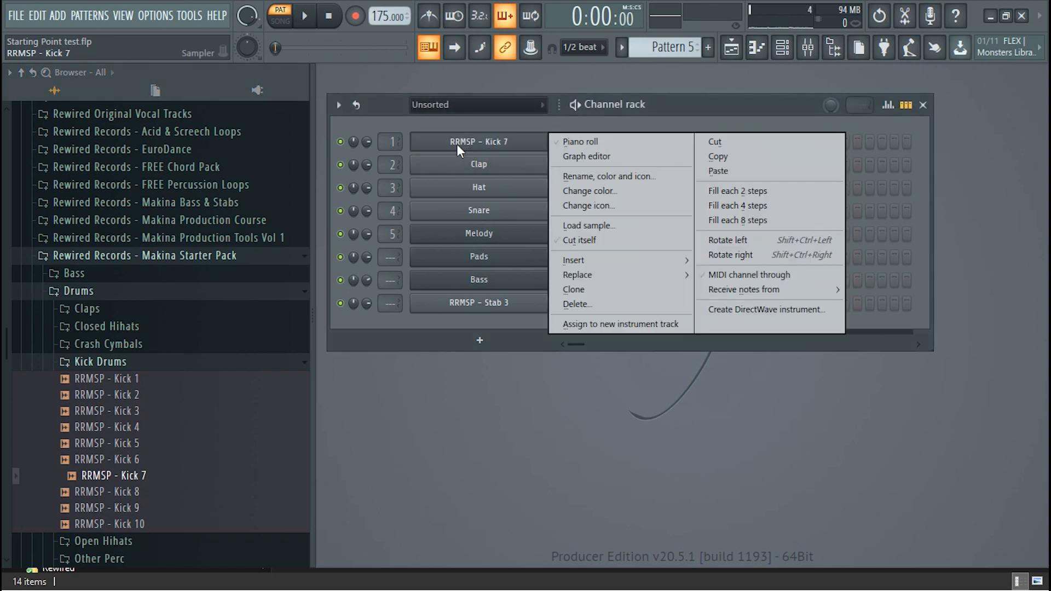
click(717, 205)
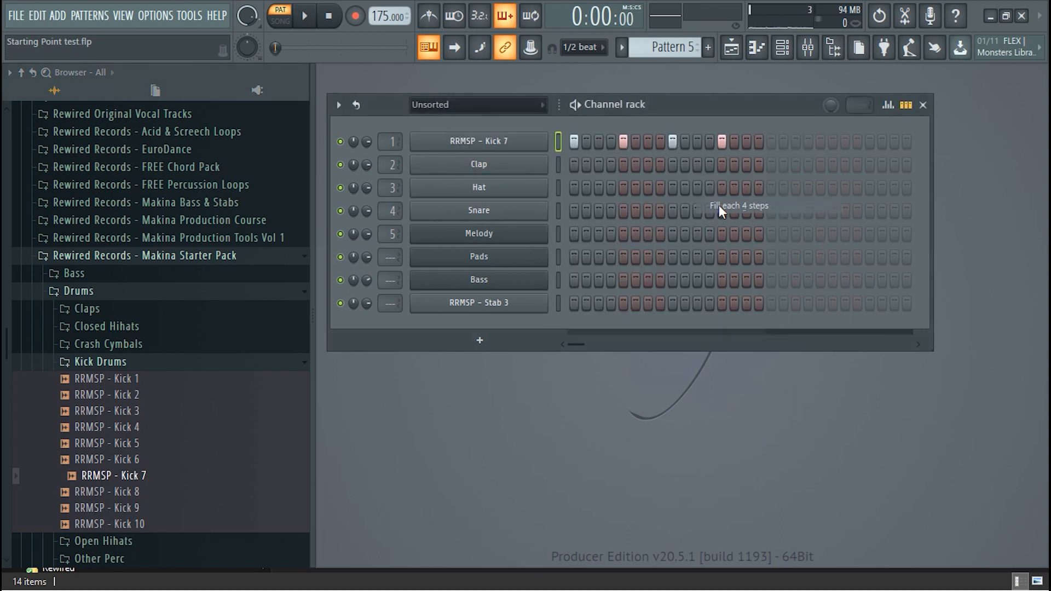
right_click(478, 141)
click(570, 140)
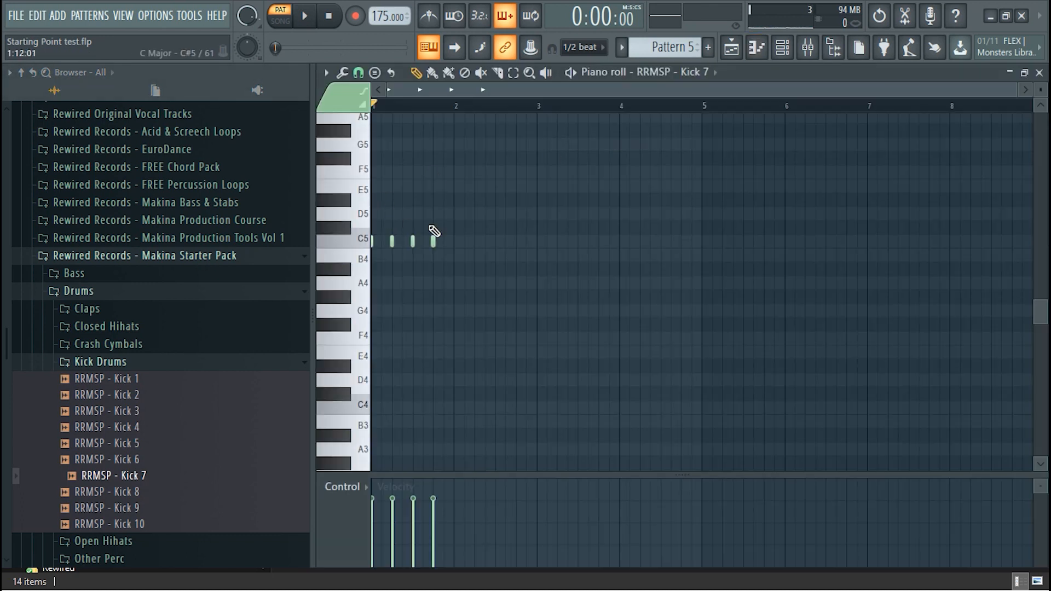
key(ctrl+a)
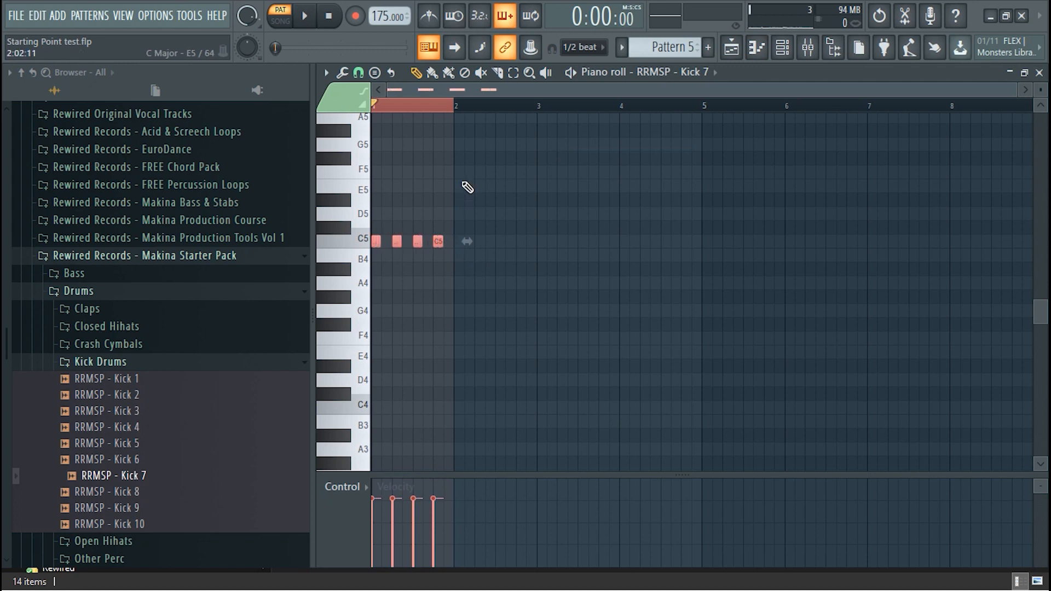
scroll(492, 109, up, 5)
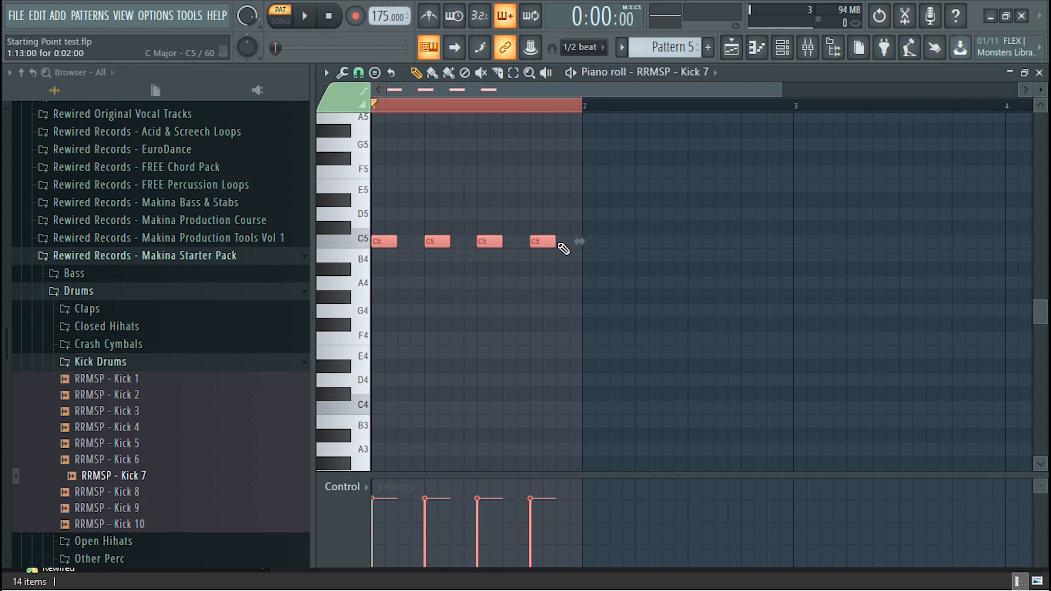
key(Escape)
Enable the volume envelope on RRMSP - Kick 7 with the attack at minimum, and check the kick notes in the piano roll
click(486, 149)
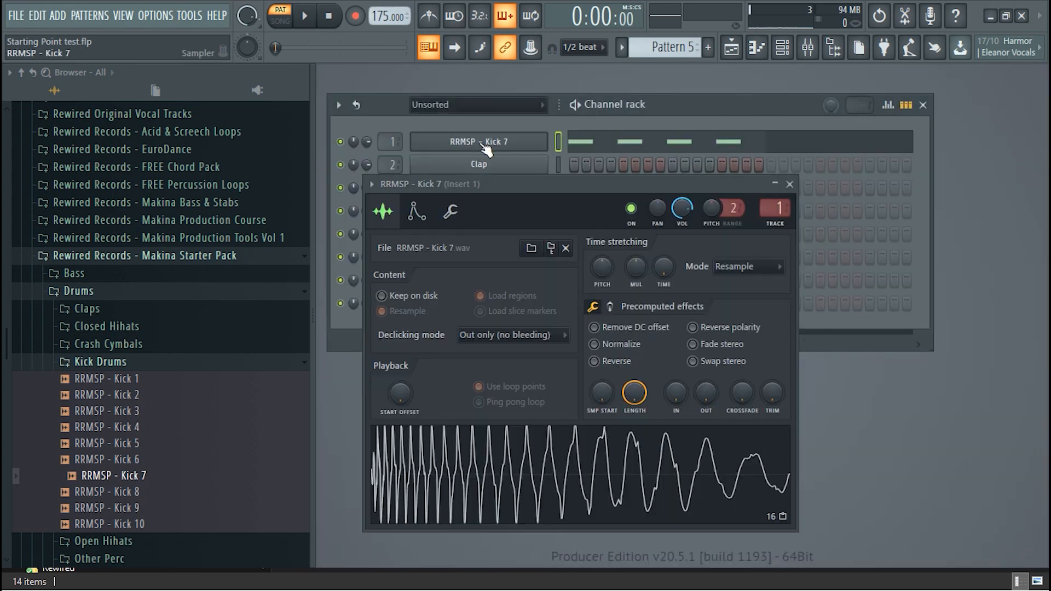
click(416, 211)
click(429, 244)
drag(413, 361, 418, 362)
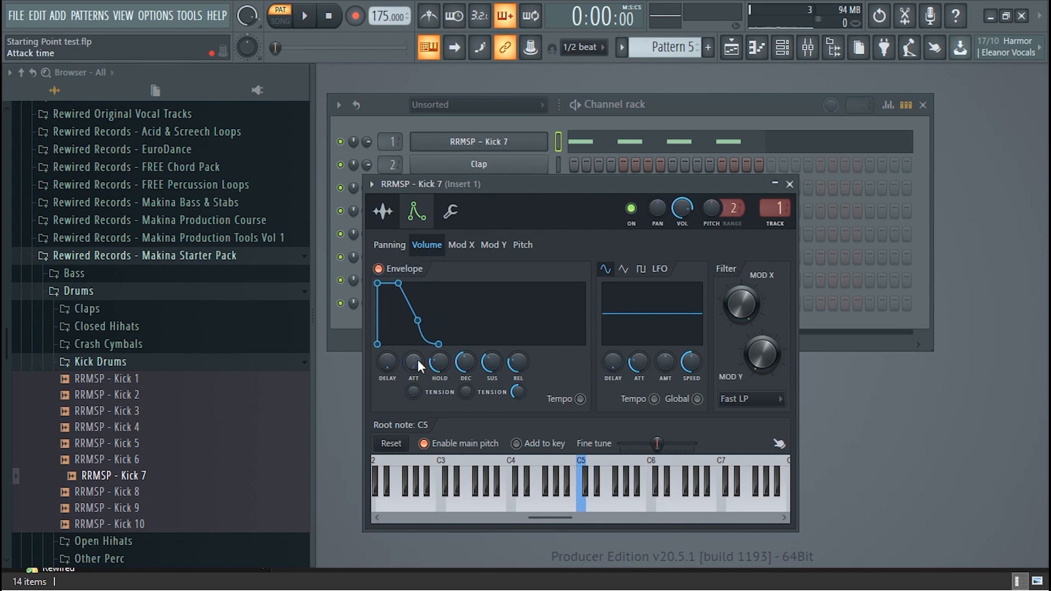
click(733, 99)
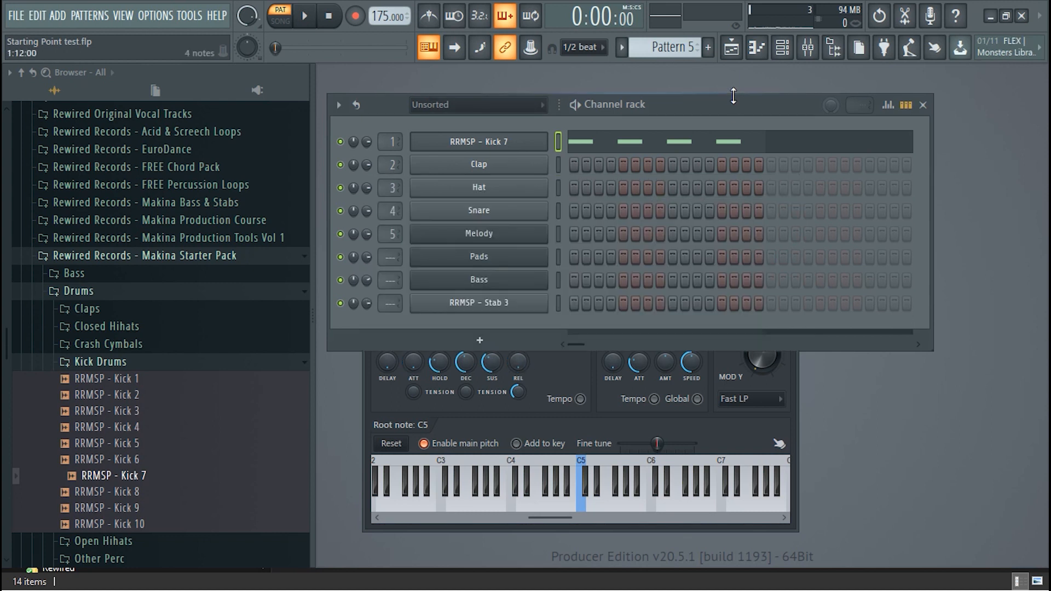
click(682, 143)
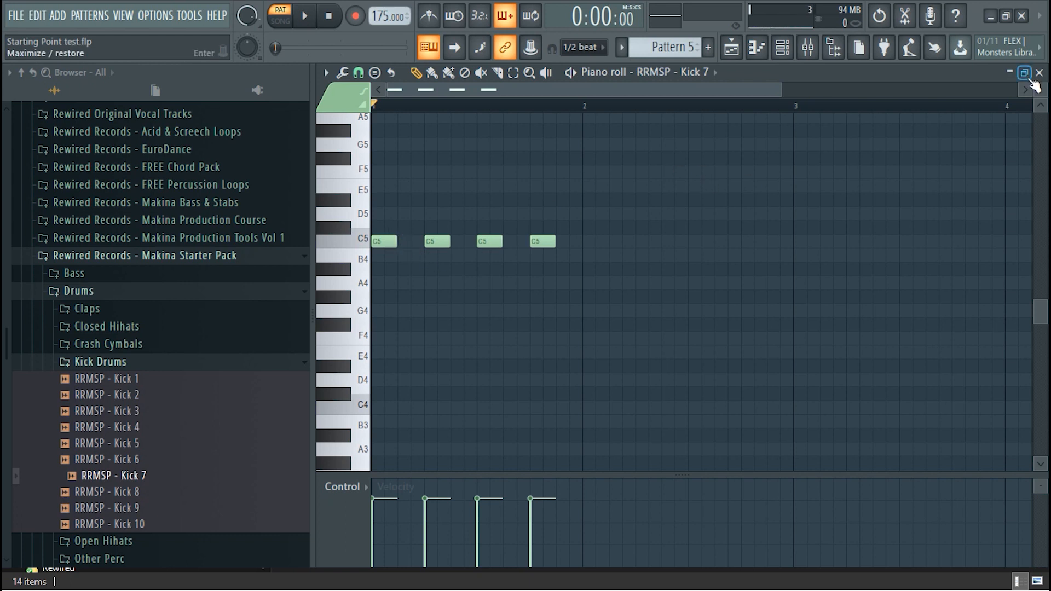
click(1039, 73)
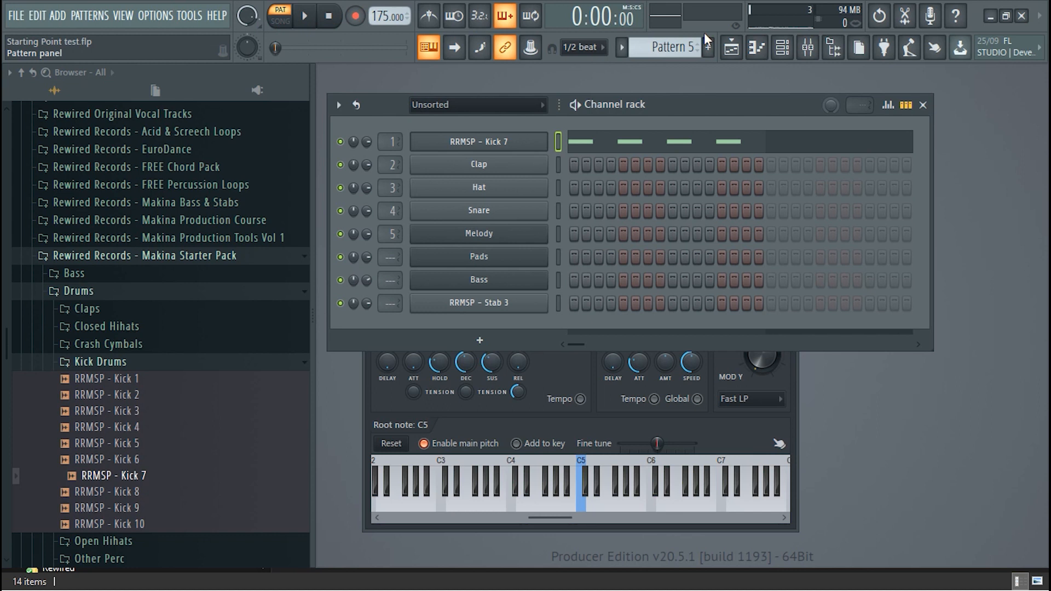
Rename the current pattern as Kick and paint four one-bar Kick clips on Track 4 from bar 17 through bar 20
click(628, 51)
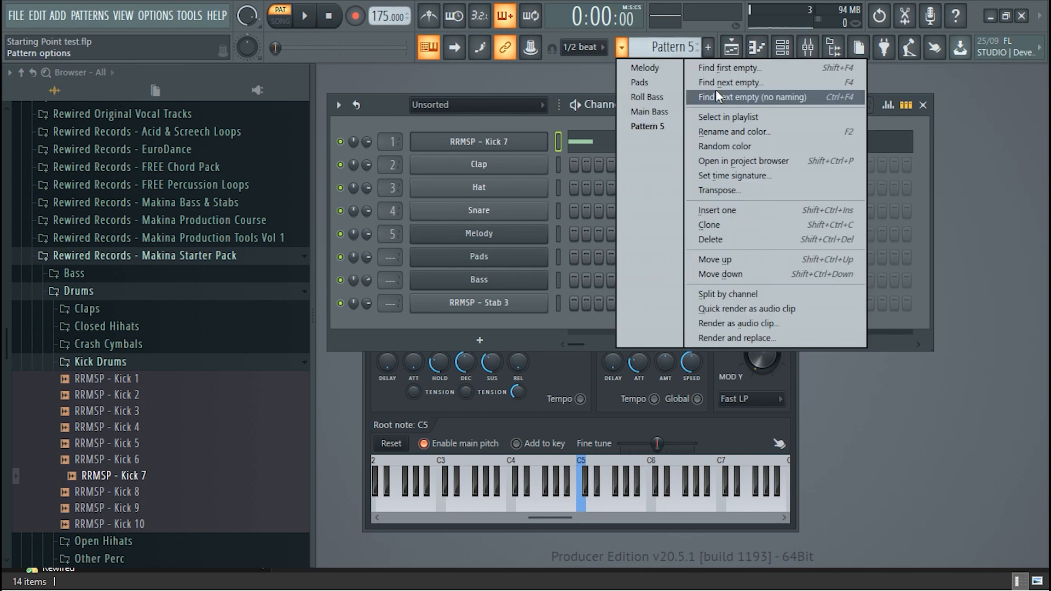
click(731, 141)
text(Kick)
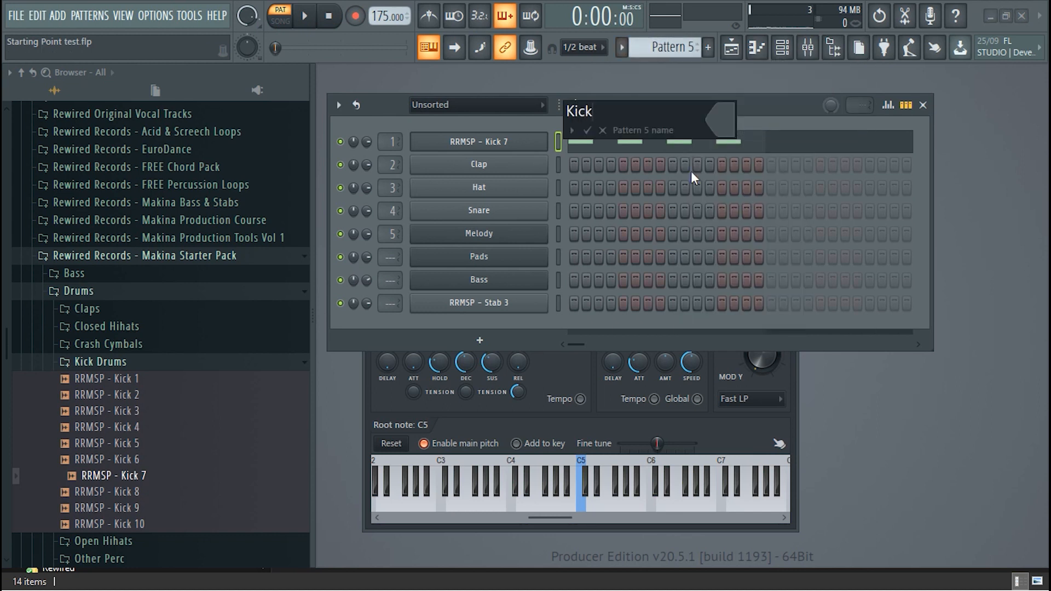
key(Return)
key(F5)
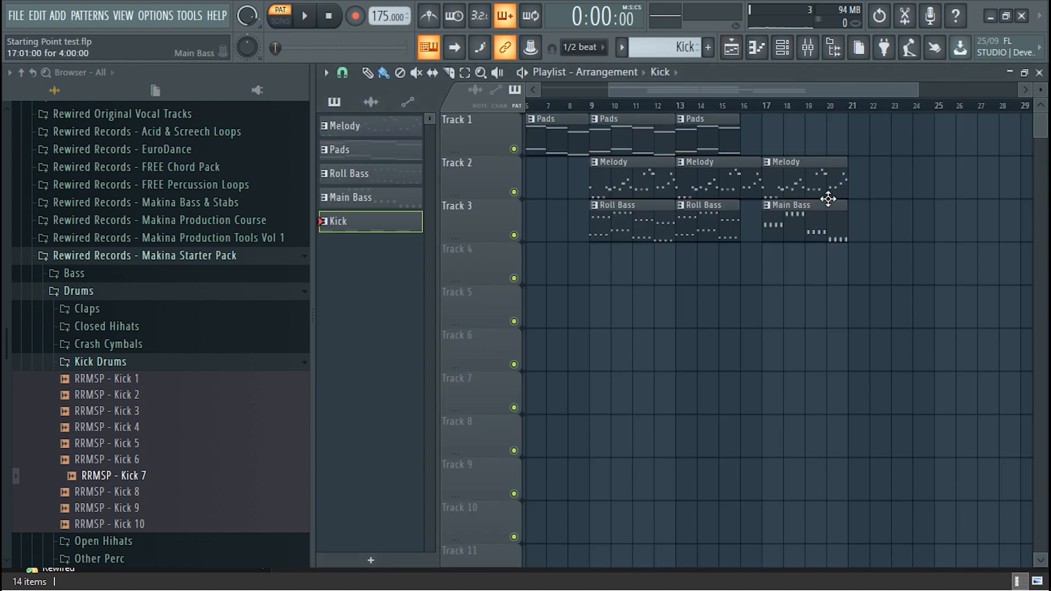
drag(776, 272, 833, 270)
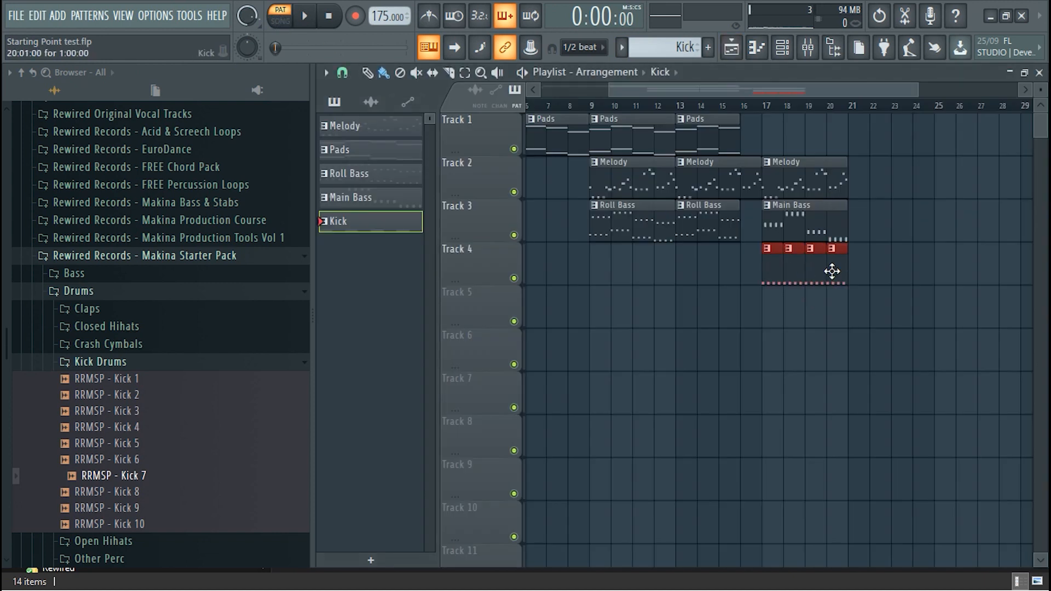
Audition the starter pack's crash cymbals, place RRMSP - Crash 12 on Track 5 at bar 17, and check its sample settings
click(124, 362)
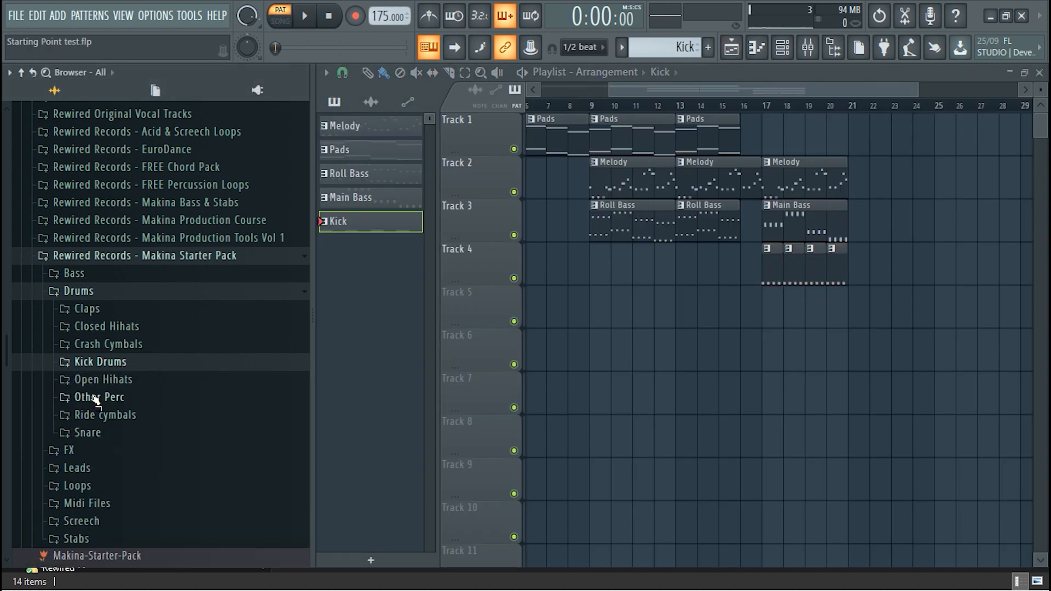
click(135, 344)
click(140, 300)
click(135, 350)
click(141, 430)
click(143, 479)
click(144, 466)
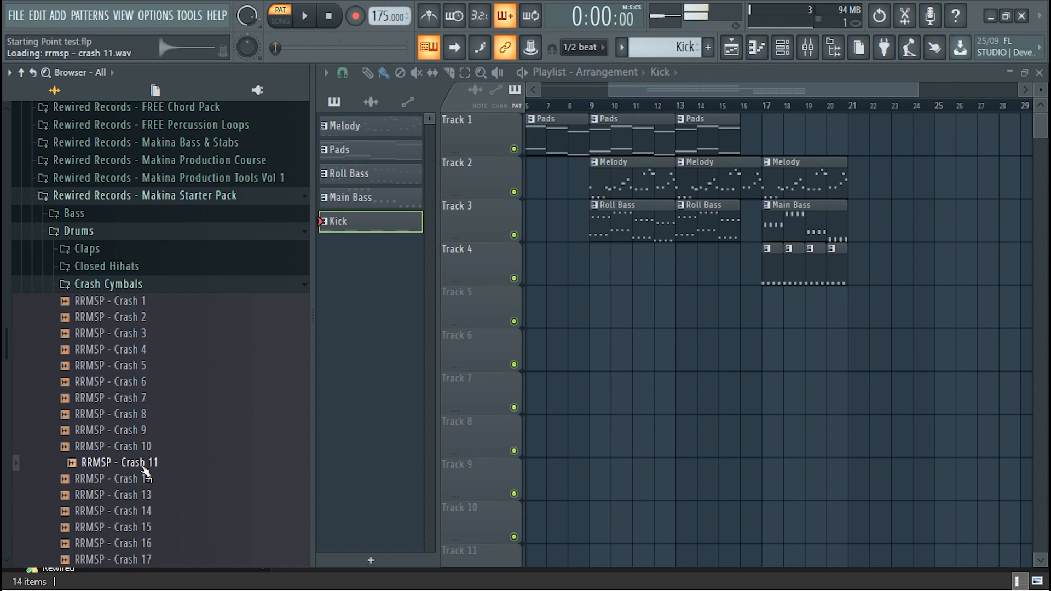
click(144, 478)
drag(144, 479, 788, 306)
double_click(813, 303)
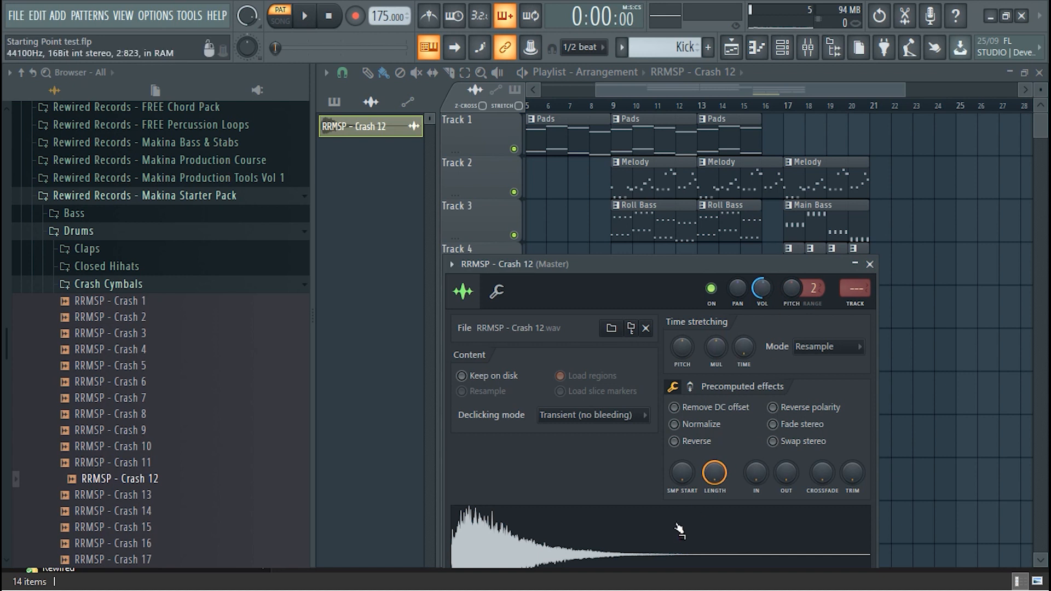
click(870, 264)
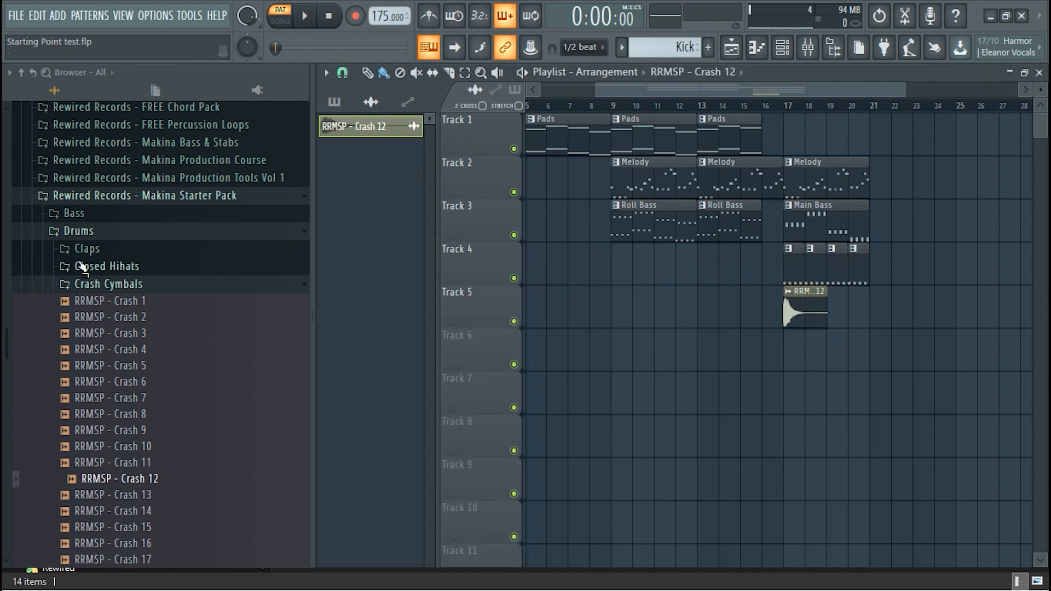
Place Snare Loop 4 from the Random Loops folder on Track 6 at bar 16, leading into bar 17
click(111, 283)
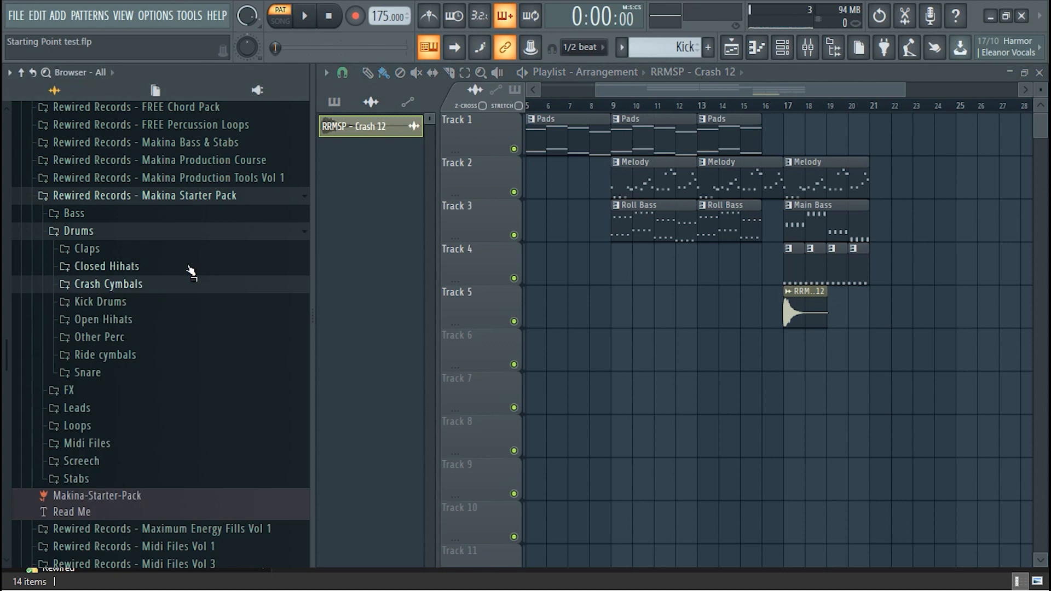
click(87, 426)
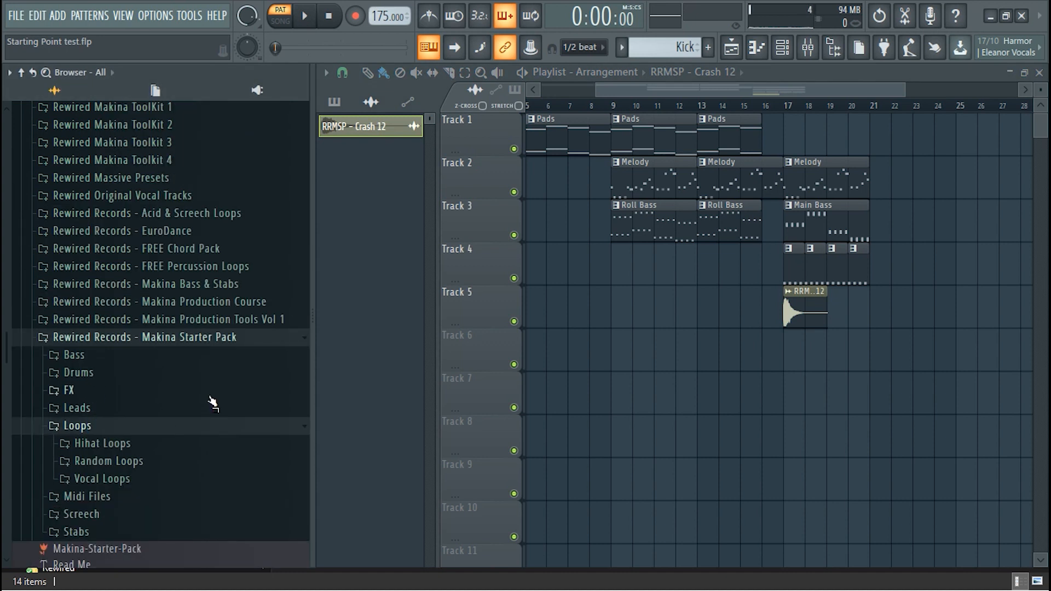
click(133, 459)
drag(127, 366, 764, 336)
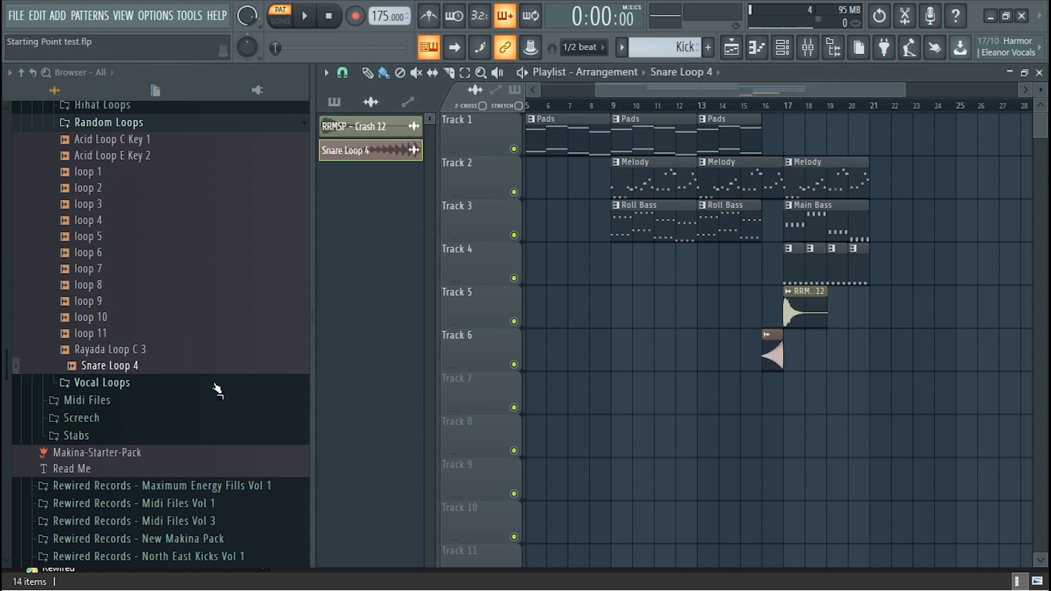
Audition the starter pack's hihat loops and place open,closed hats 6 on Track 7 at bar 17
scroll(188, 340, up, 3)
click(118, 219)
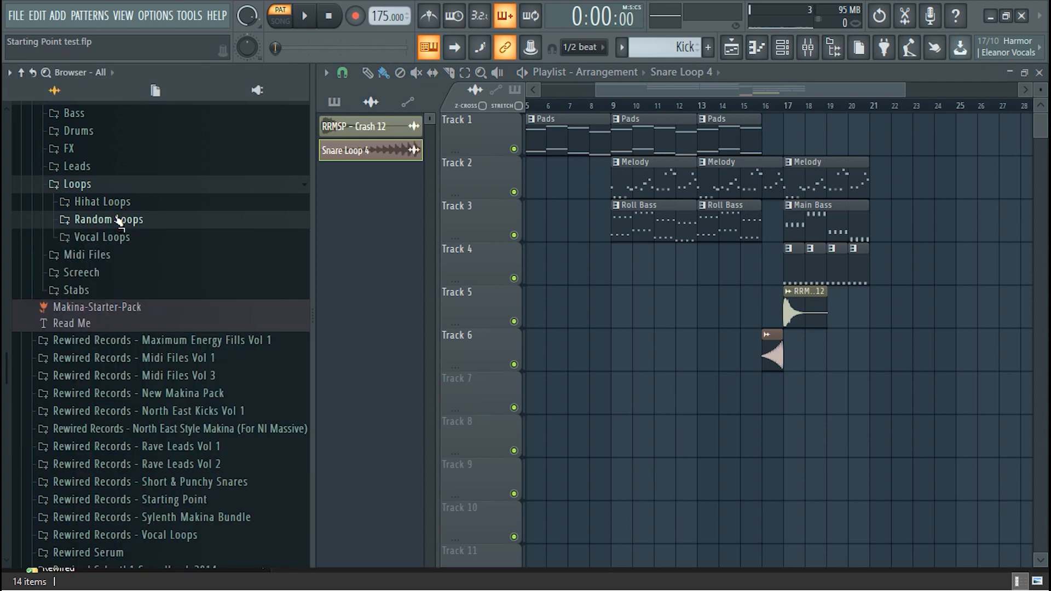
click(139, 203)
click(178, 256)
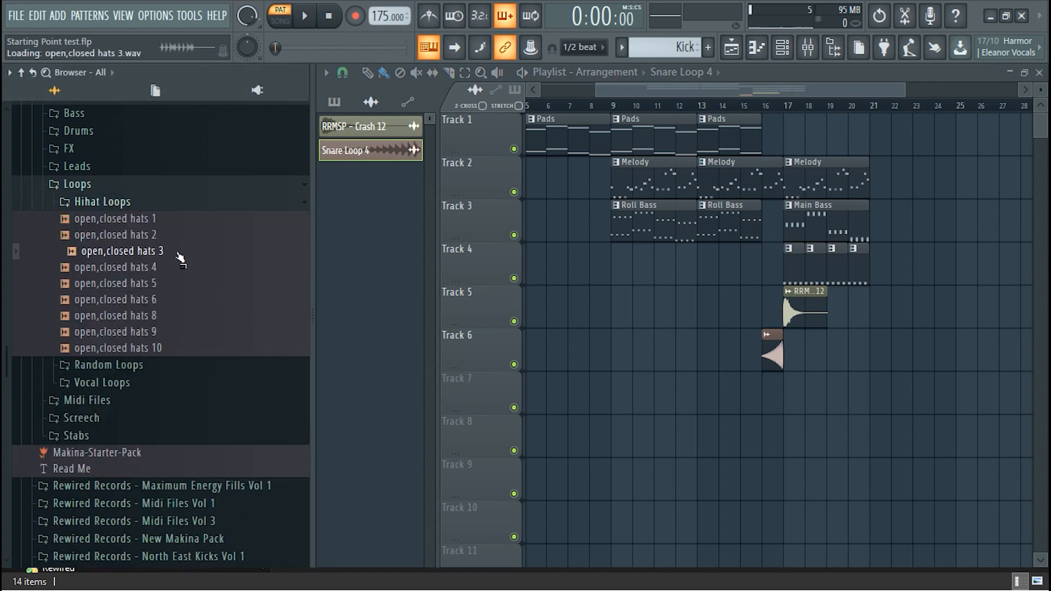
click(170, 300)
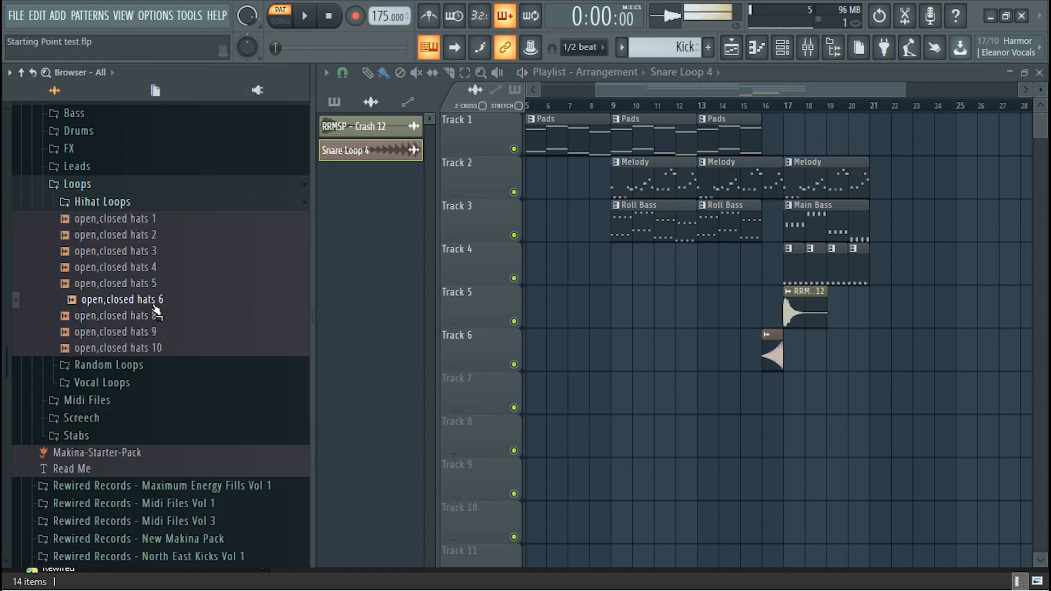
drag(155, 304, 832, 408)
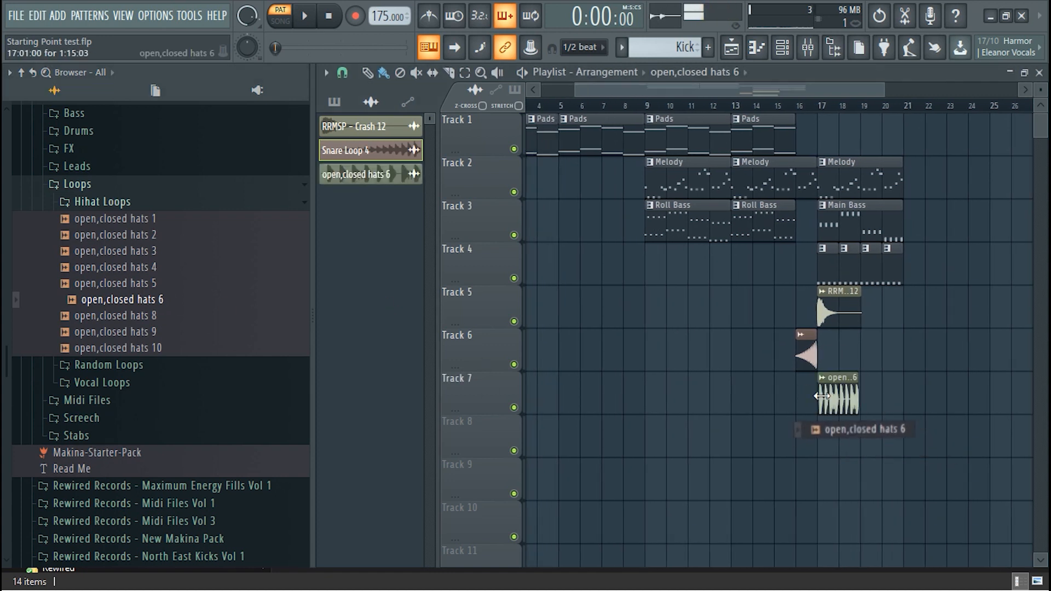
Time-stretch the open,closed hats 6 loop on Track 7 to exactly 2 bars
scroll(903, 418, up, 2)
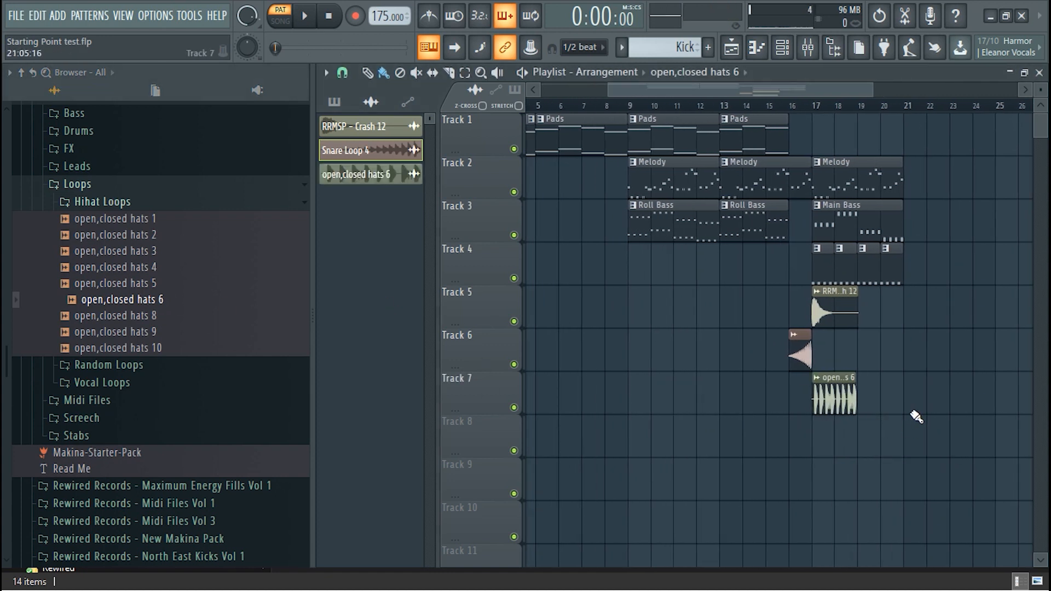
scroll(838, 424, up, 5)
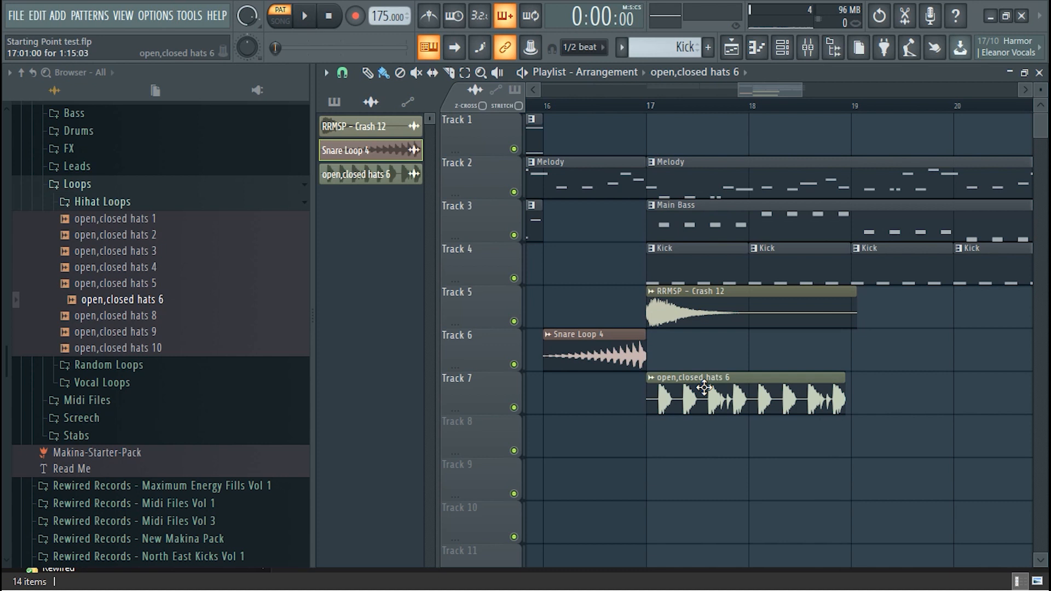
double_click(708, 395)
right_click(627, 232)
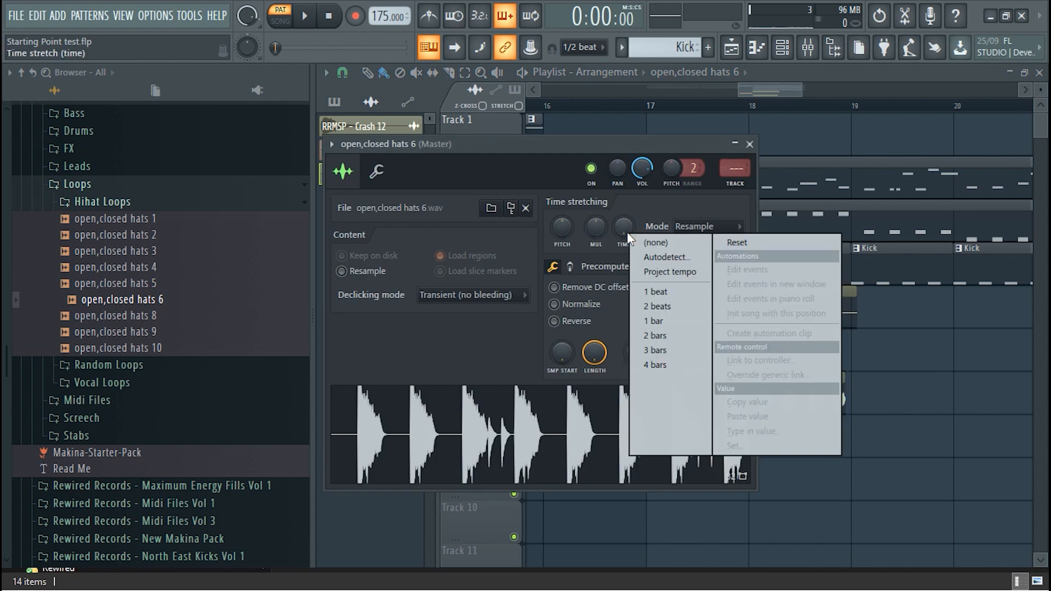
click(657, 337)
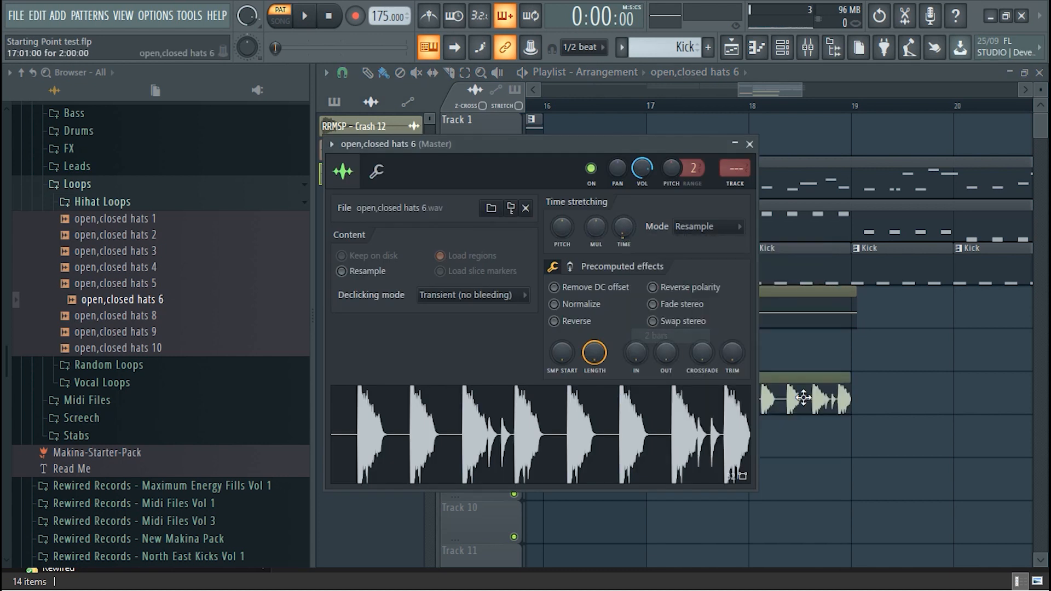
key(Escape)
scroll(874, 410, down, 3)
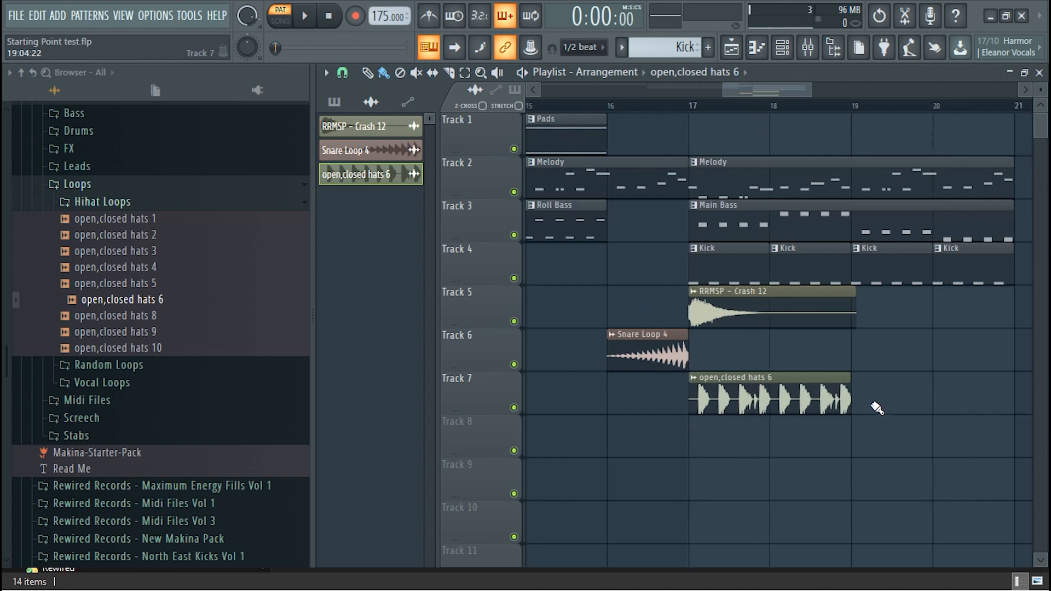
Place a second open,closed hats 6 clip on Track 7 at bar 19 and lower the loop's channel volume
click(874, 394)
double_click(805, 395)
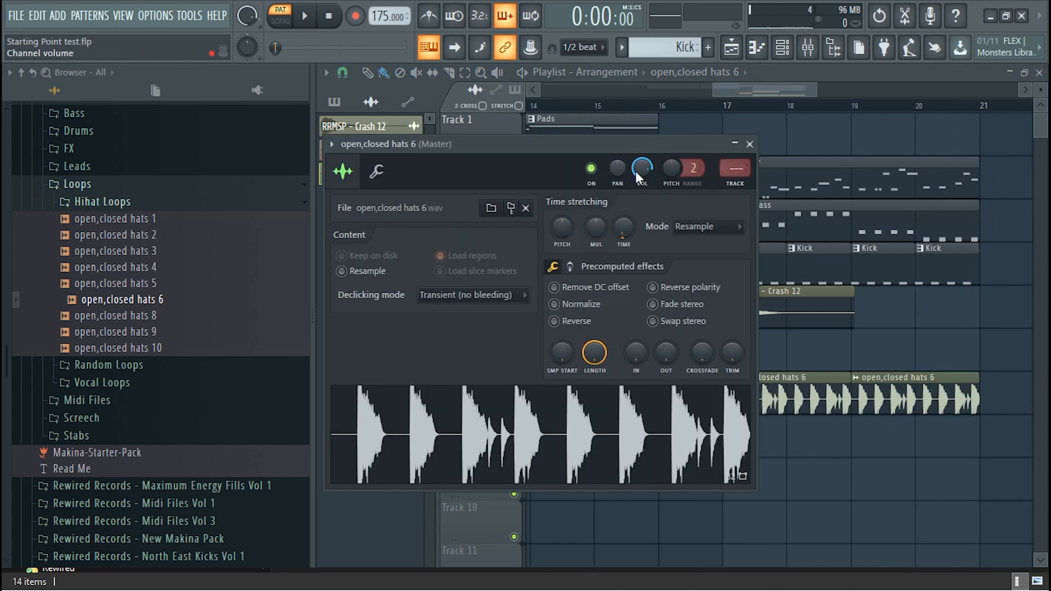
key(Escape)
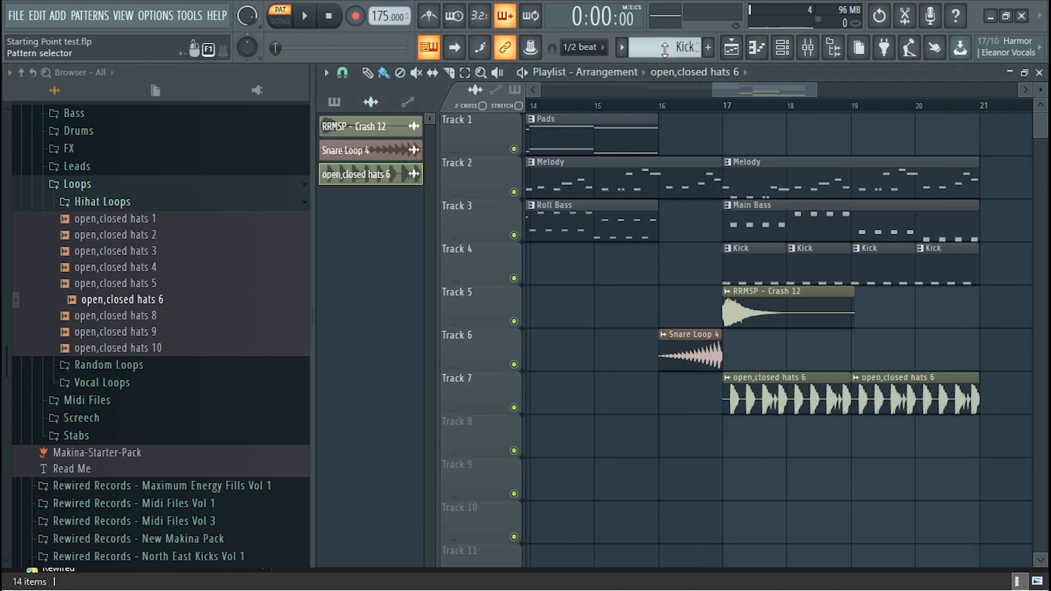
Play the arrangement from bar 15 and lower Snare Loop 4's channel volume
click(591, 106)
key(space)
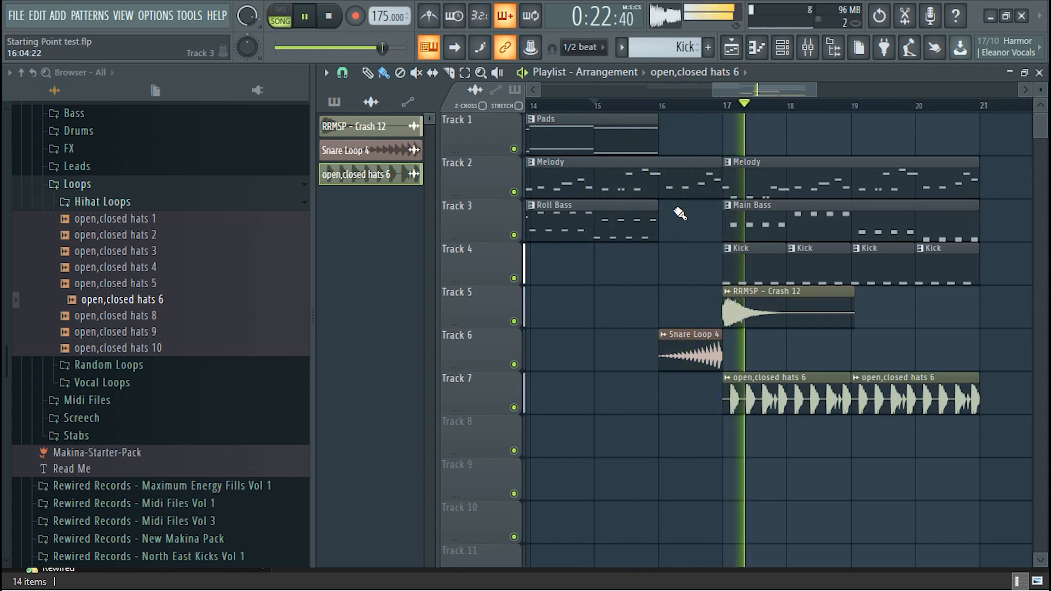
double_click(693, 334)
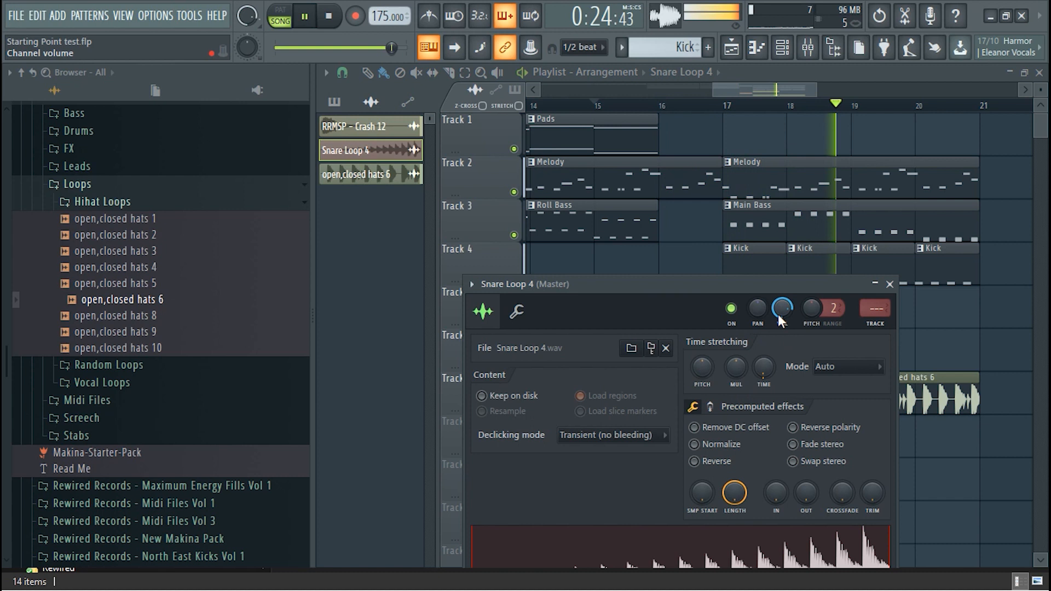
click(889, 284)
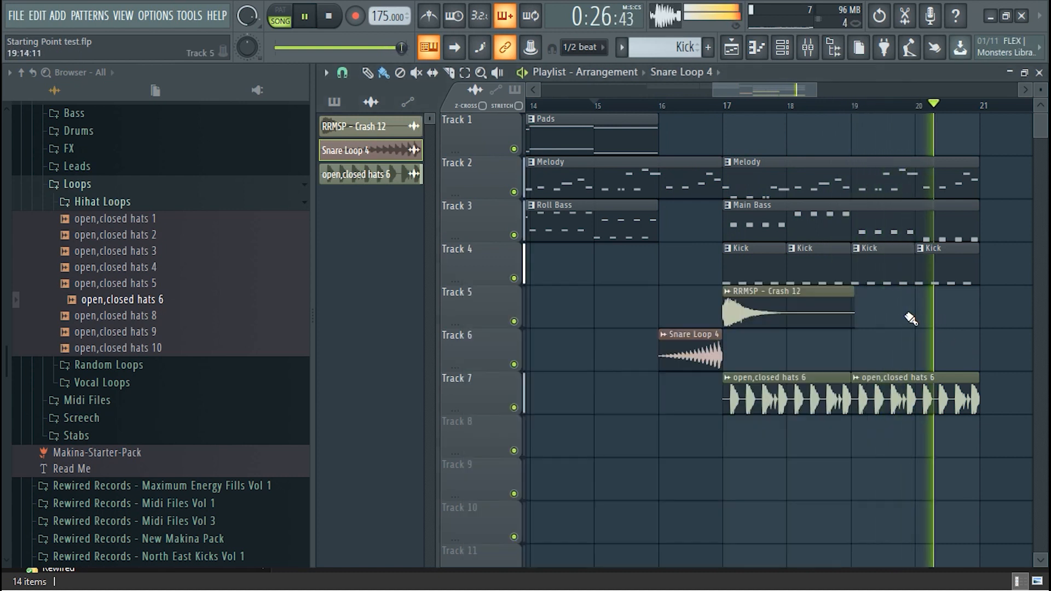
key(space)
Transpose the Bass channel's notes in the Main Bass pattern down one octave and preview the pattern
double_click(759, 204)
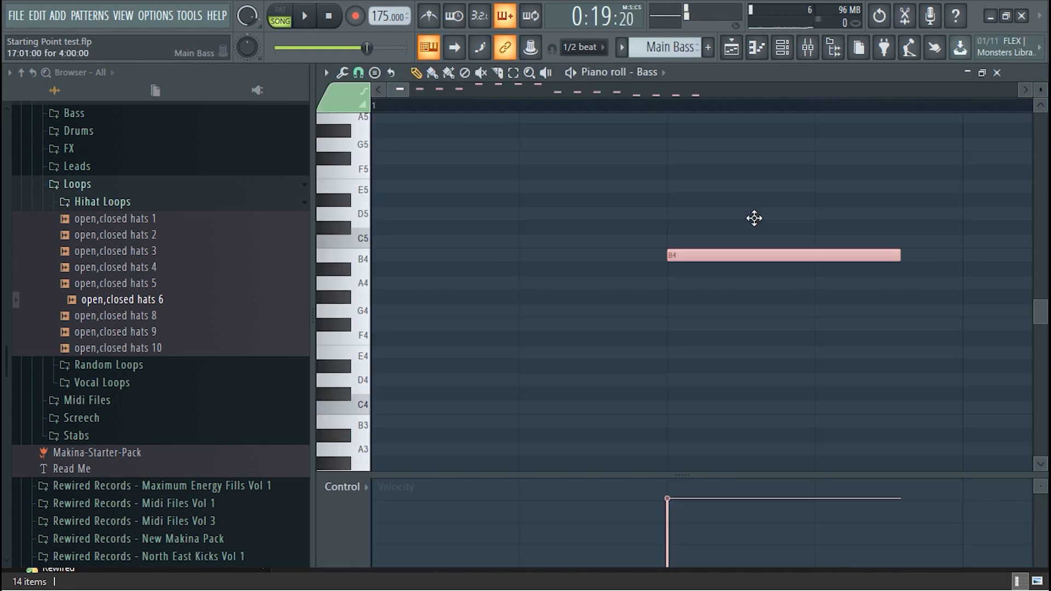
key(space)
click(1039, 73)
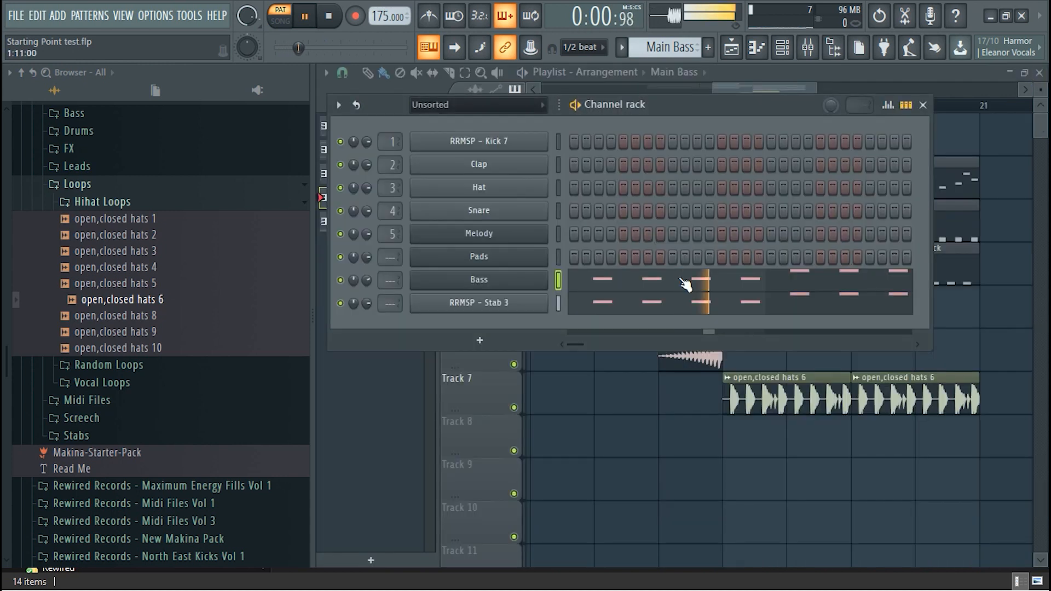
key(space)
click(566, 281)
key(ctrl+Down)
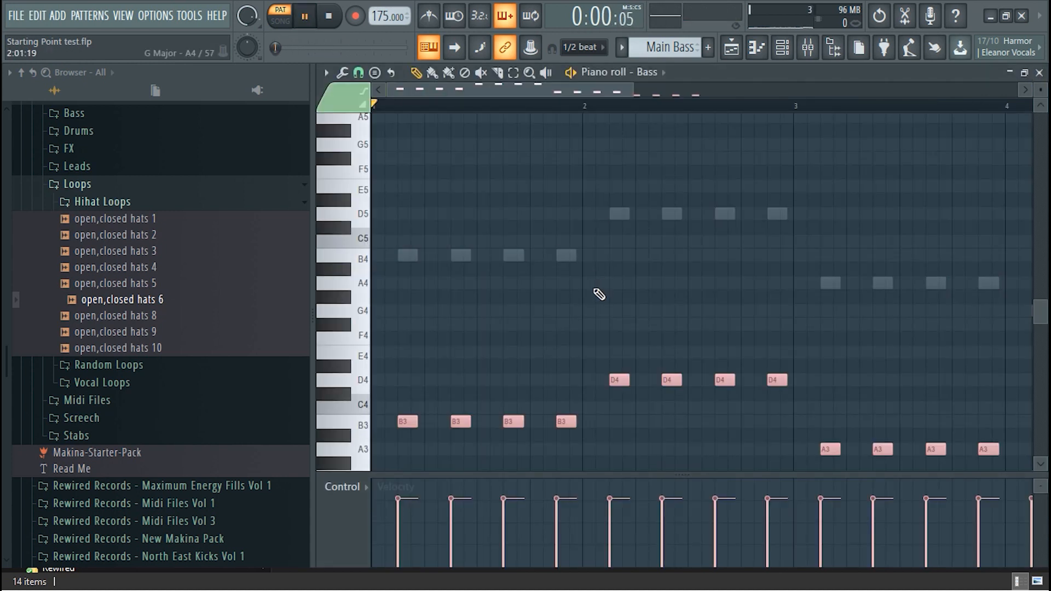
key(space)
key(space)
click(1039, 72)
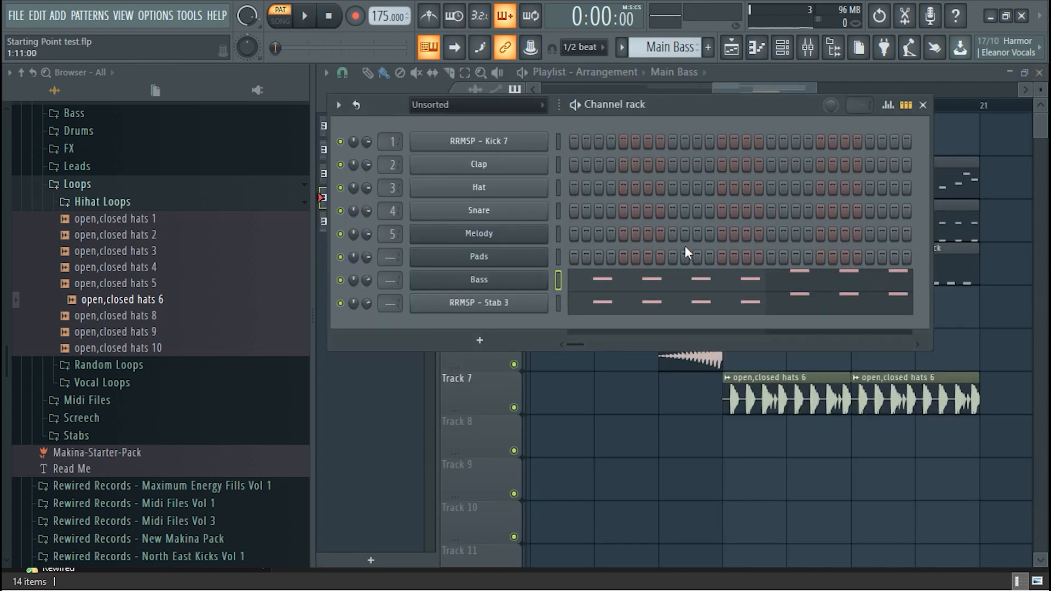
Play the song from bar 15 and turn the open,closed hats 6 loop down further
key(F6)
key(l)
key(space)
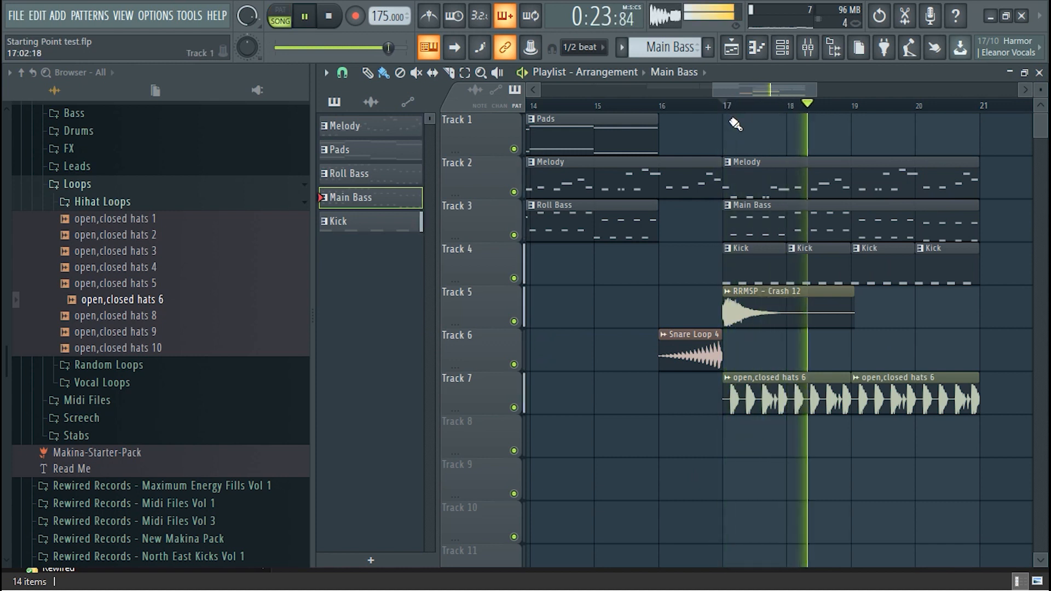
double_click(766, 404)
drag(642, 169, 642, 182)
key(Escape)
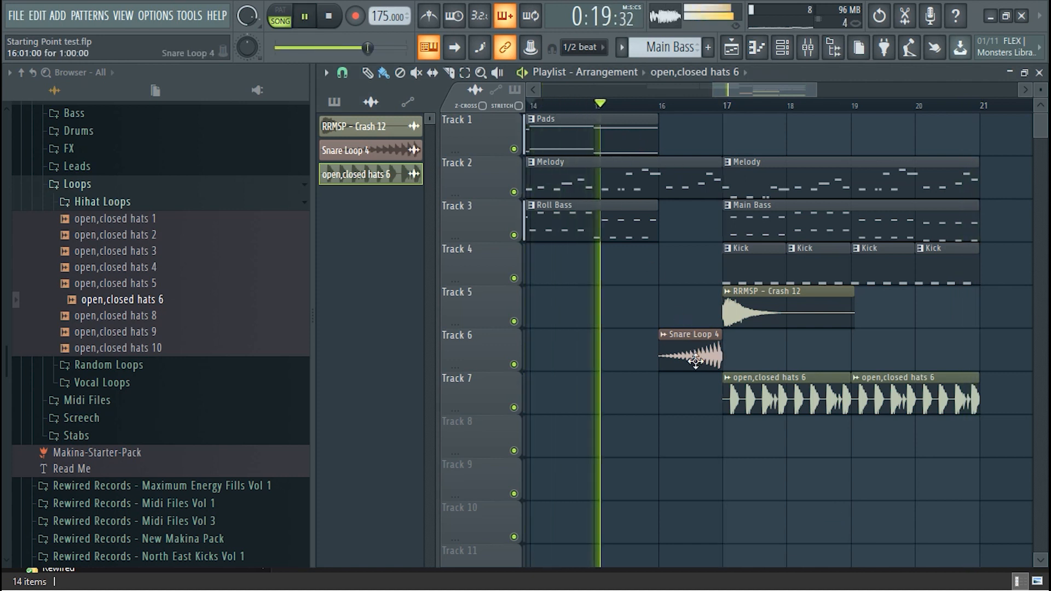
Reduce Snare Loop 4's volume further while the arrangement plays
double_click(689, 353)
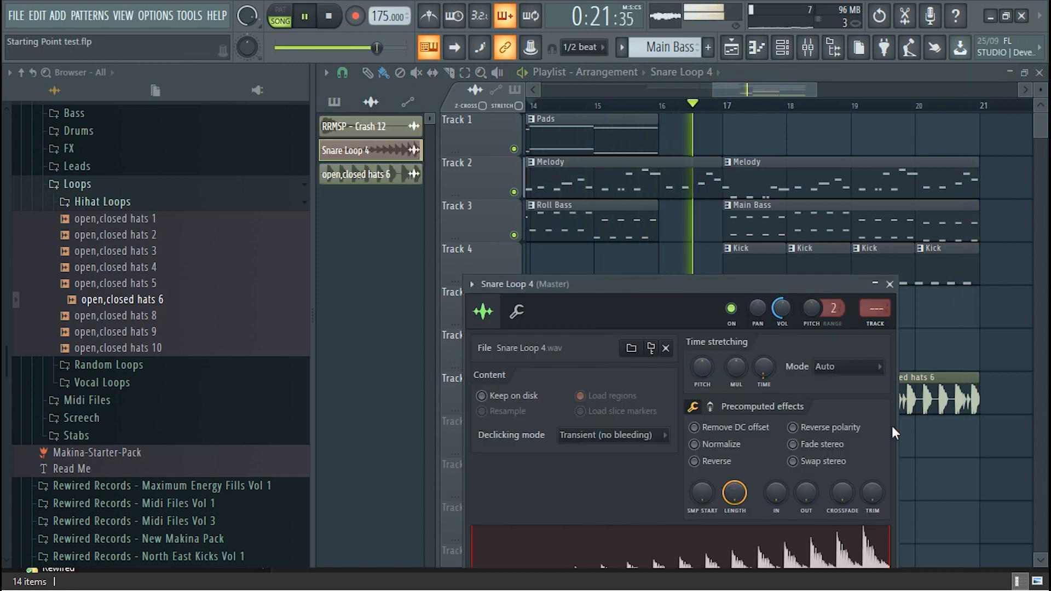
key(Escape)
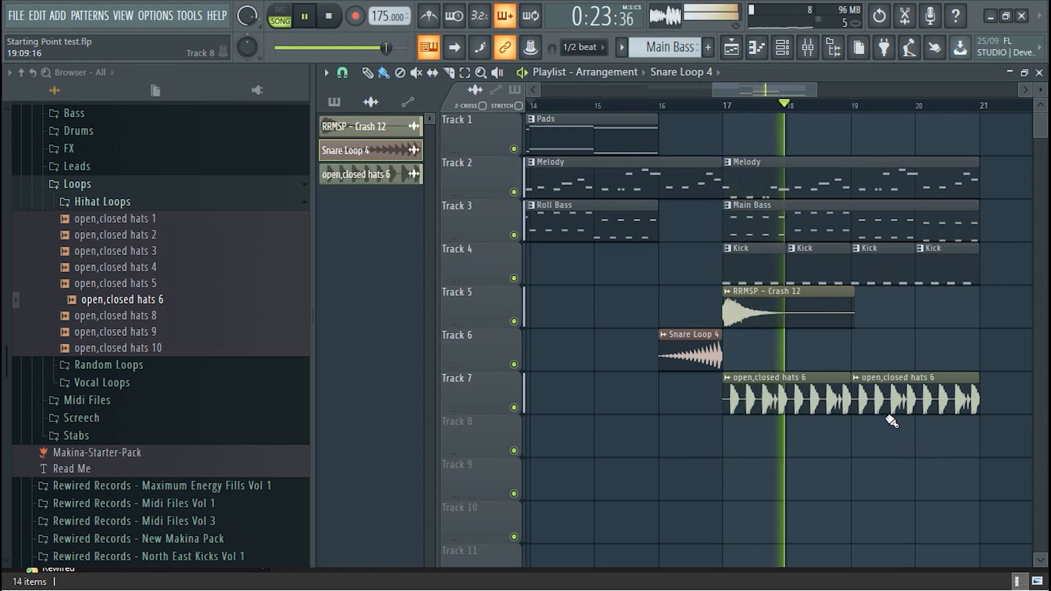
scroll(891, 419, down, 5)
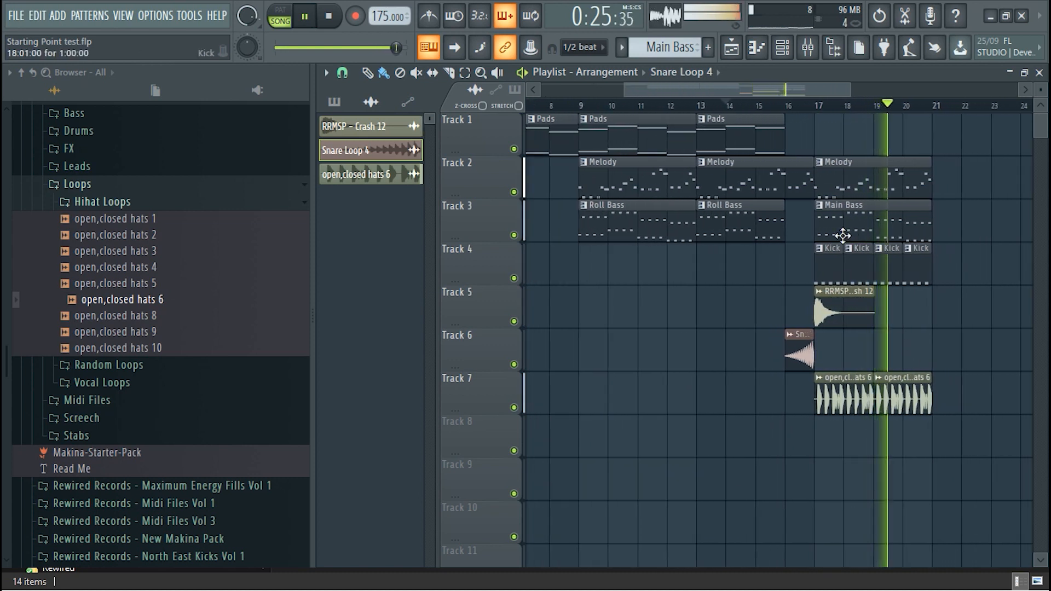
key(space)
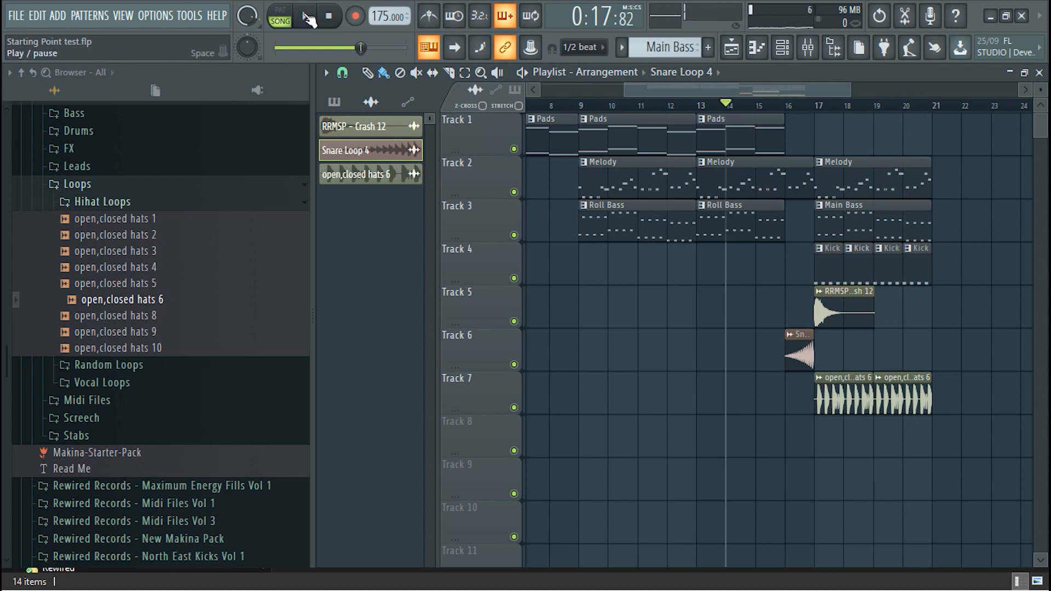
Compare the layered Melody and Melody #2 channels during pattern playback and in the arrangement from bar 14
click(122, 203)
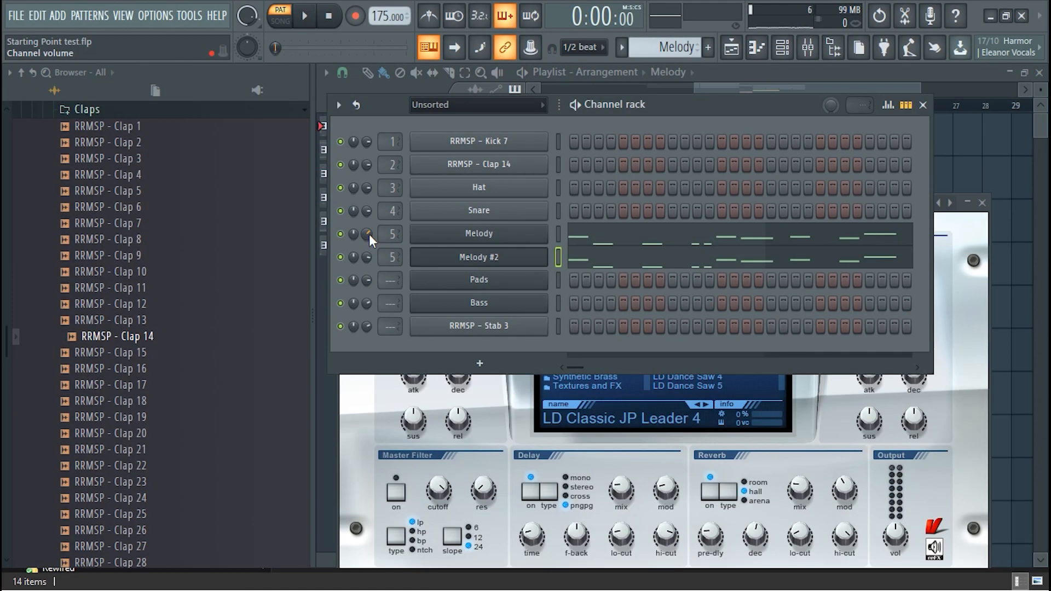
key(space)
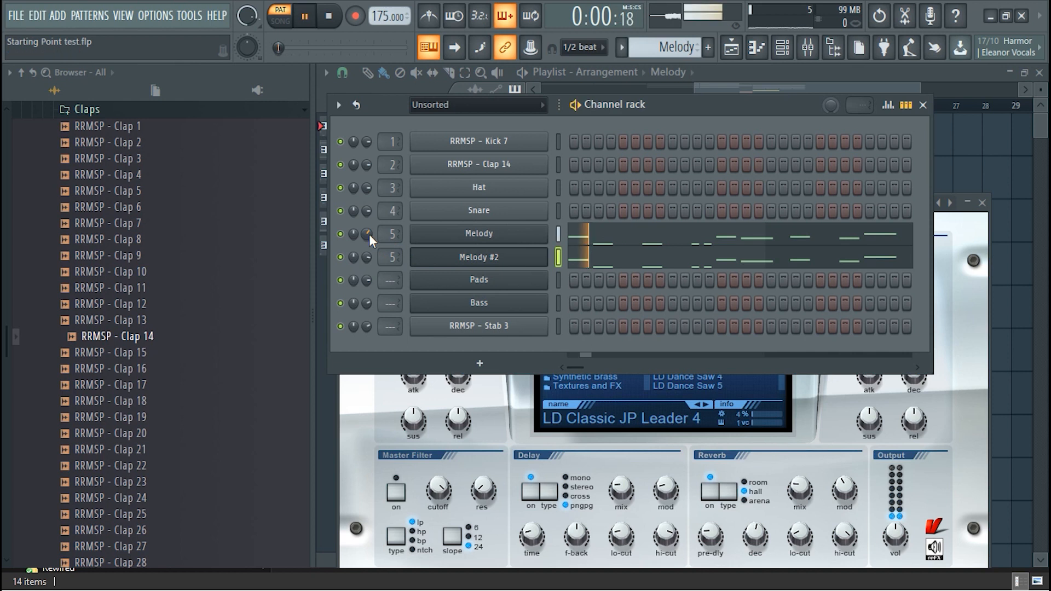
click(342, 235)
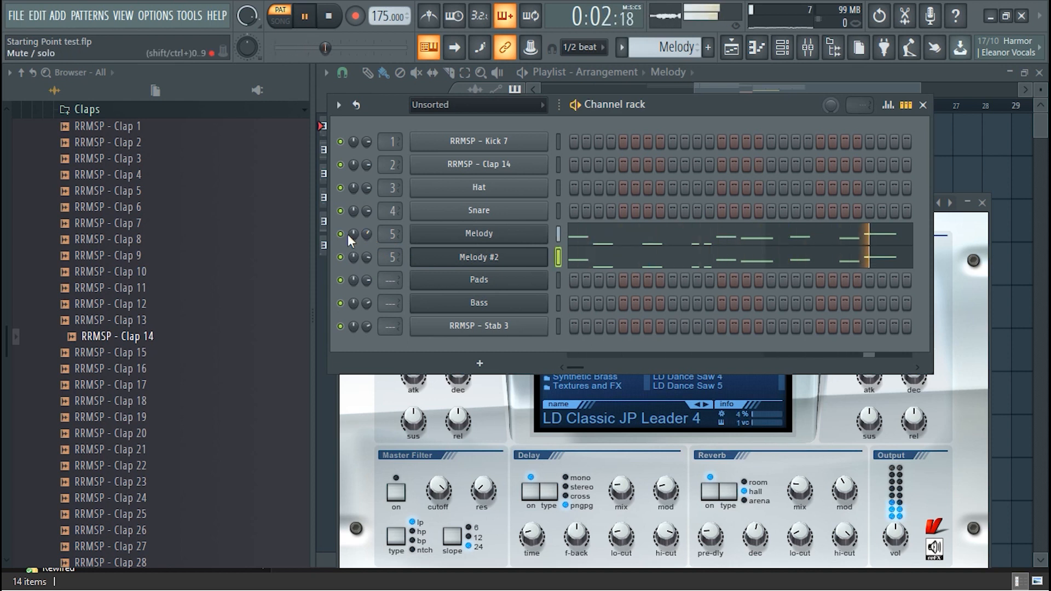
right_click(985, 159)
click(572, 112)
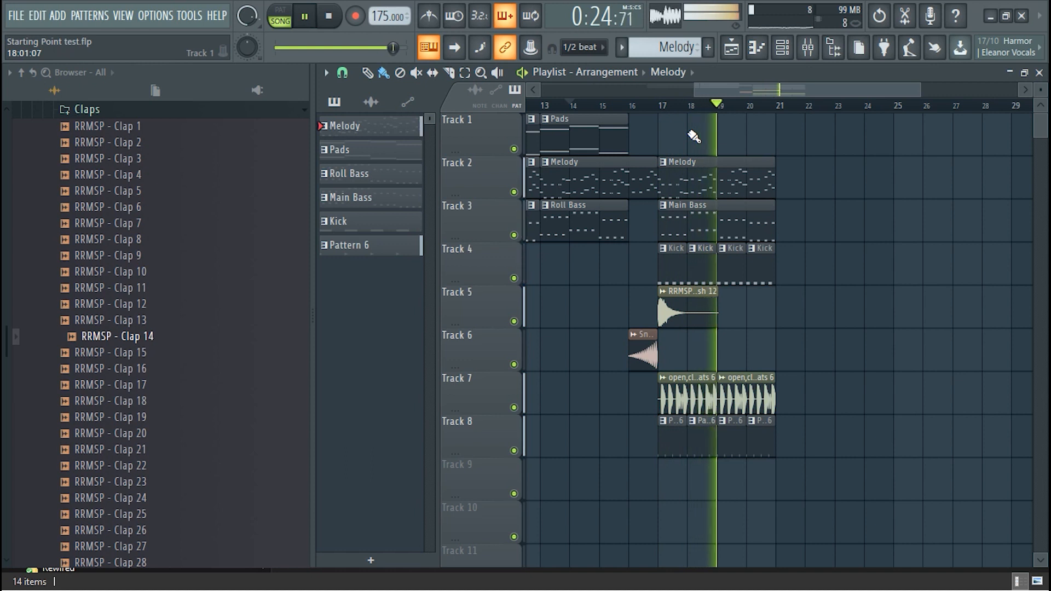
key(space)
Check the total working time in the project info, and collapse the Claps folder in the browser
scroll(828, 202, down, 5)
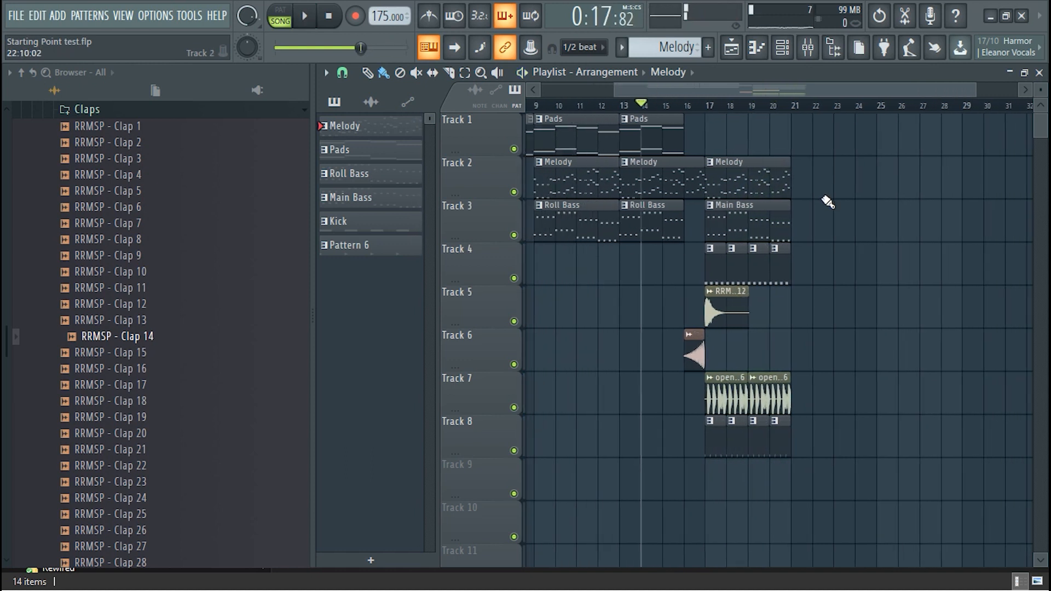
drag(725, 90, 684, 90)
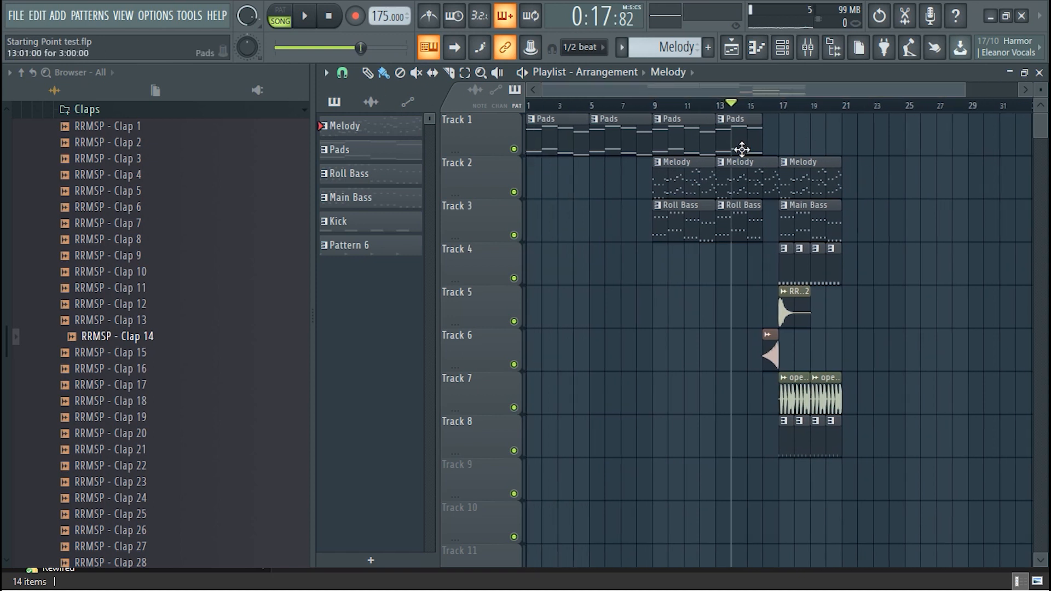
click(189, 16)
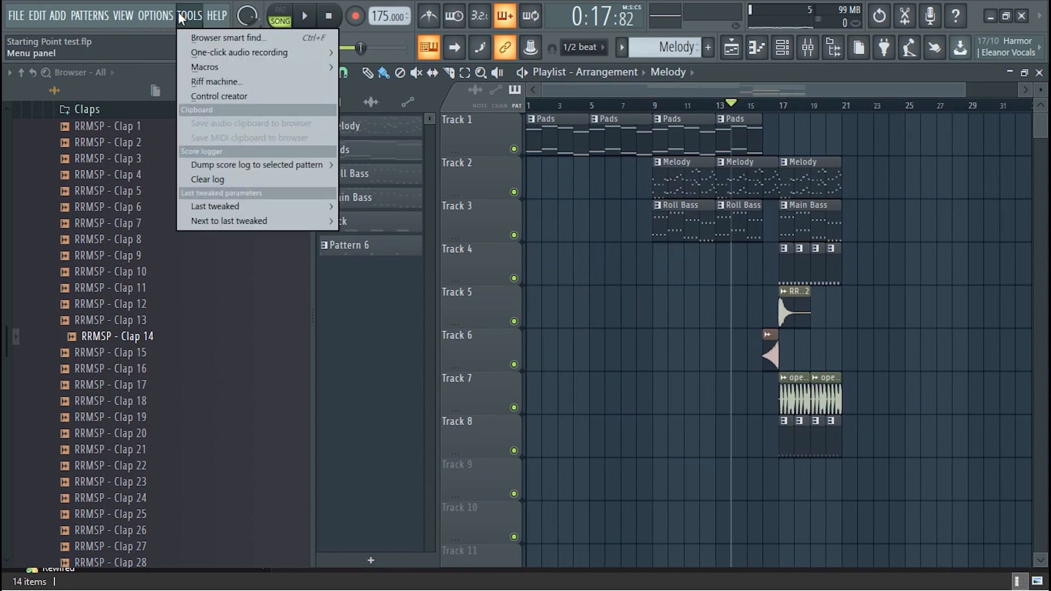
mouse_move(169, 19)
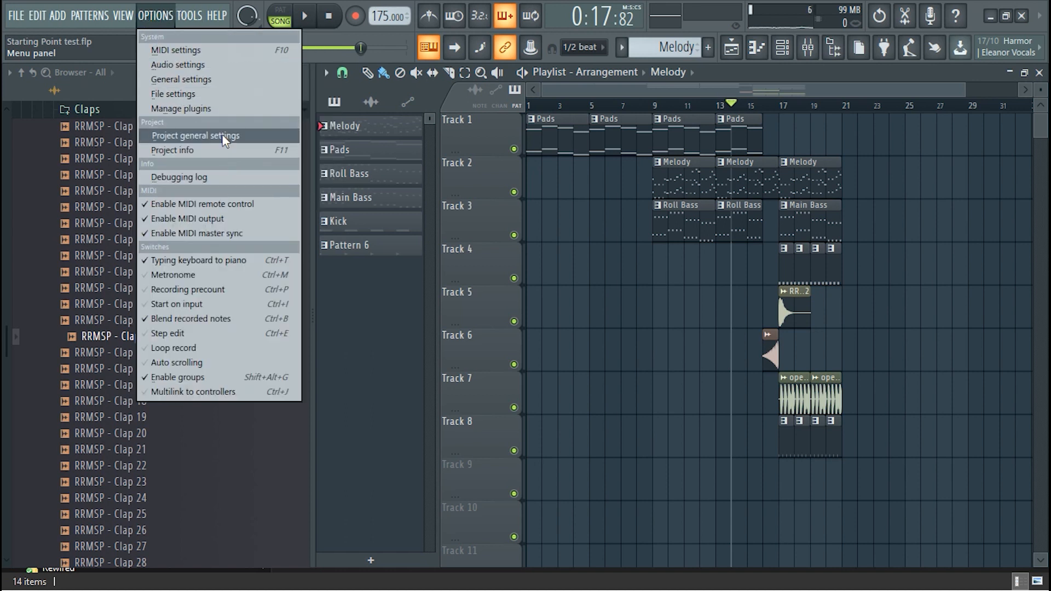
click(208, 150)
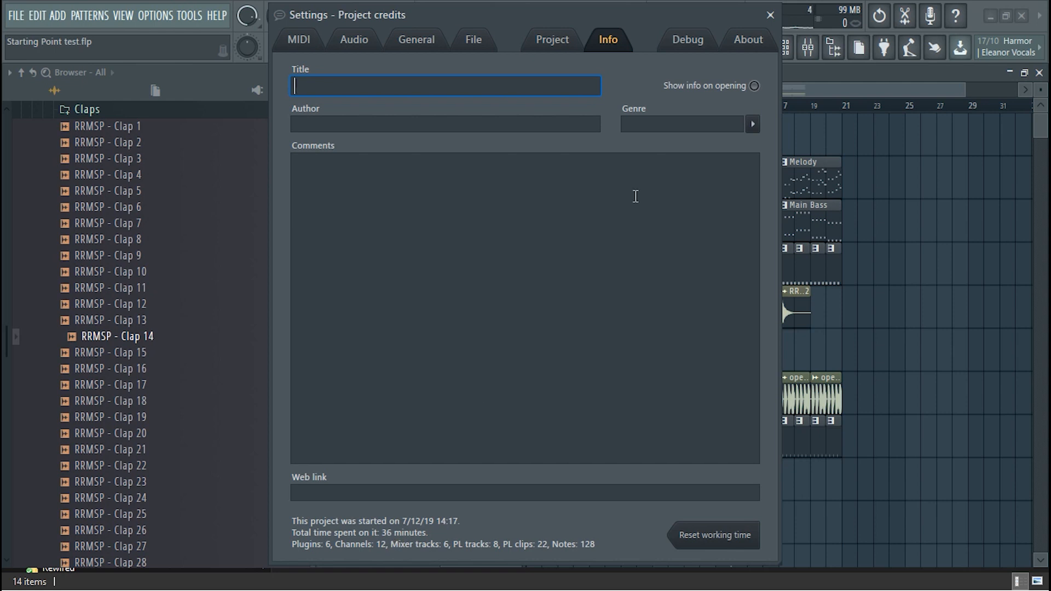
click(771, 15)
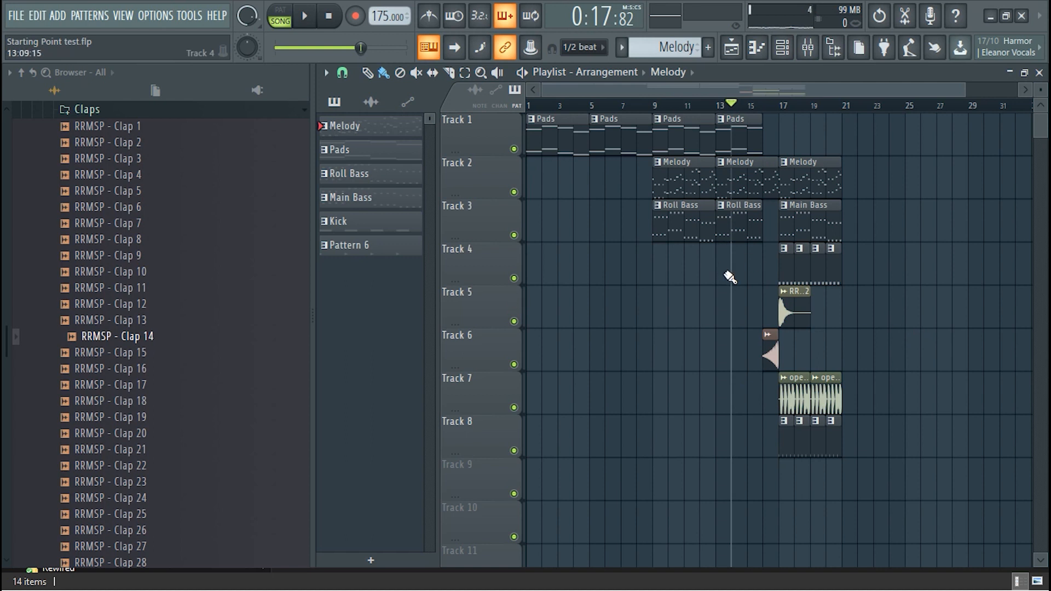
click(329, 16)
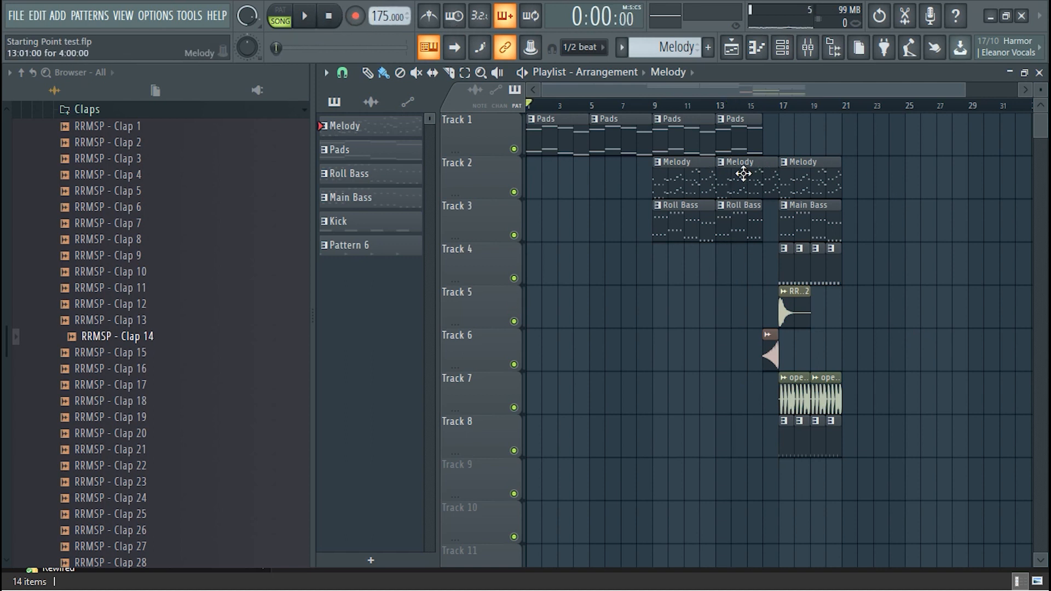
click(93, 112)
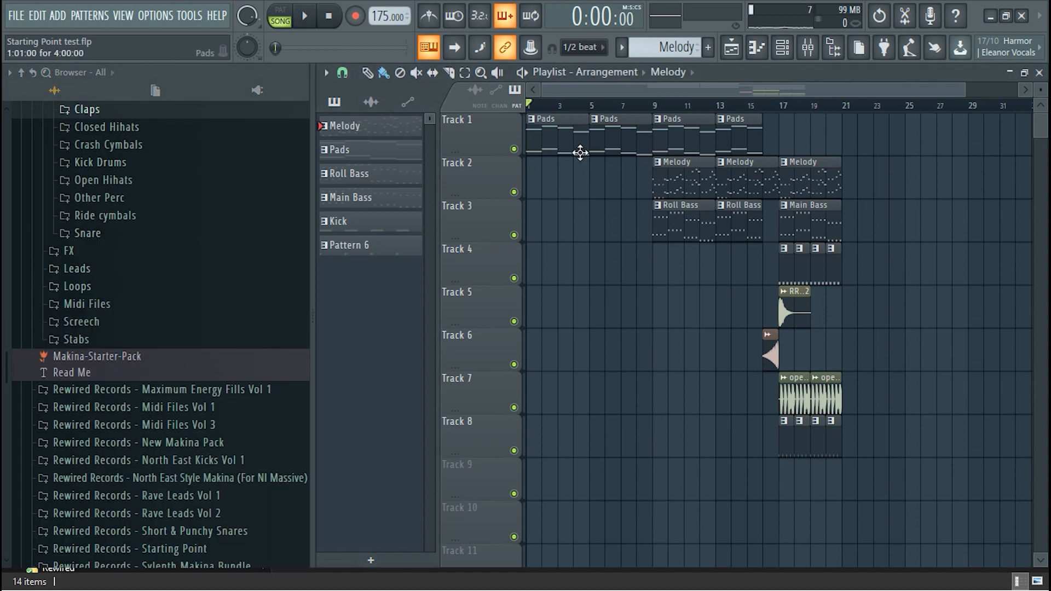
Raise the Melody channel's long C#6 note at the end of bar 1 to E6 and preview the pattern
double_click(685, 179)
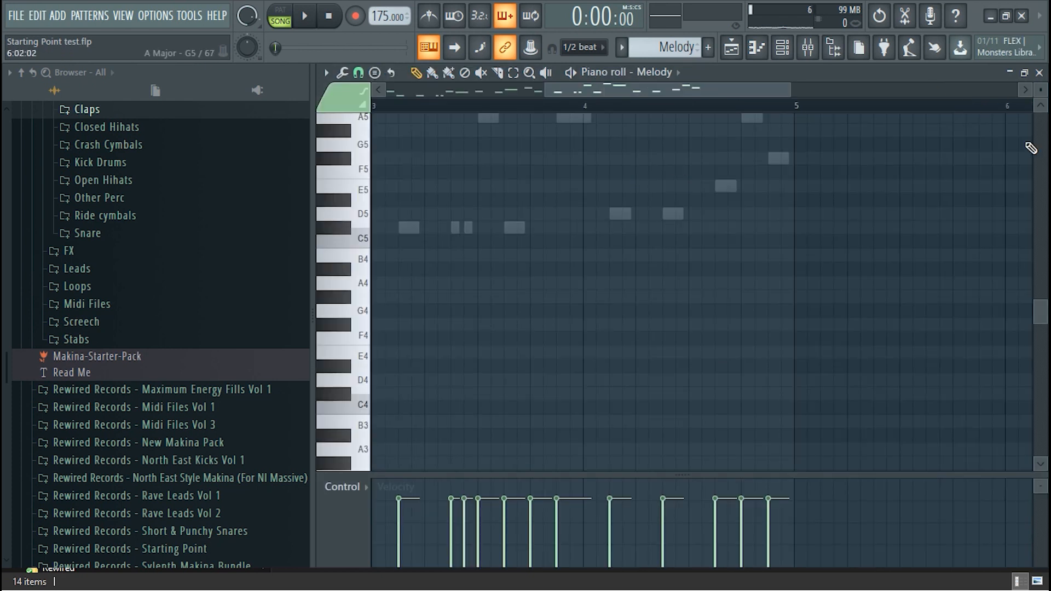
click(1039, 73)
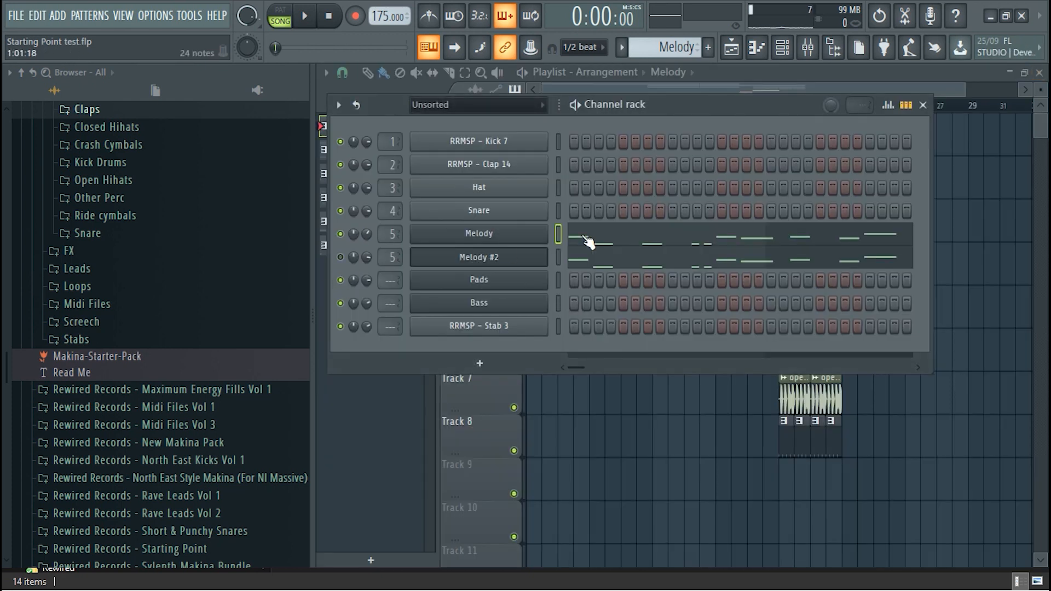
click(609, 237)
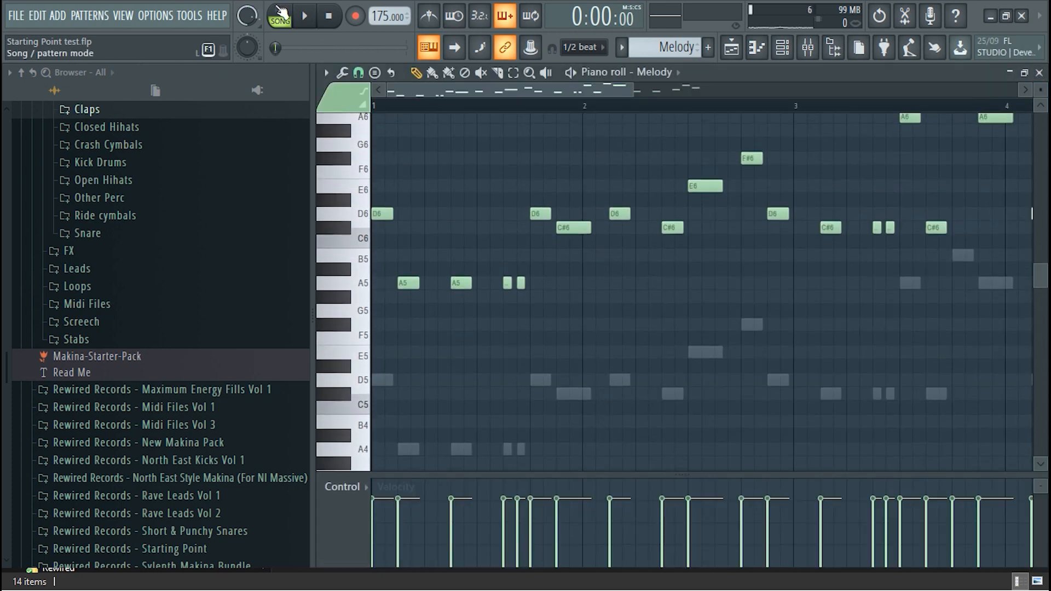
key(space)
key(space)
key(space)
drag(570, 227, 570, 186)
key(space)
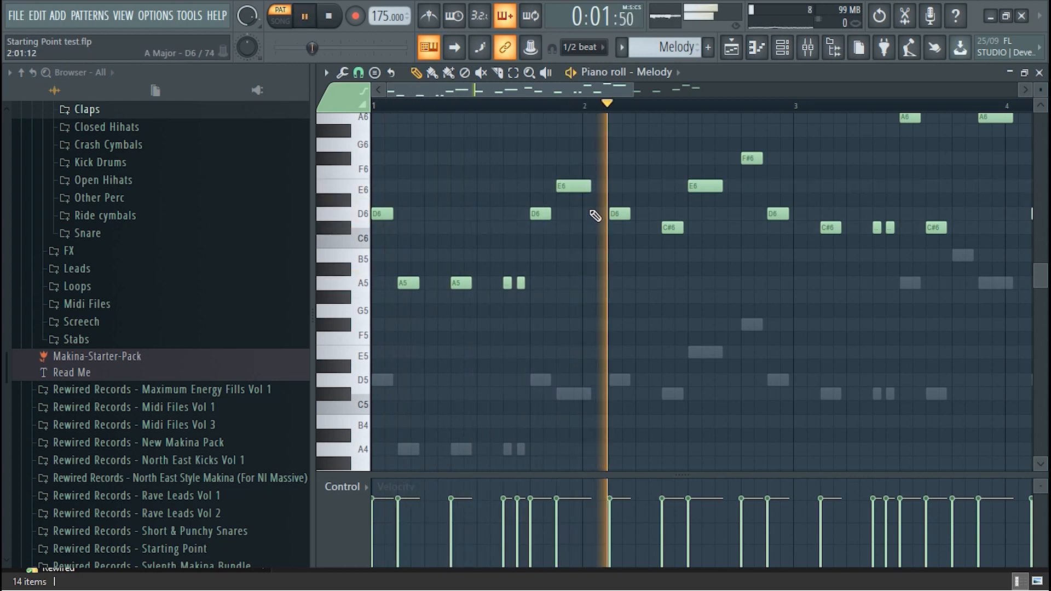
key(space)
Vary the Melody channel's tune across bars 1 to 4, moving the long bar 1 note to F#6 and shifting other notes' pitches
key(space)
drag(885, 167, 885, 264)
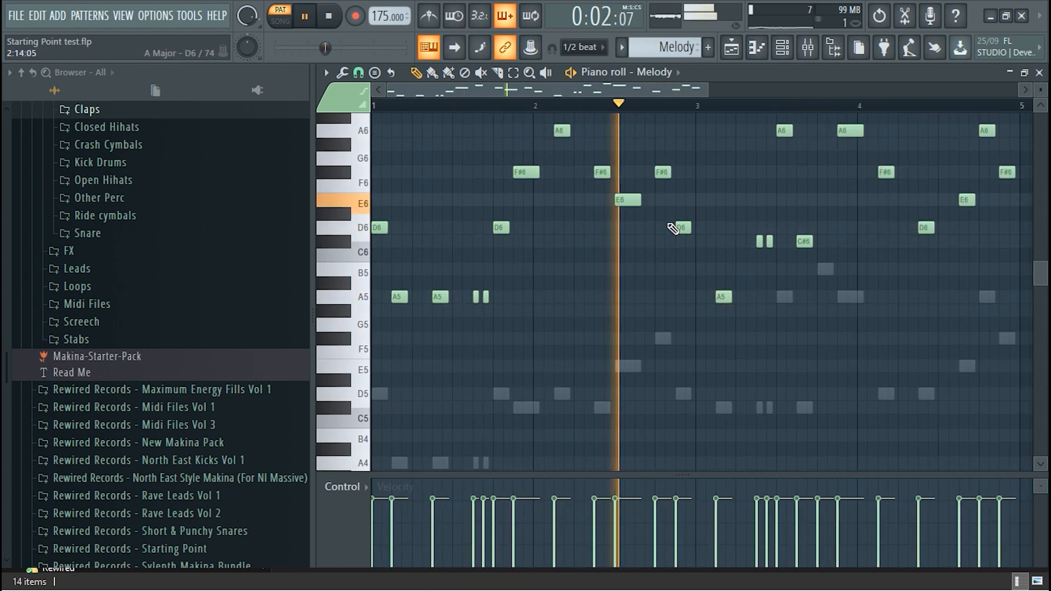
drag(986, 136, 986, 232)
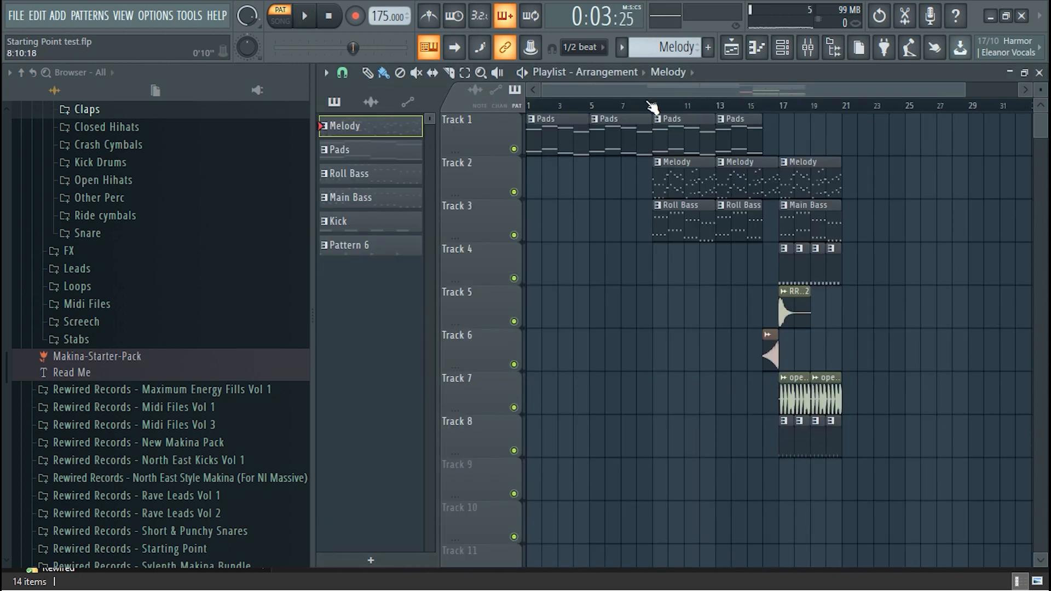
Play the full arrangement from bar 9 to review the reworked melody with the bass and drums
click(652, 107)
key(space)
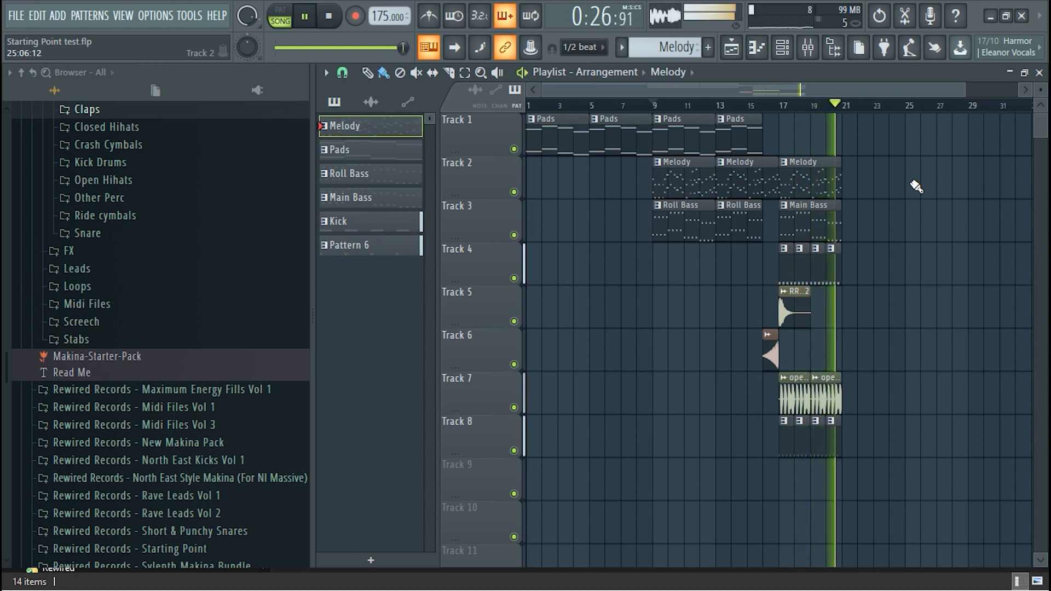
key(space)
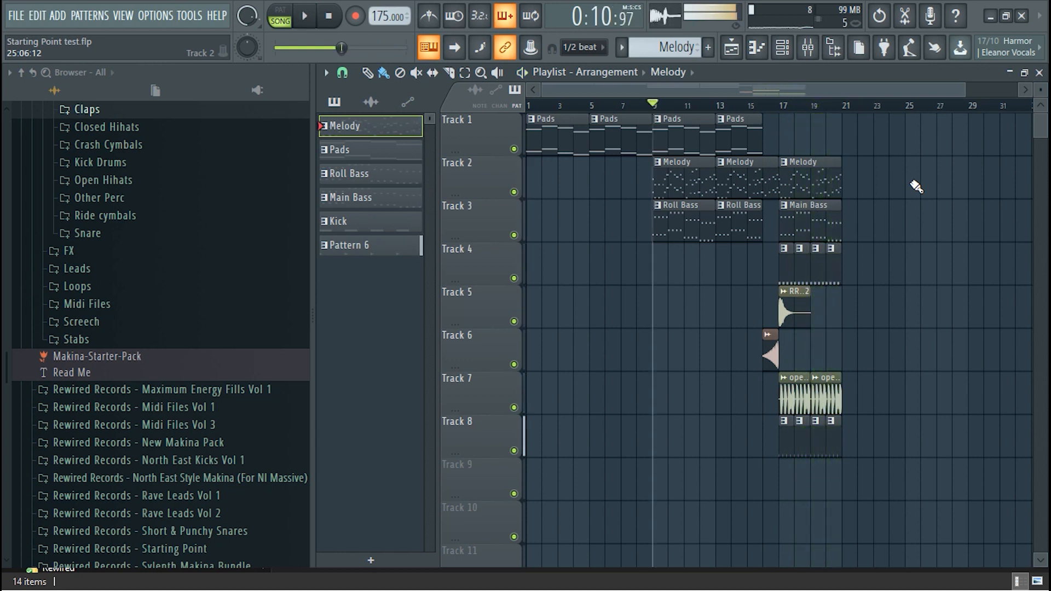
Examine the Melody channel's notes across bars 1 to 4 in the piano roll
click(1039, 74)
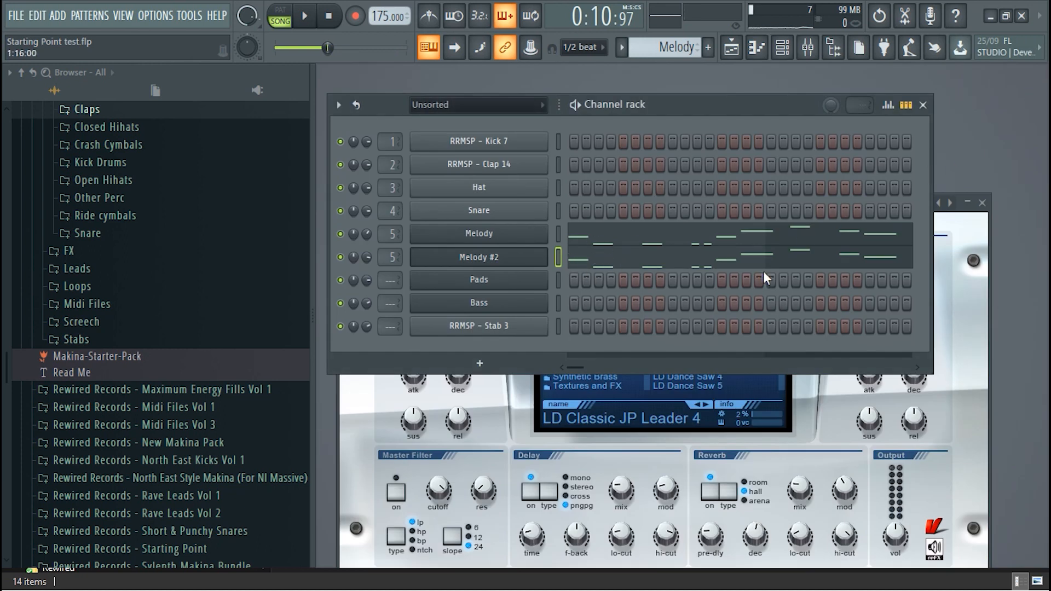
click(673, 241)
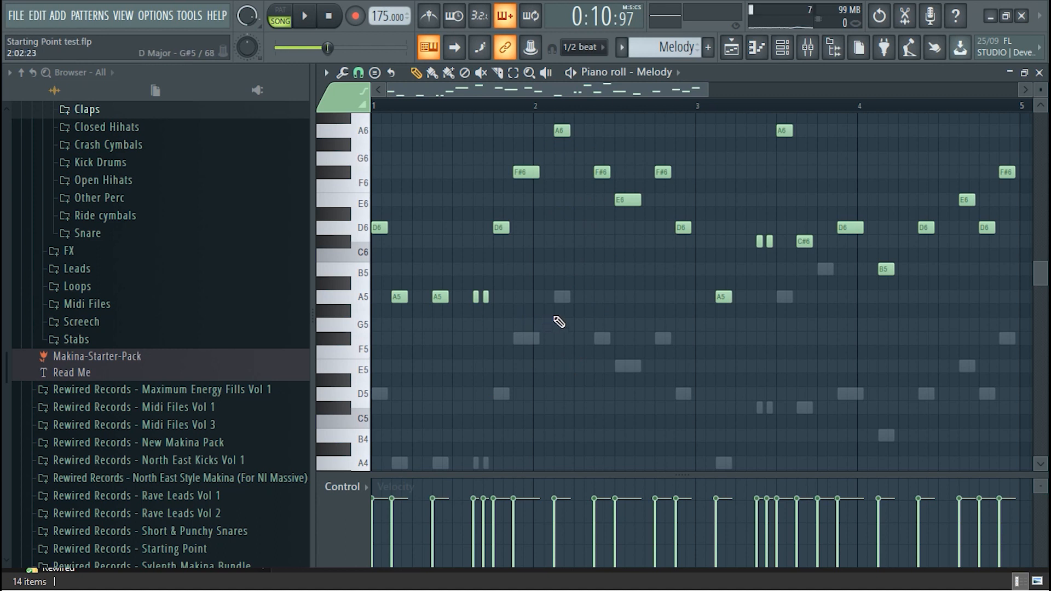
scroll(559, 322, down, 4)
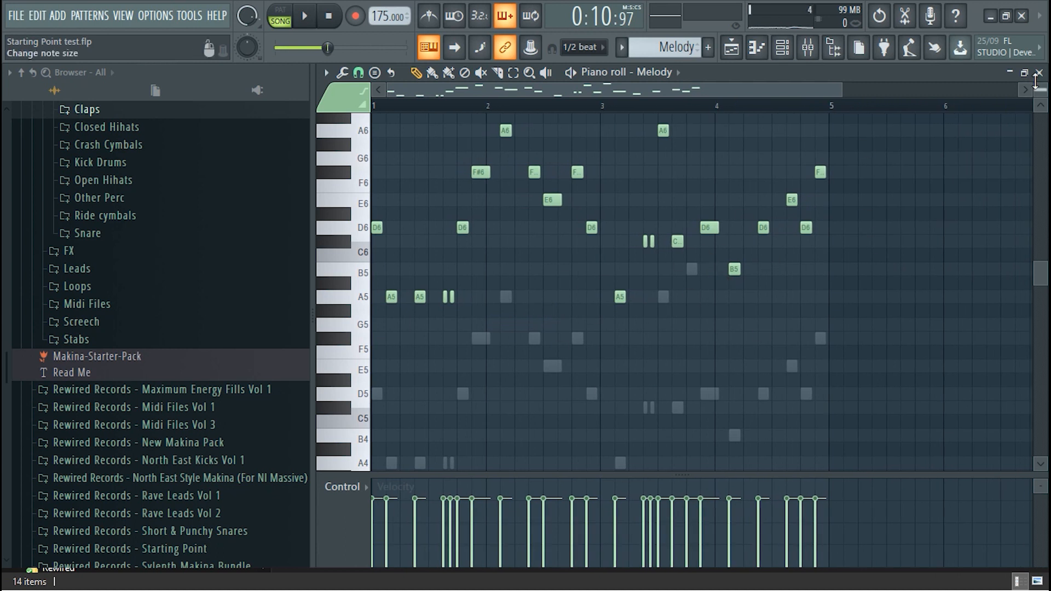
click(1038, 72)
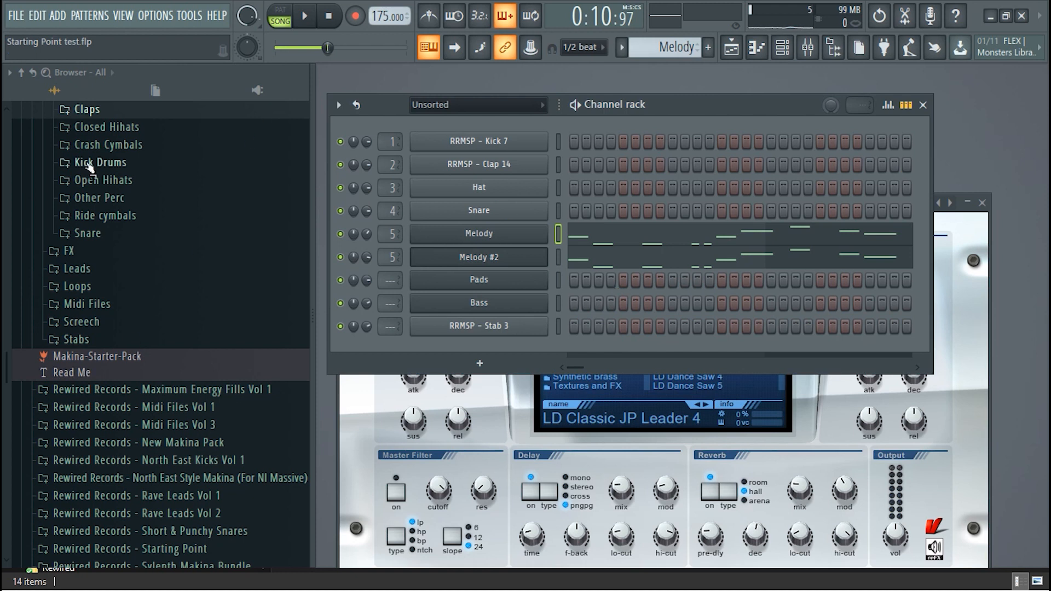
Select the Pads pattern, set playback to pattern mode and preview the existing pads
scroll(12, 390, down, 3)
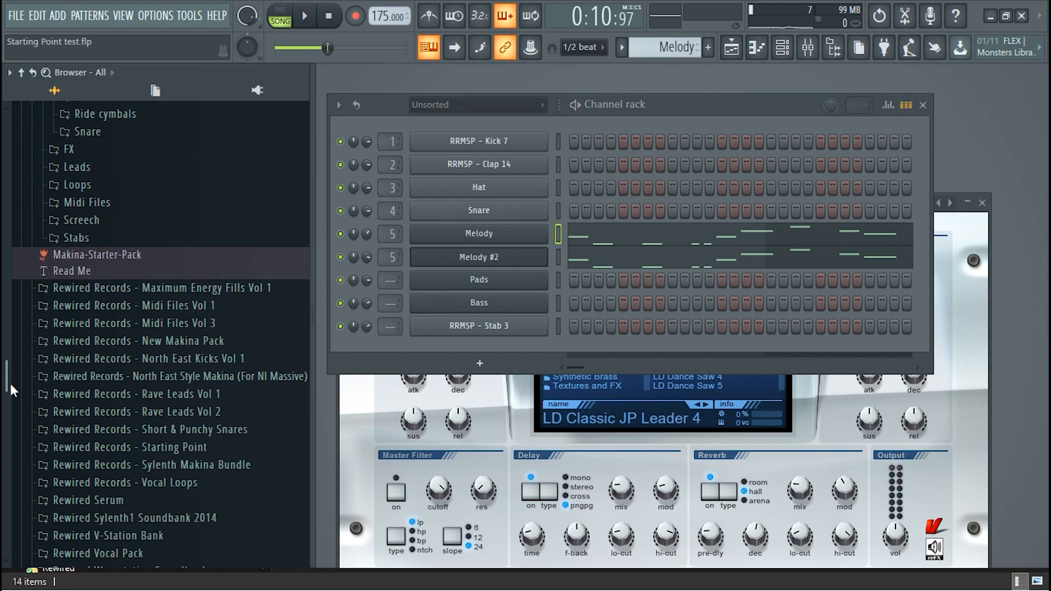
scroll(670, 53, down, 3)
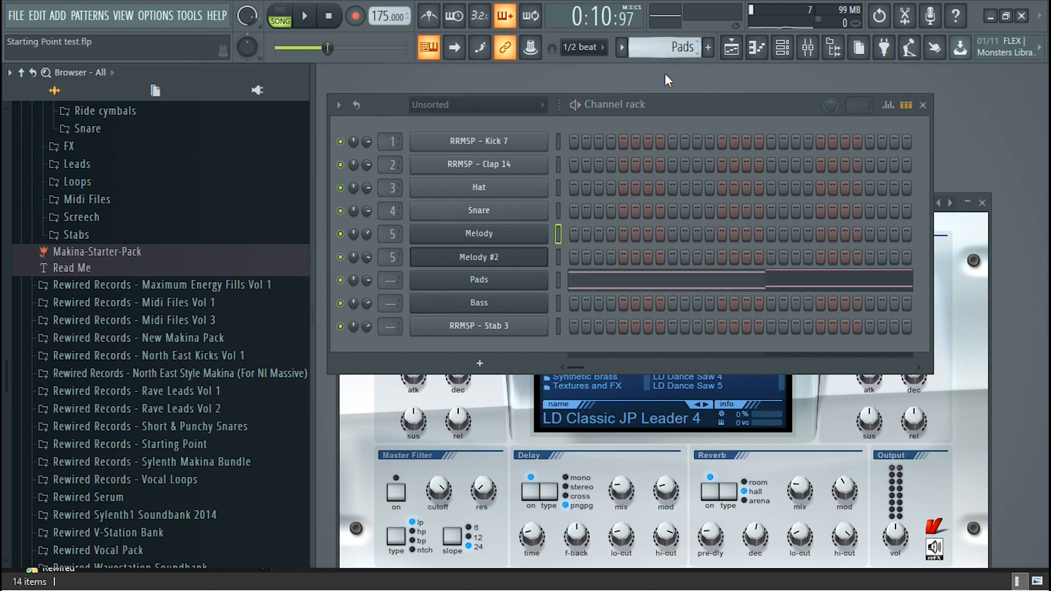
click(279, 14)
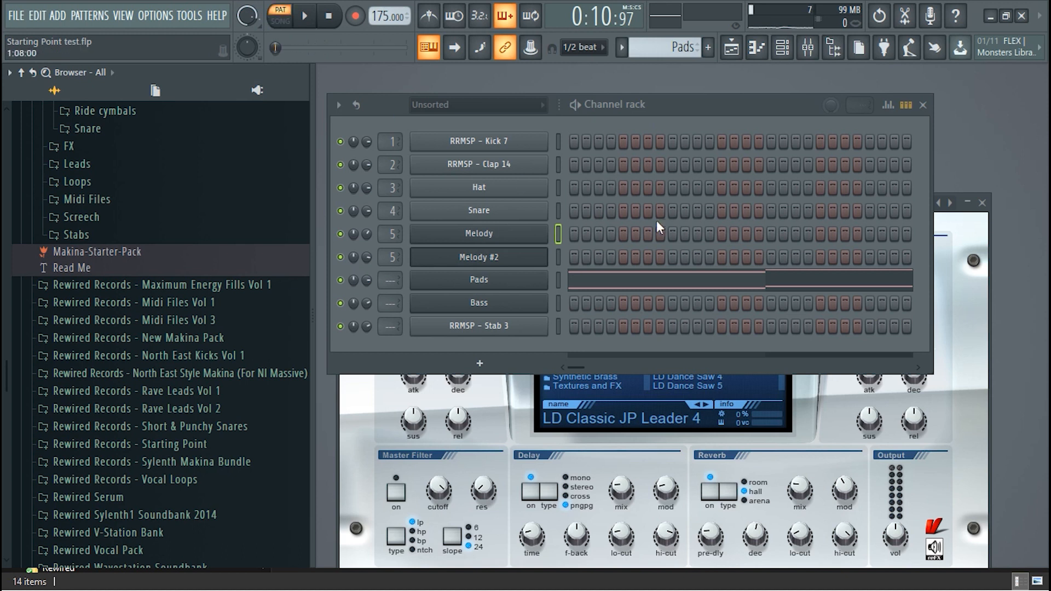
key(space)
key(space)
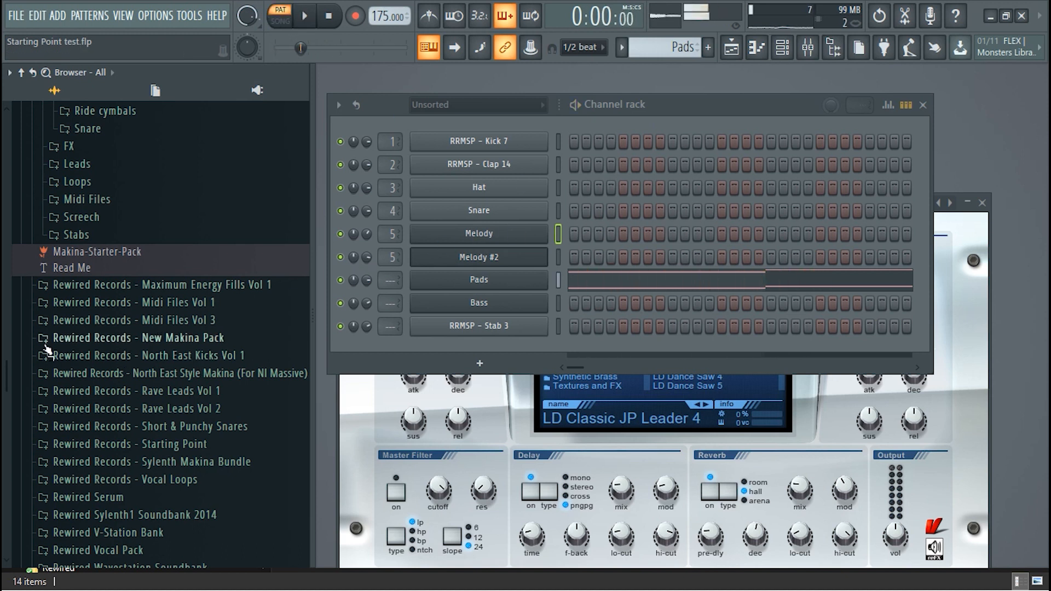
Find the Rewired Records - Starting Point pack in the browser and open its list of RRSP chord MIDI files
scroll(5, 377, up, 1)
scroll(5, 372, up, 4)
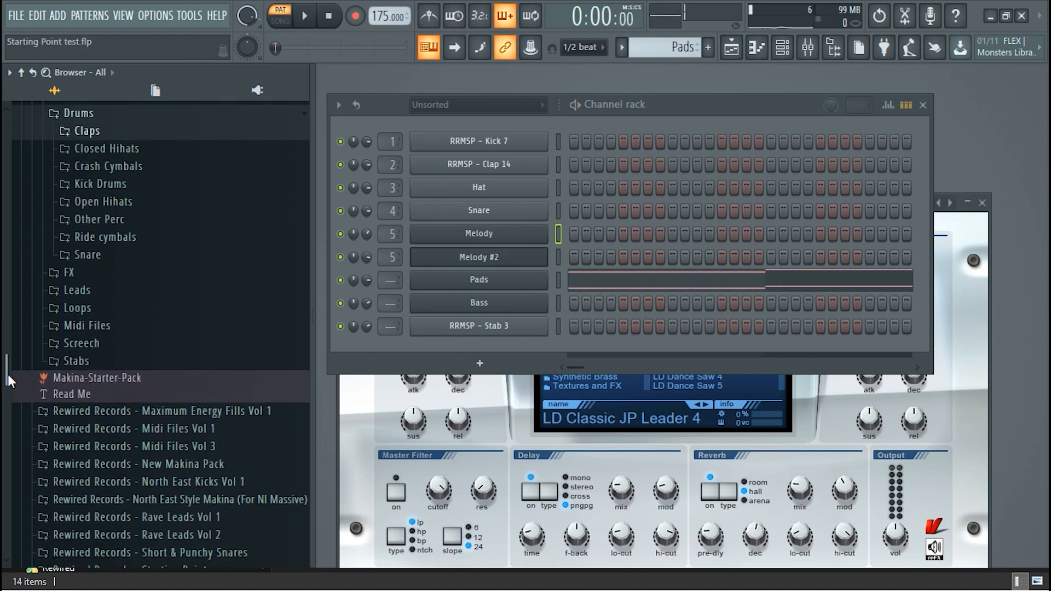
scroll(11, 384, down, 6)
scroll(12, 386, down, 2)
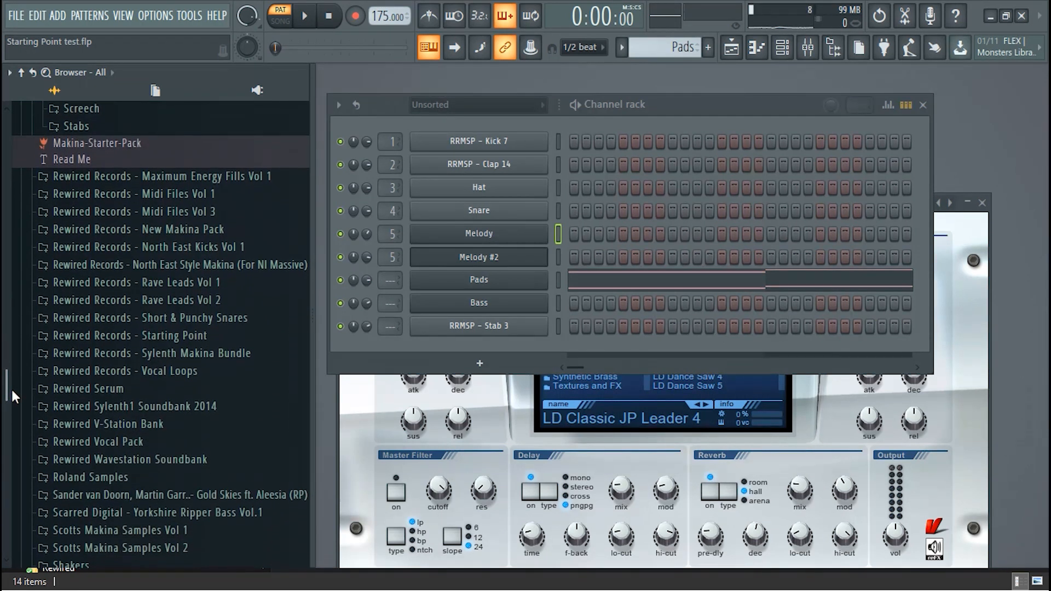
click(186, 334)
scroll(217, 342, down, 18)
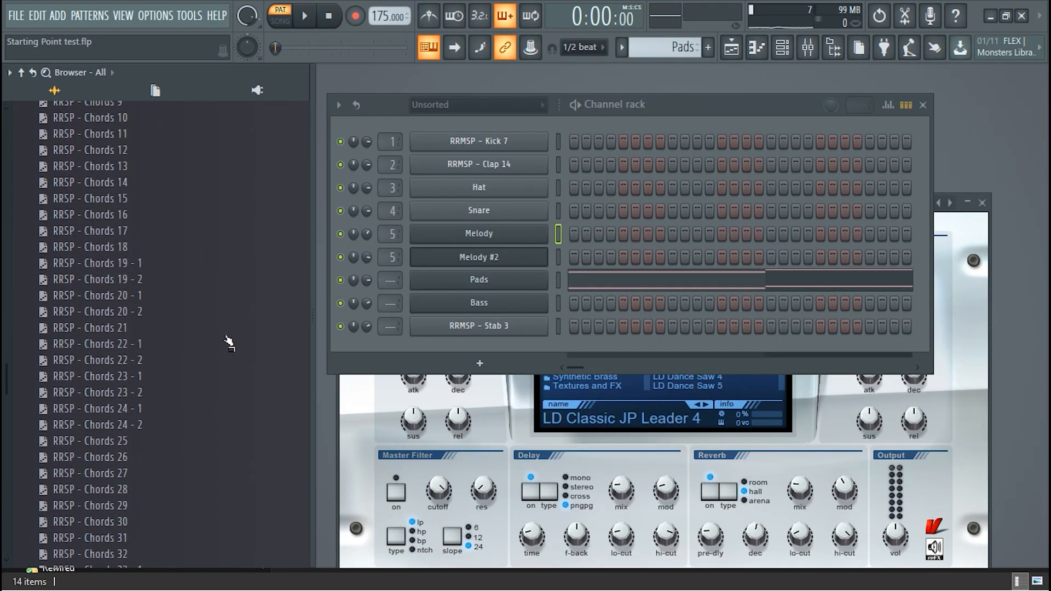
Load RRSP - Chords 28 and then RRSP - Chords 36 onto the Pads channel, auditioning each progression
drag(132, 374, 511, 283)
key(space)
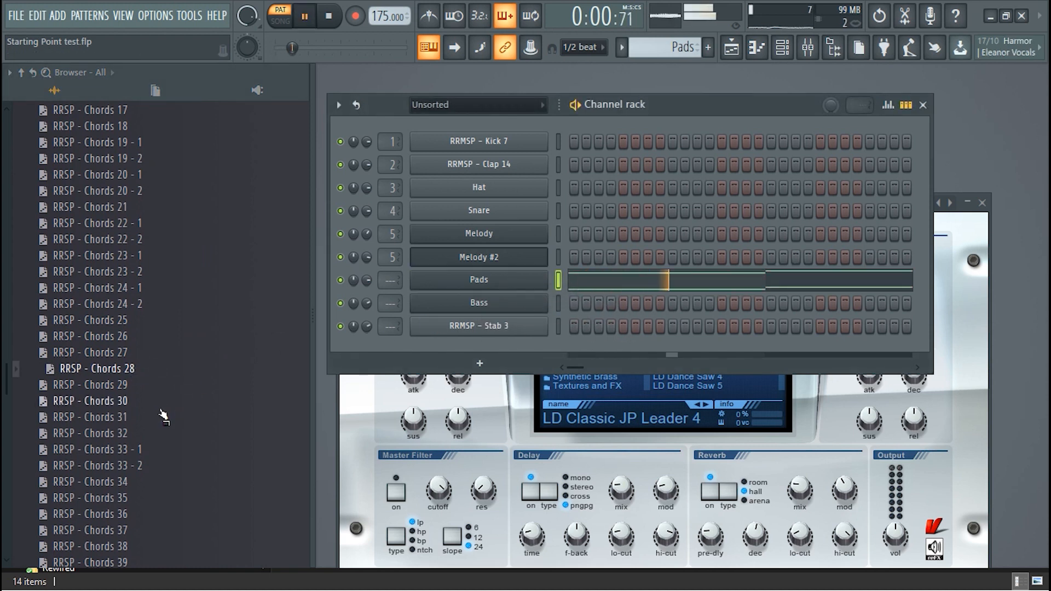
scroll(267, 438, down, 5)
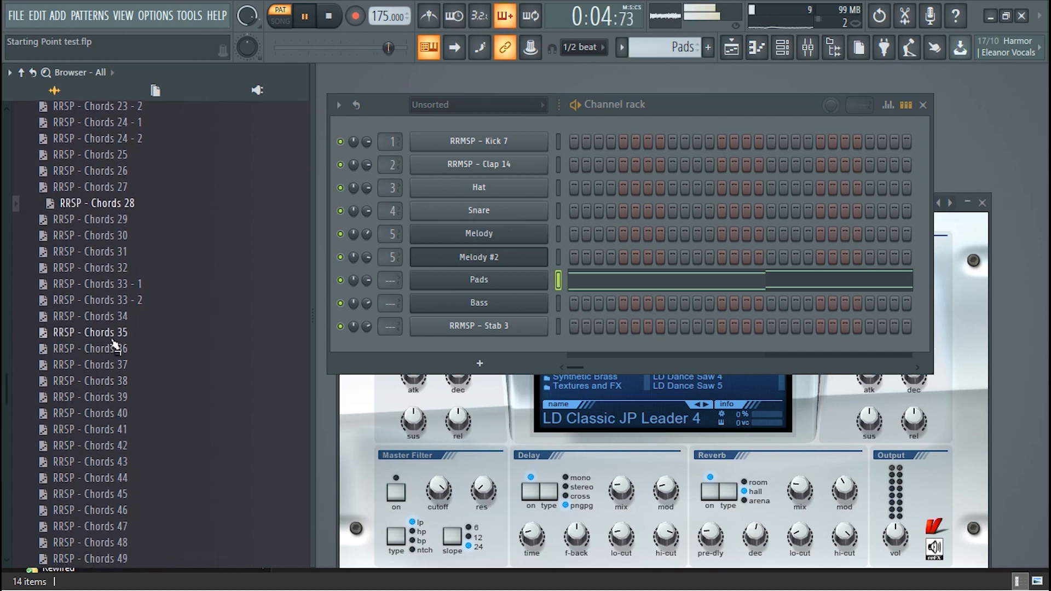
drag(112, 351, 495, 285)
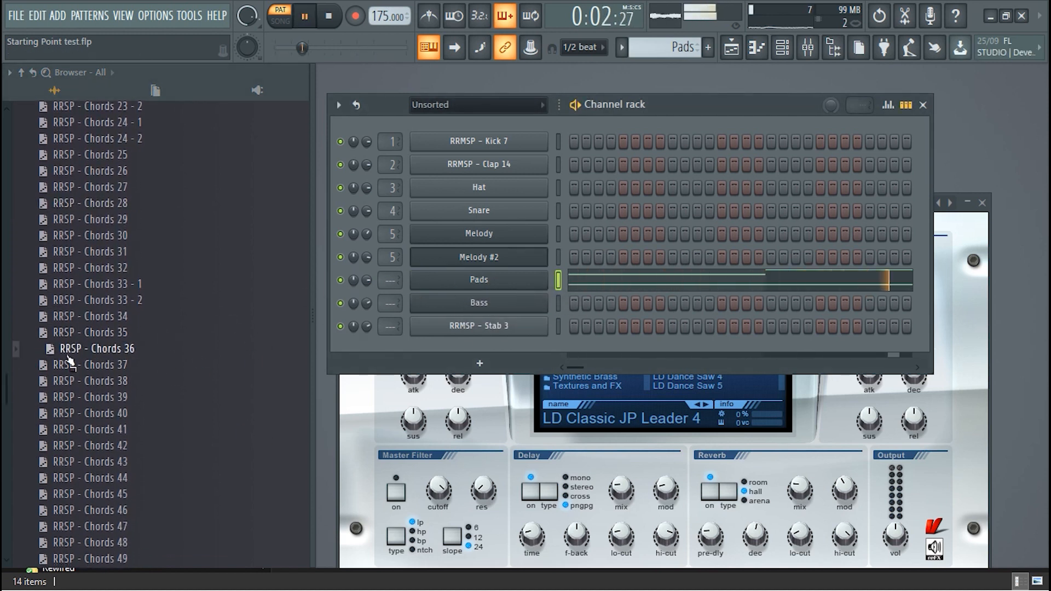
Try RRSP - Chords 42 and then RRSP - Chords 48 on the Pads channel, playing each one
scroll(3, 387, down, 3)
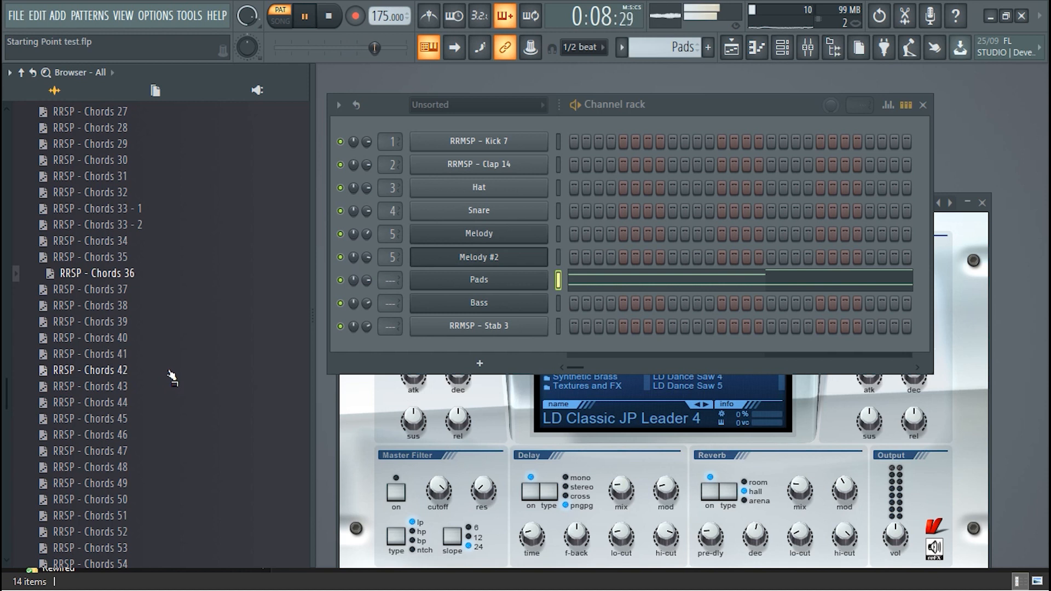
drag(131, 375, 497, 291)
key(space)
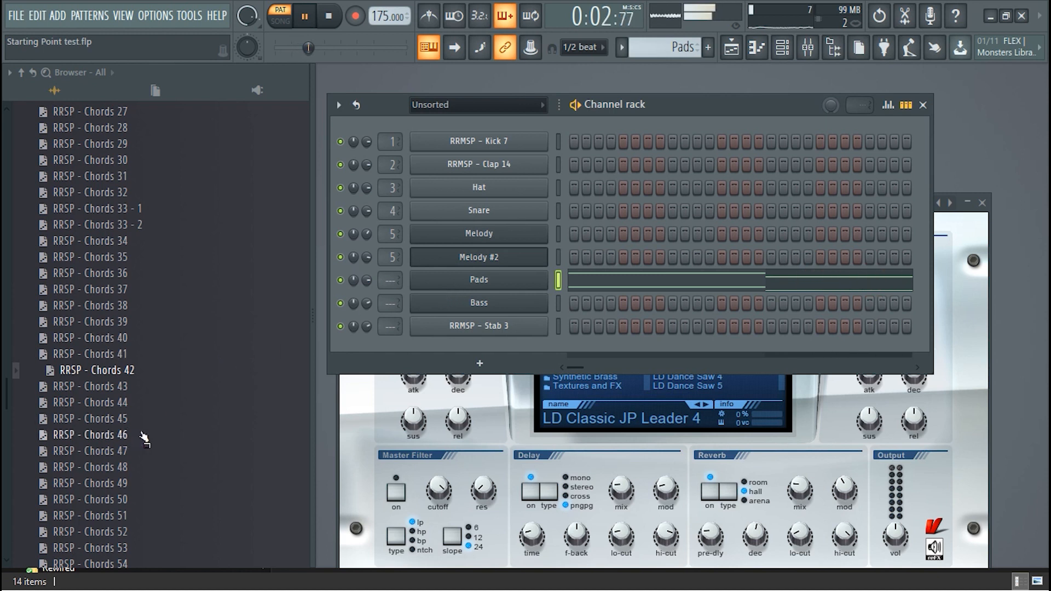
key(space)
drag(127, 469, 487, 292)
key(space)
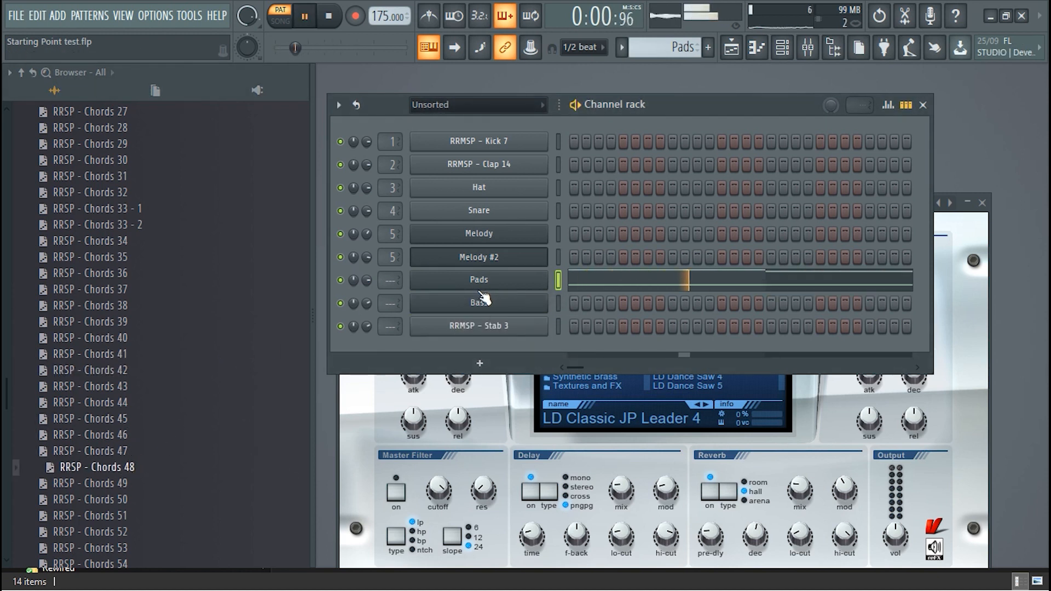
Replace the Pads channel's notes with RRSP - Chords 57 and play the pattern
scroll(4, 414, down, 3)
scroll(5, 414, down, 2)
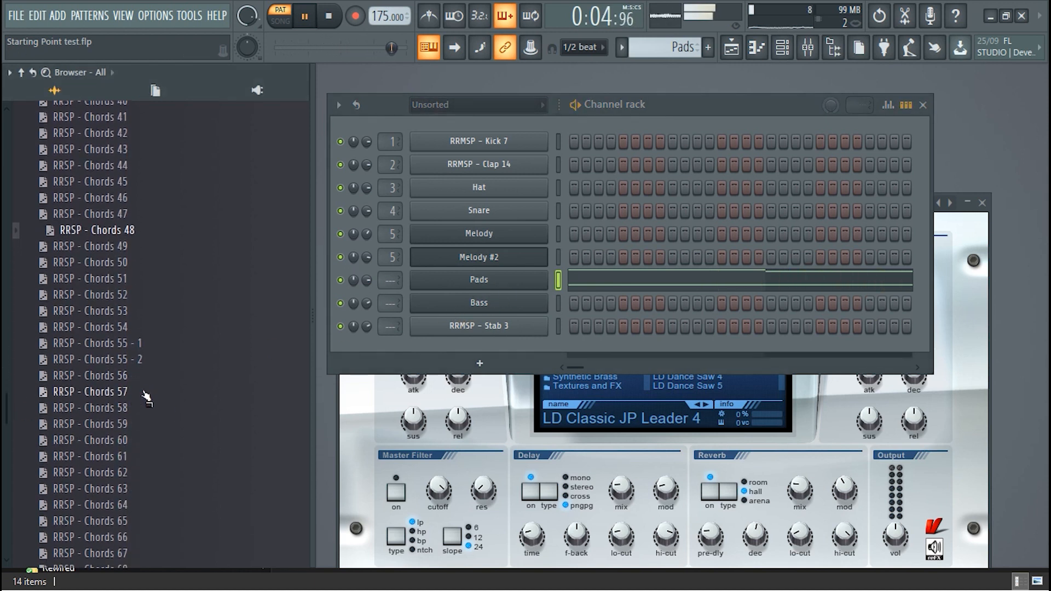
key(space)
drag(160, 391, 466, 286)
key(space)
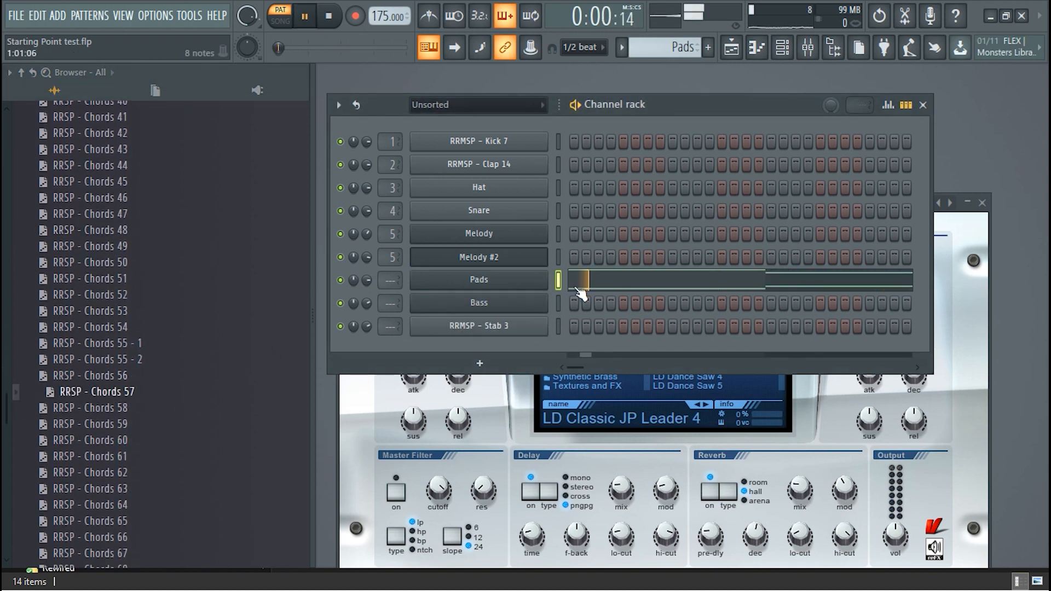
Examine the full note range of the Chords 57 progression in the Pads piano roll during playback
click(629, 288)
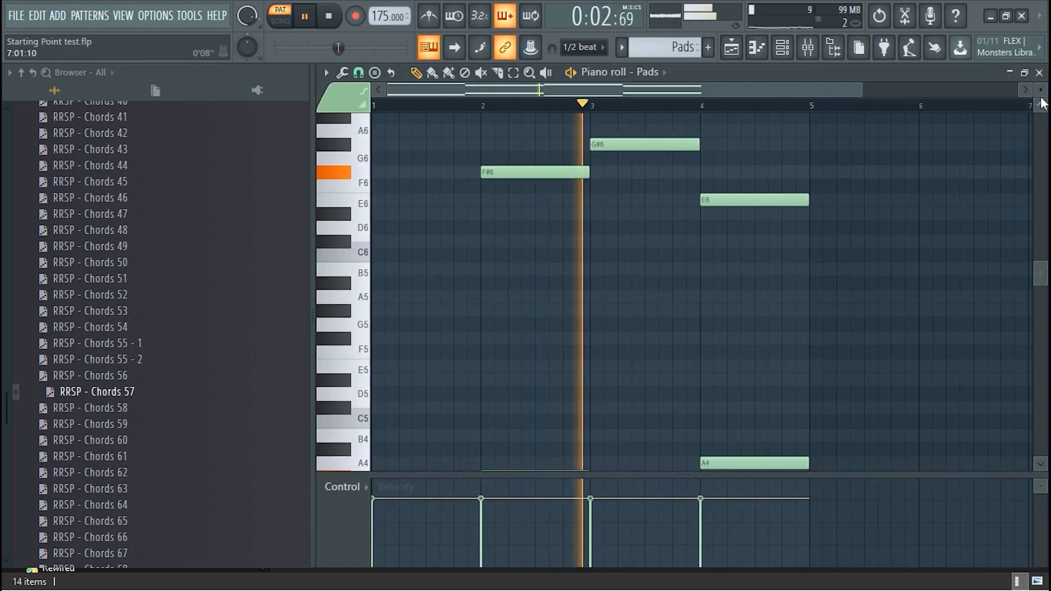
drag(1040, 90, 1040, 110)
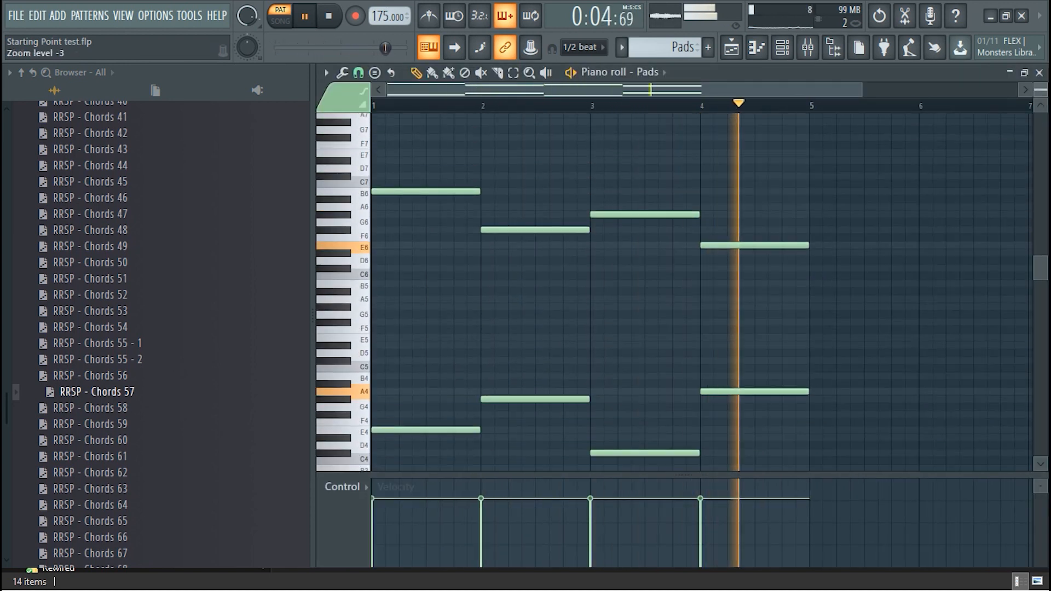
key(space)
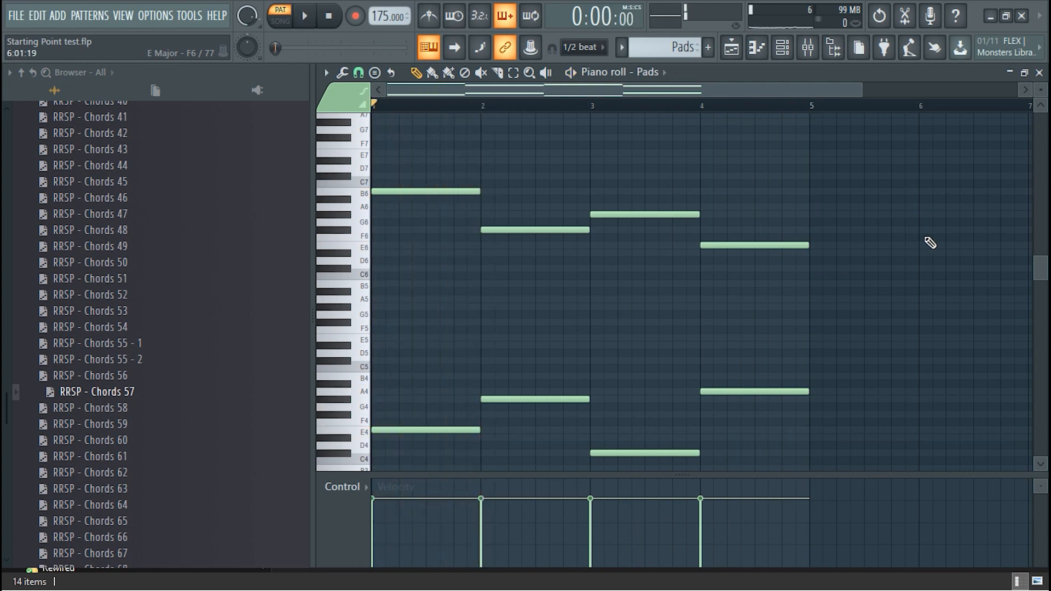
click(1039, 73)
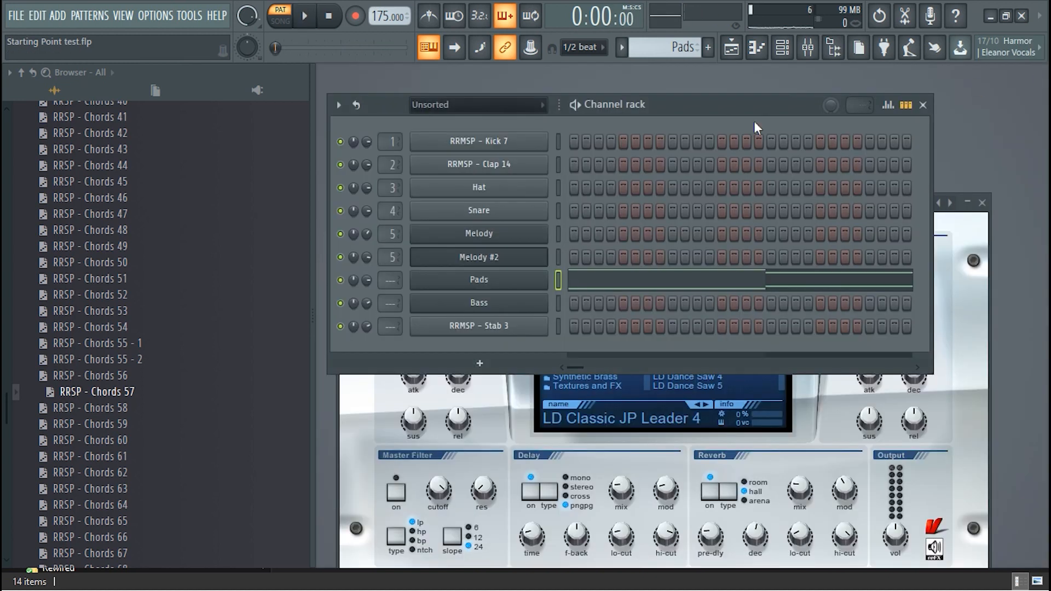
Load RRSP - Chords 63 onto the Pads channel and briefly preview it
mouse_move(6, 416)
mouse_down()
mouse_move(6, 400)
mouse_move(6, 424)
mouse_up()
drag(121, 393, 528, 292)
key(space)
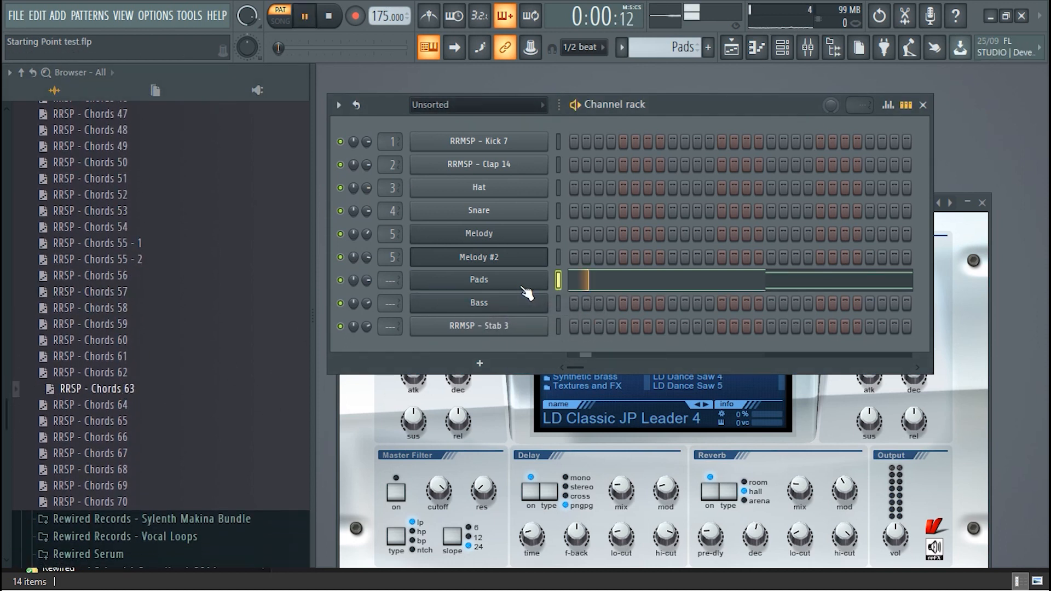
key(space)
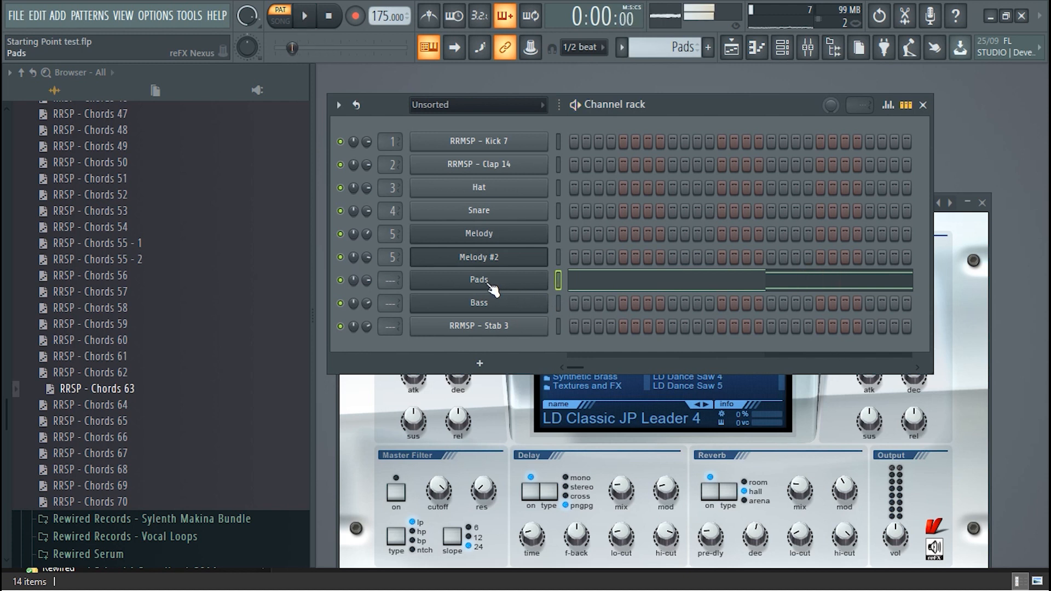
Open the Pads channel's Nexus synth and load the PD Airwave TranceSaws 1 preset from the Epic Pads category
click(489, 285)
drag(806, 288, 736, 238)
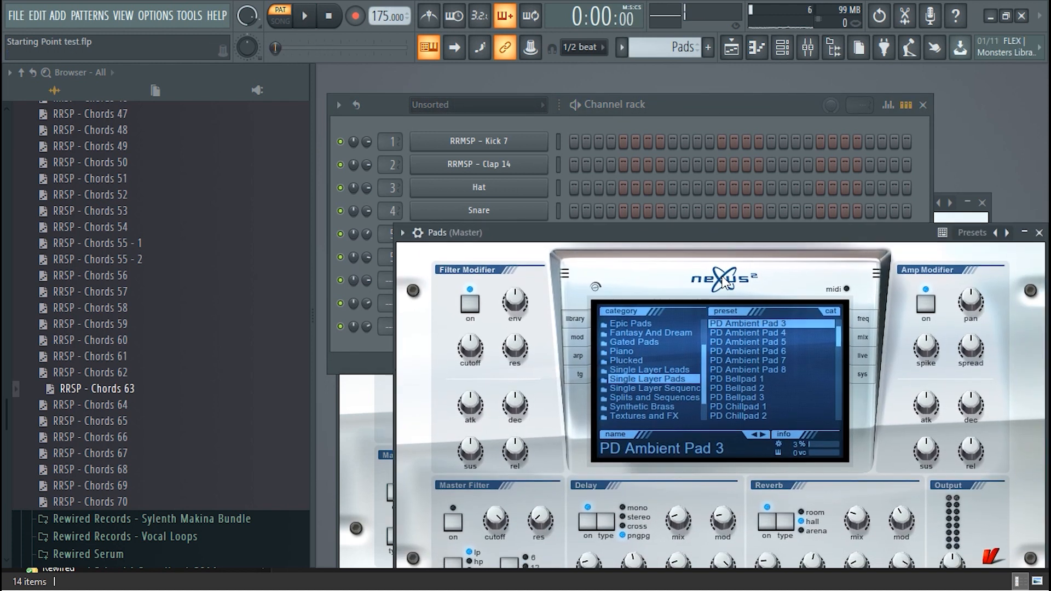
click(668, 340)
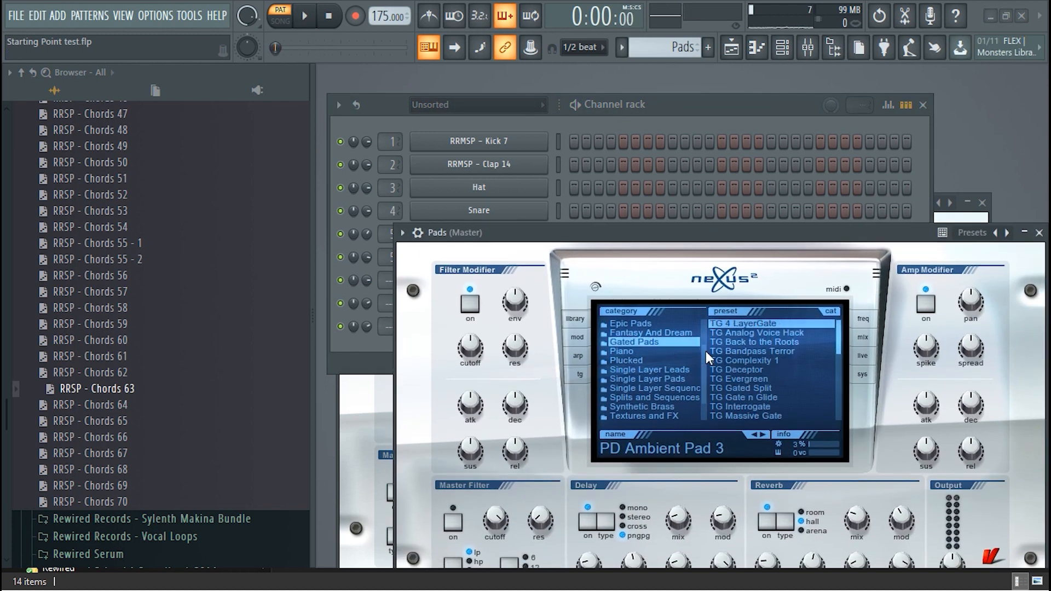
click(637, 321)
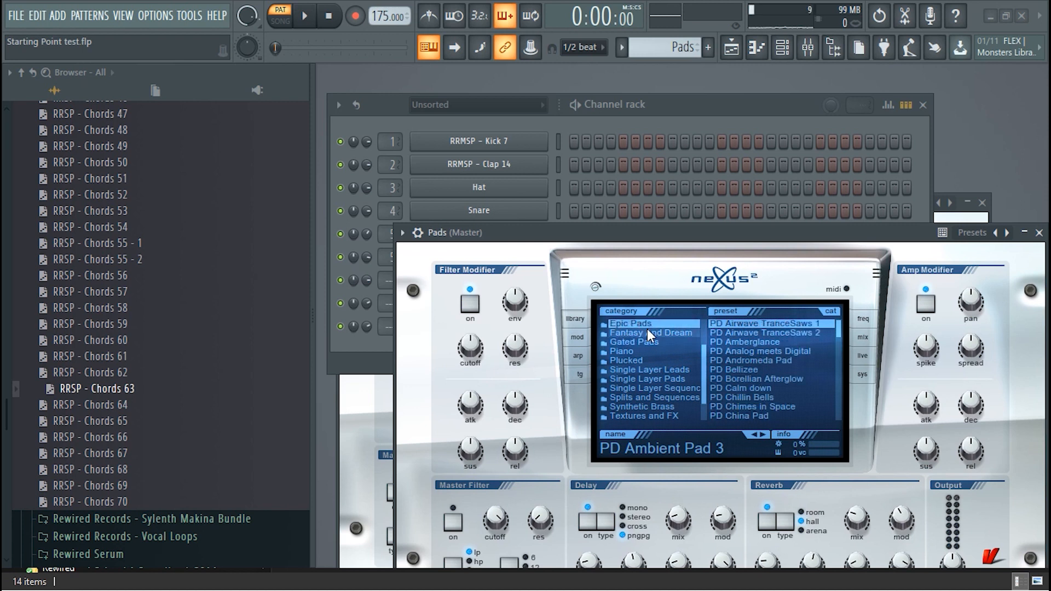
click(782, 321)
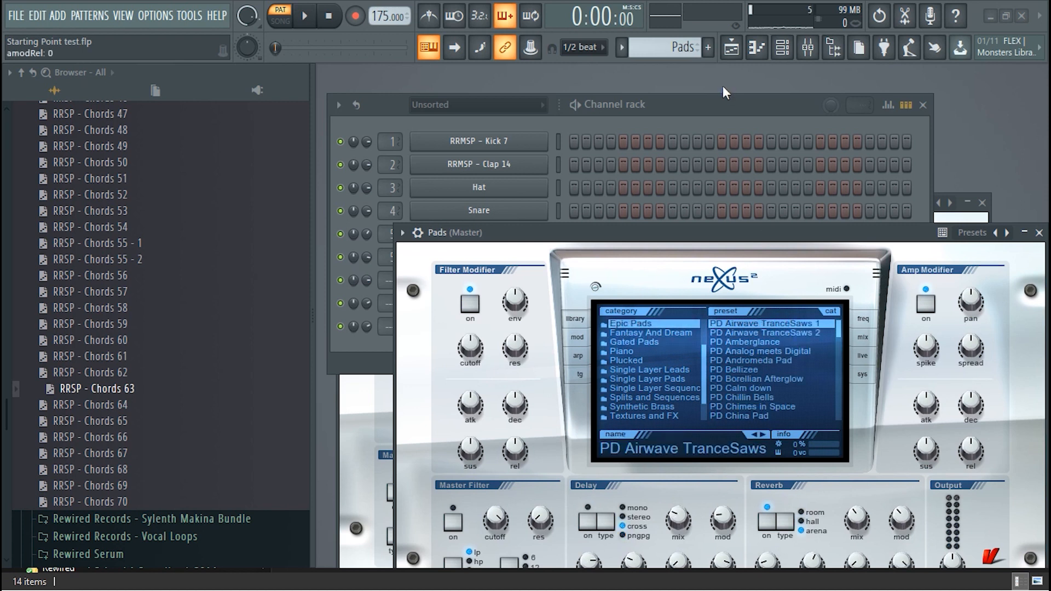
Play Chords 63 with the new pad sound and inspect its notes in the piano roll
click(753, 116)
key(space)
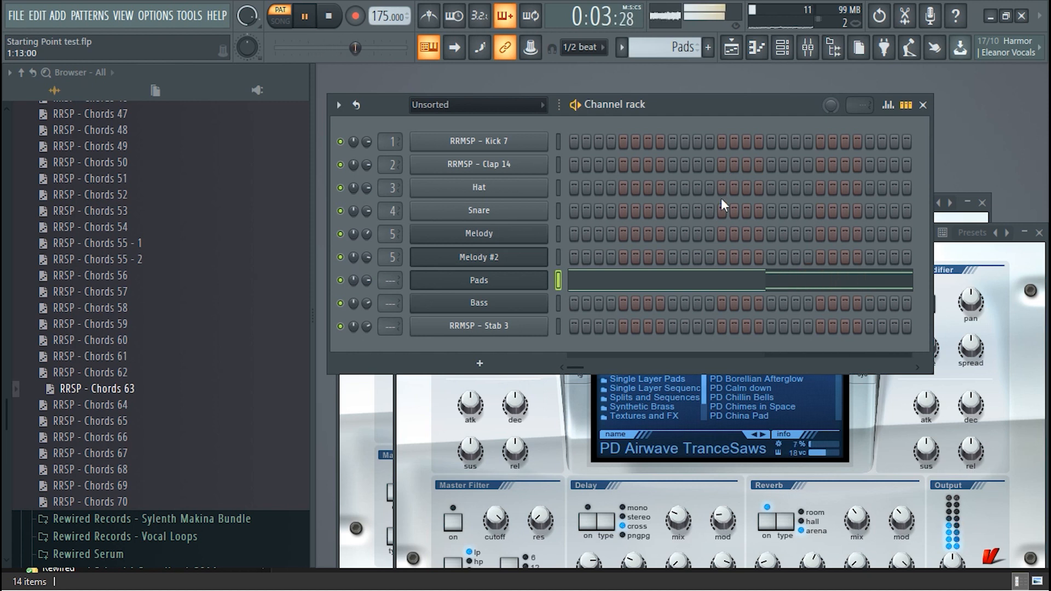
click(669, 283)
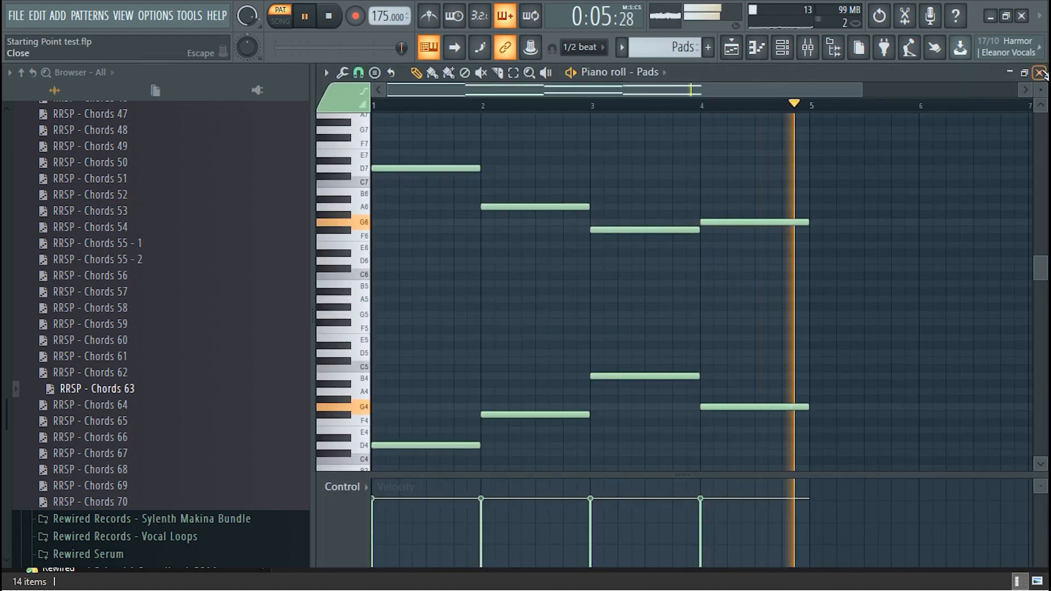
click(1039, 73)
key(space)
Replace the Pads channel's notes with RRSP - Chords 66 and preview the progression
drag(137, 438, 488, 283)
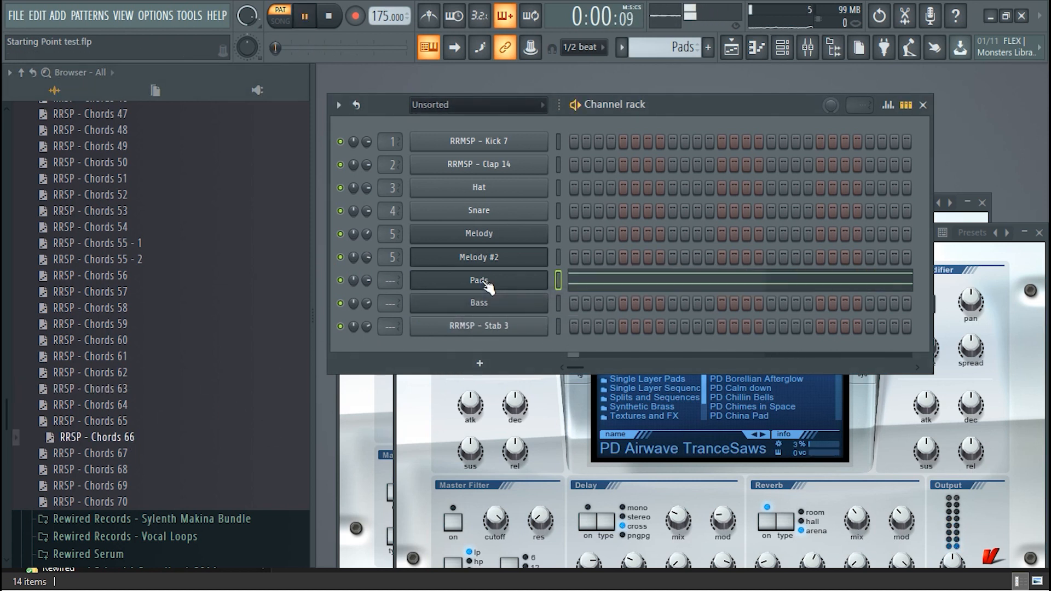
key(space)
drag(7, 416, 8, 387)
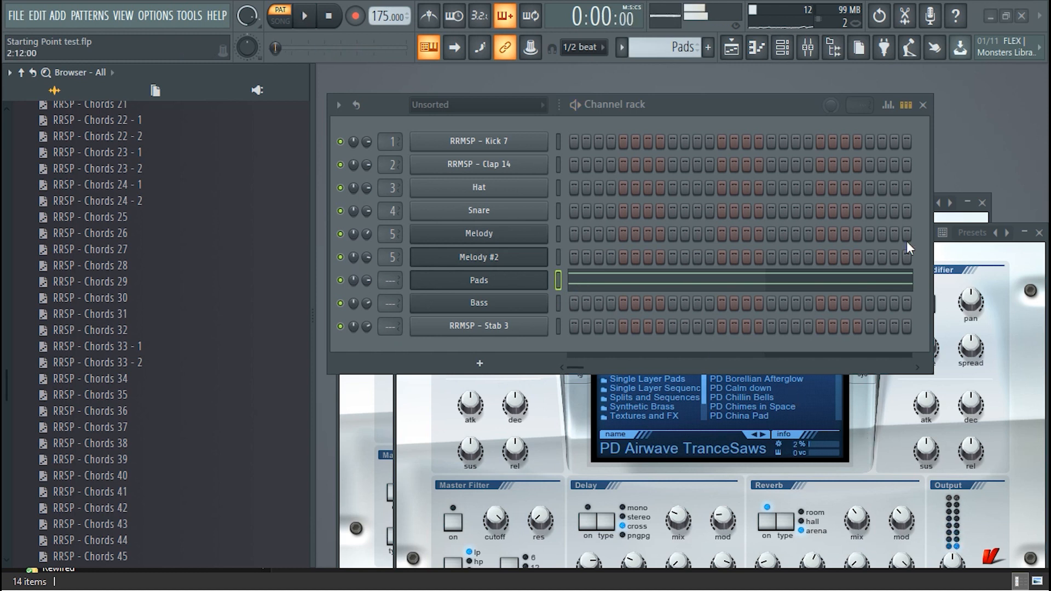
Close the channel rack and load the PD Borellian Afterglow preset in the Pads channel's Nexus synth
click(923, 105)
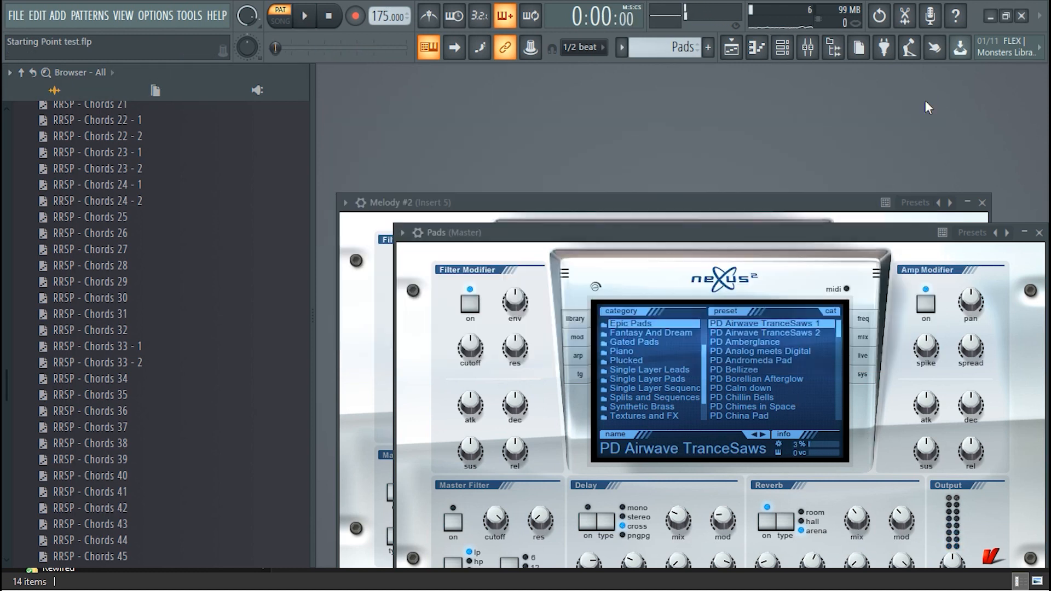
click(760, 379)
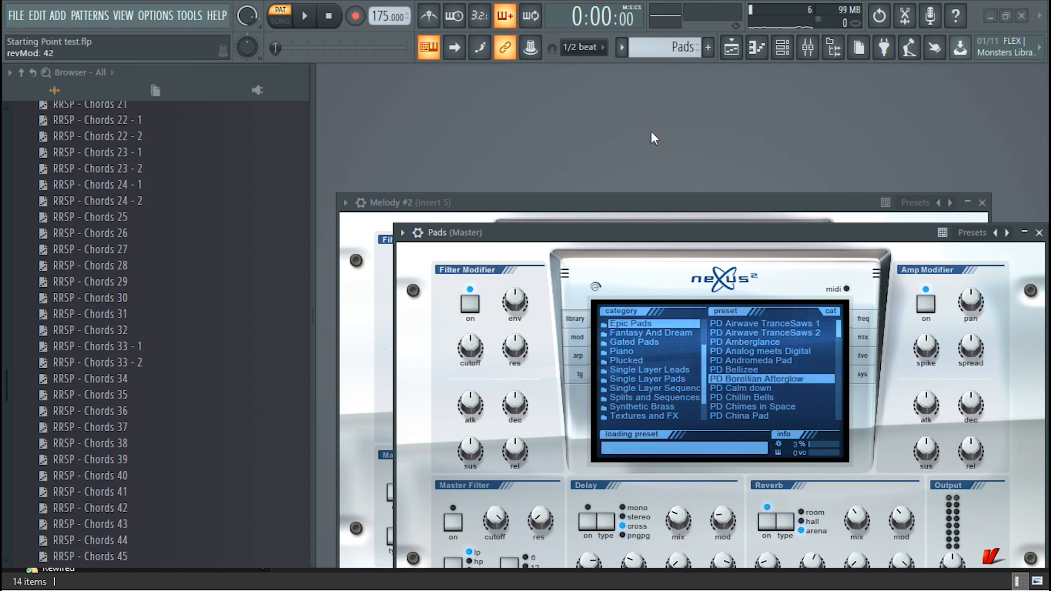
Play the Pads pattern with the new pad sound, close the open channel windows and reopen the channel rack
click(983, 203)
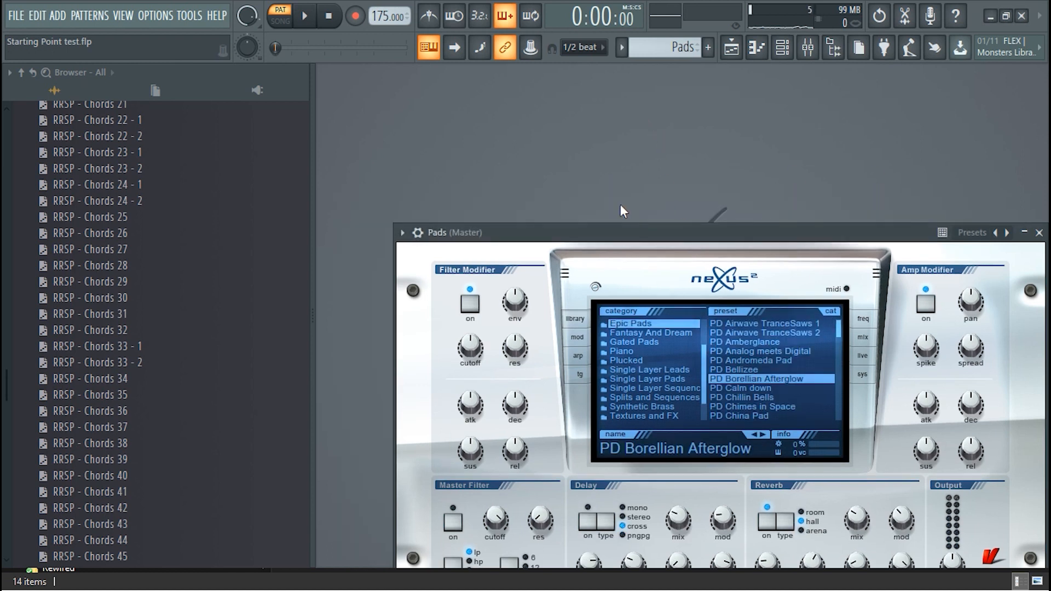
key(space)
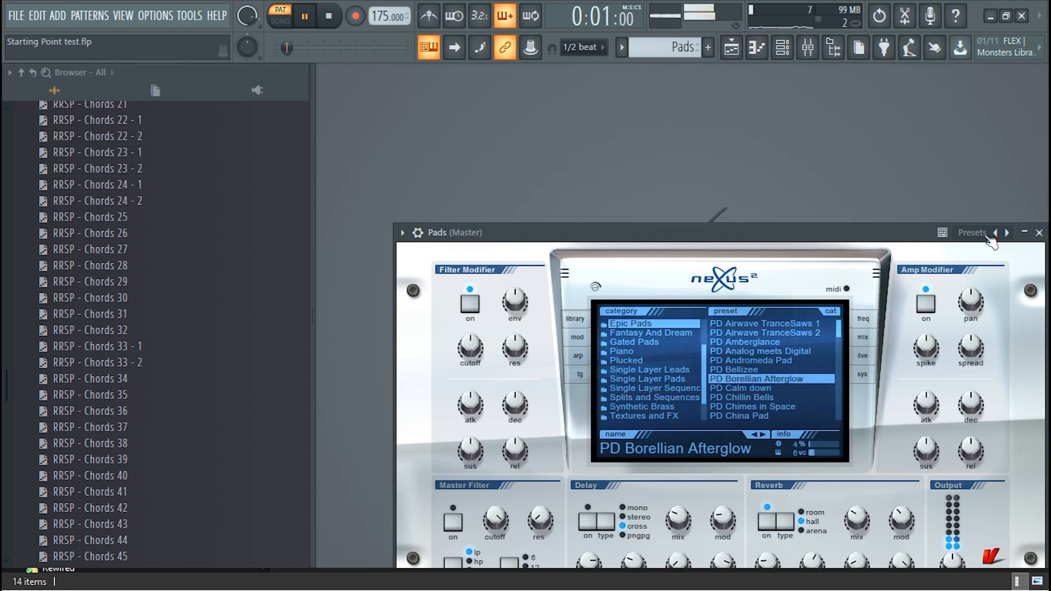
click(1038, 234)
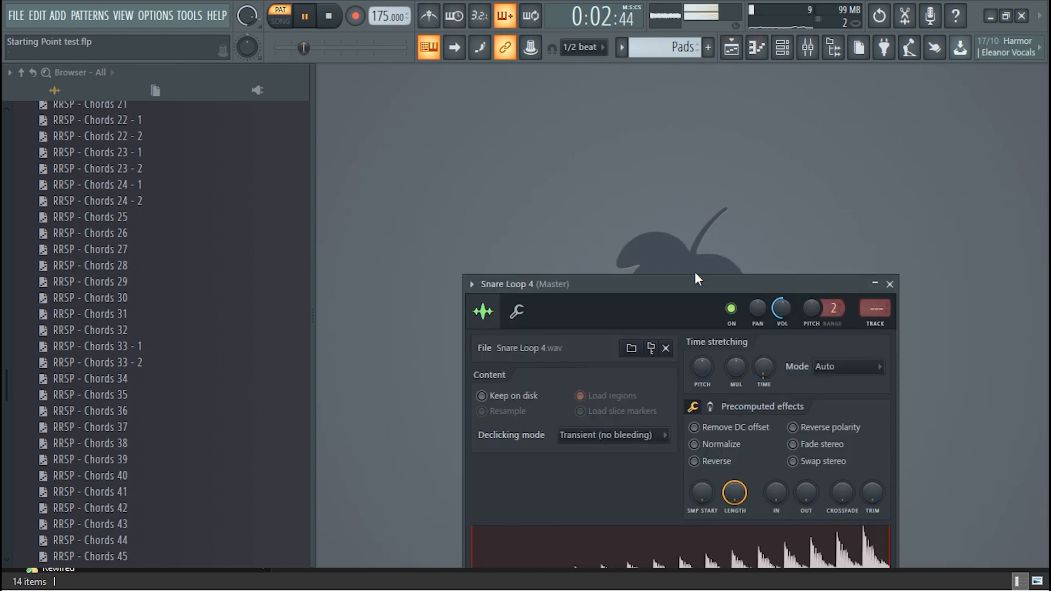
click(889, 284)
click(781, 55)
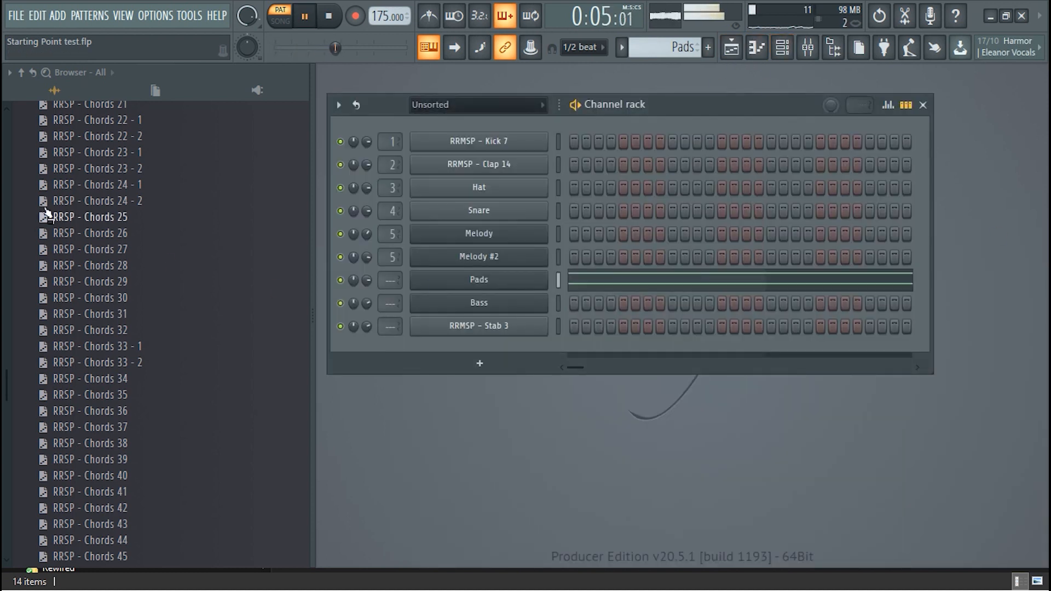
Preview RRSP - Chords 69 on the Pads channel and replace it with the RRSP - Chords 13 progression
scroll(5, 387, down, 10)
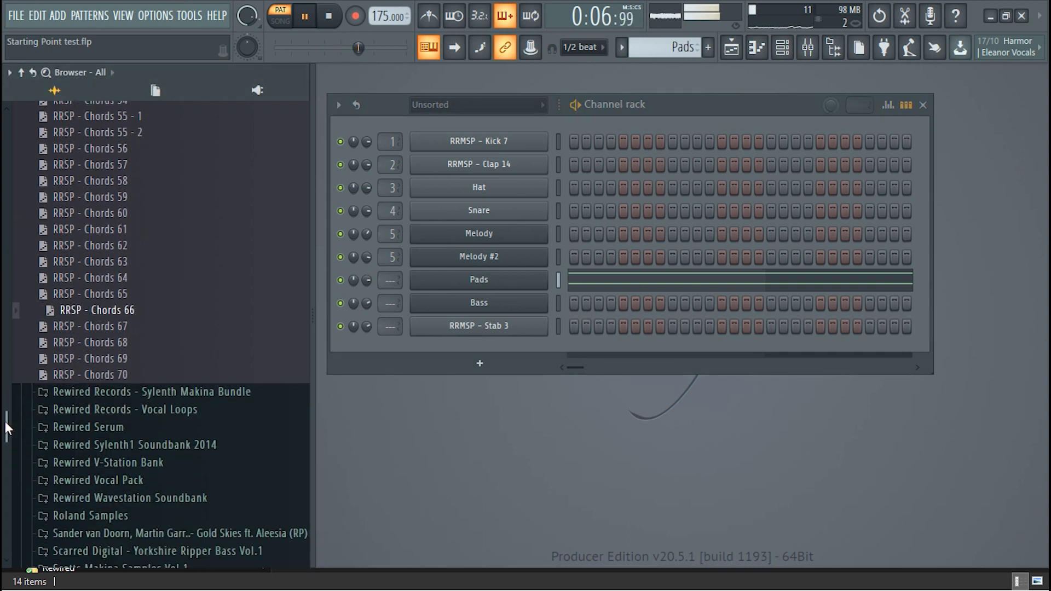
drag(110, 287, 499, 283)
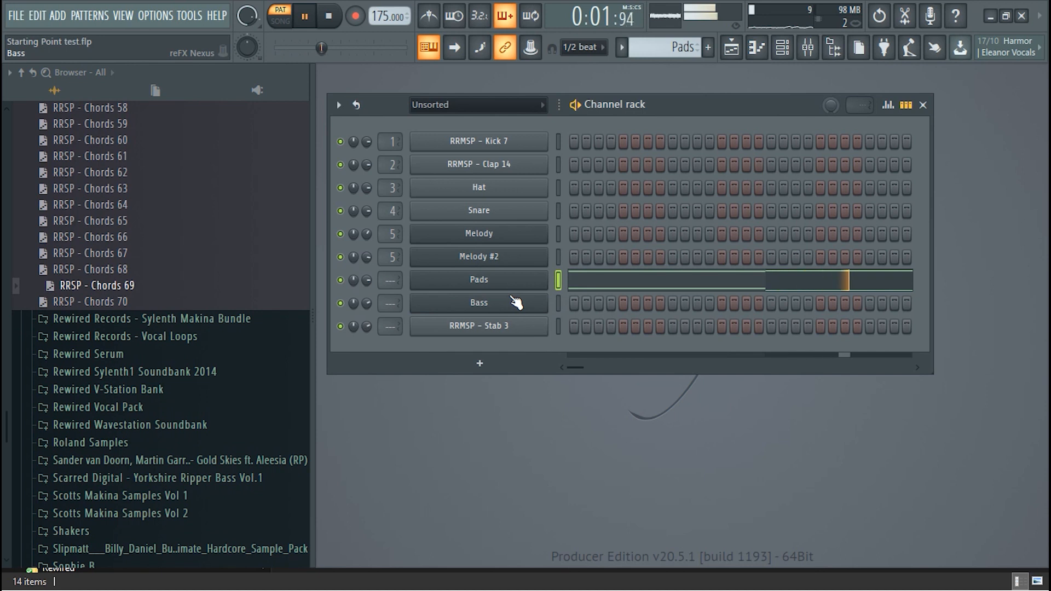
drag(4, 440, 9, 379)
drag(87, 179, 490, 280)
key(space)
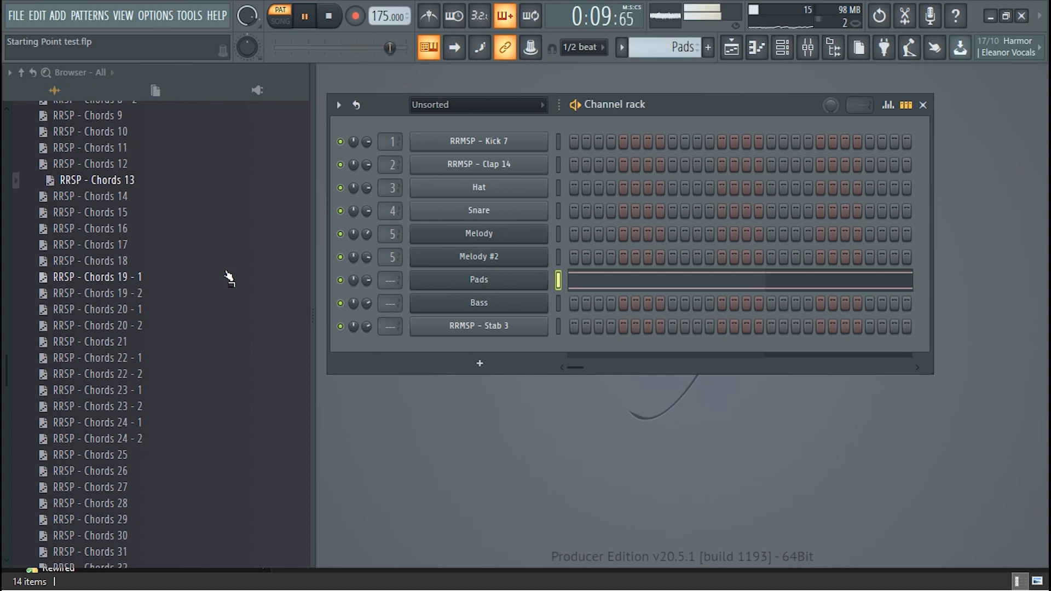
Load RRSP - Basic Melody 13 into the Melody channel and set its Nexus sound to PN Arena Ambience from the Piano category
drag(3, 378, 6, 319)
drag(131, 375, 462, 234)
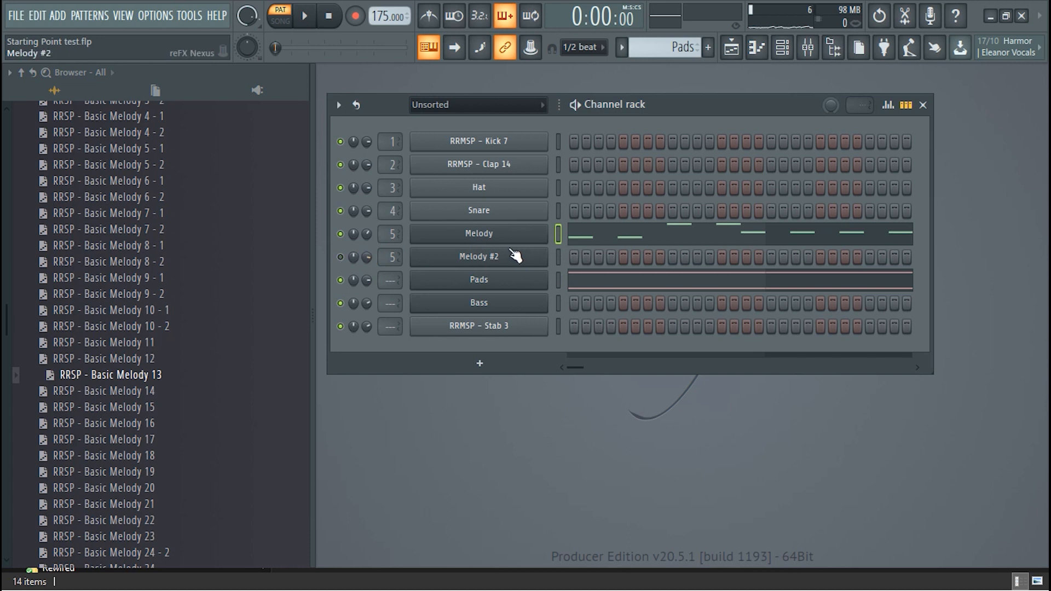
click(482, 235)
click(560, 300)
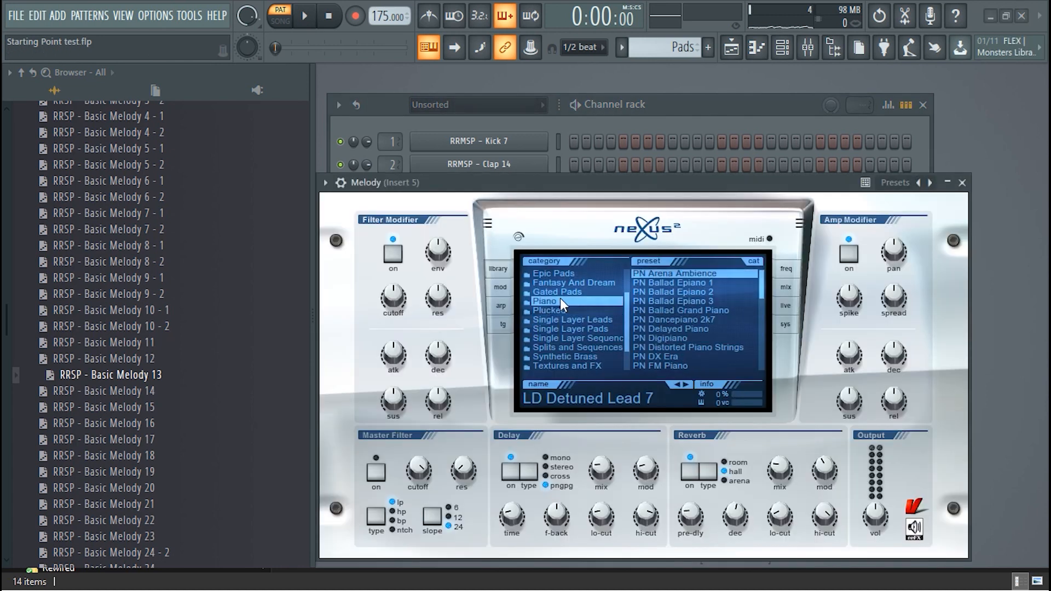
click(706, 272)
Mute the Pads channel and preview the melody with the piano sound on its own
click(717, 114)
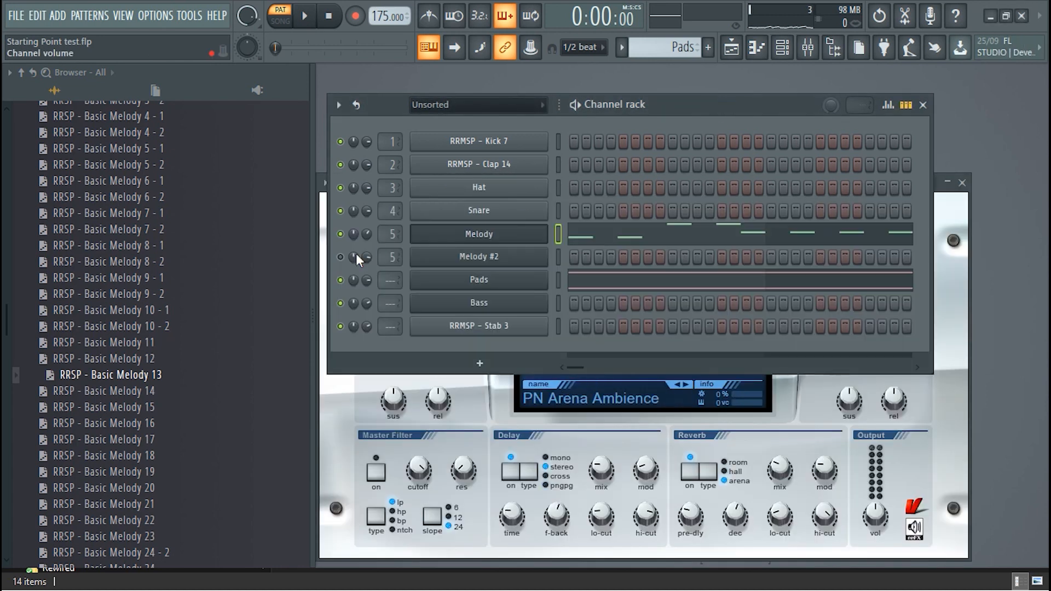
click(341, 280)
key(space)
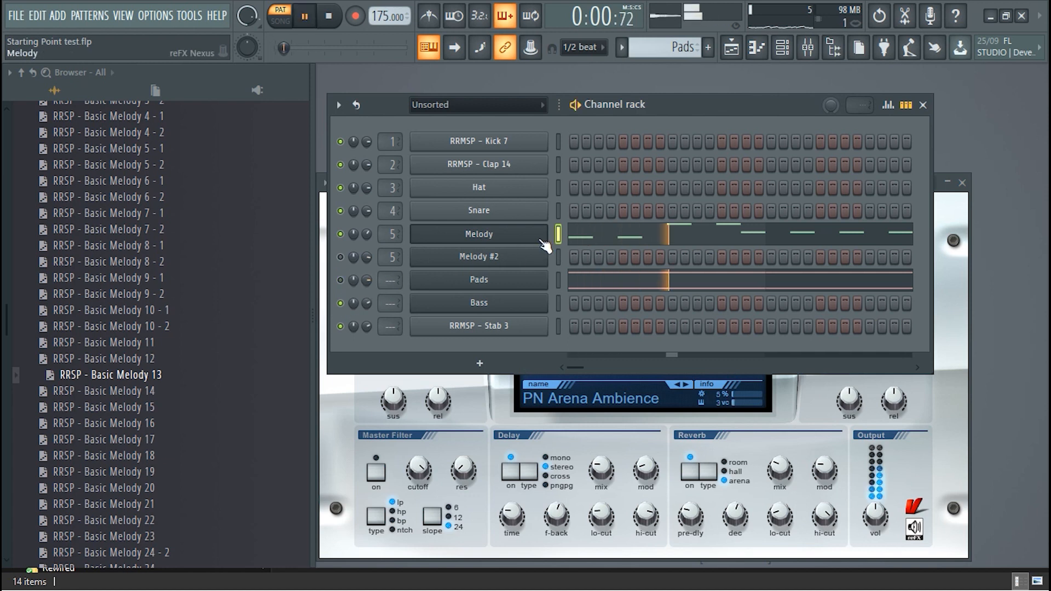
key(space)
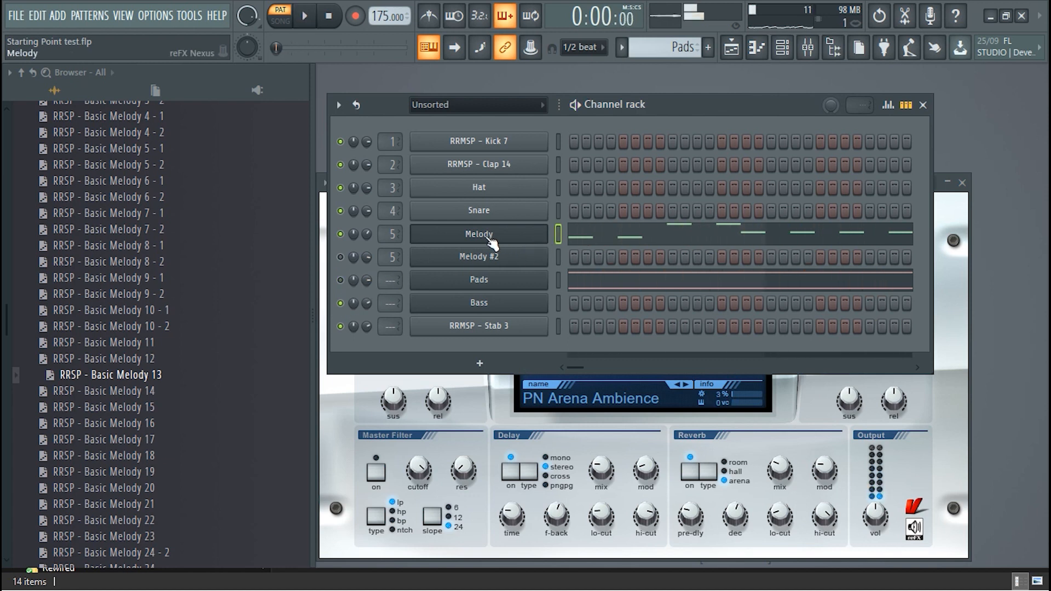
Transpose the Melody channel's notes down one octave in the piano roll and preview them
right_click(521, 239)
click(580, 245)
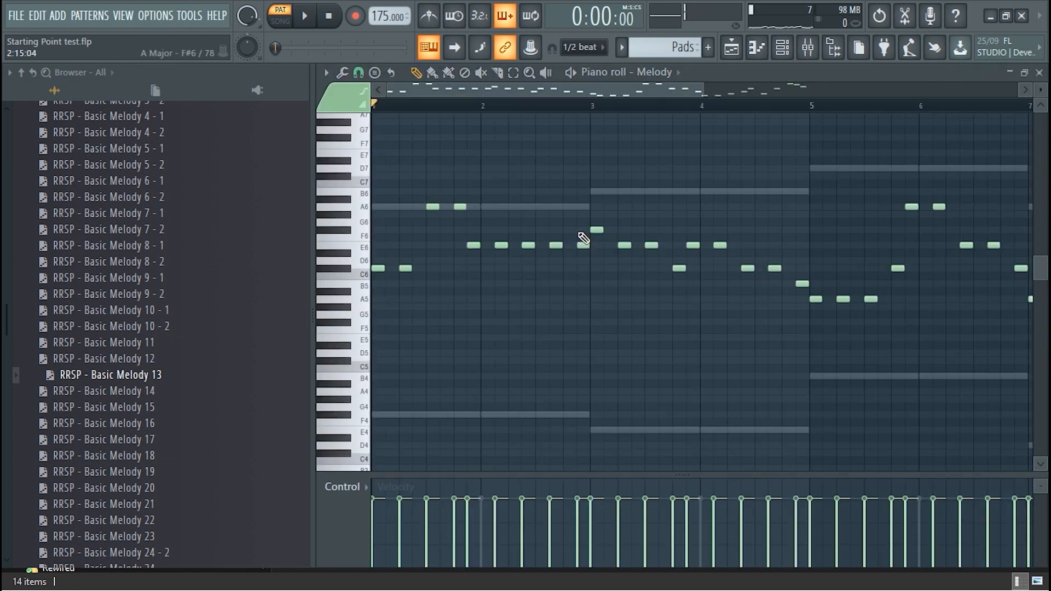
key(space)
key(space)
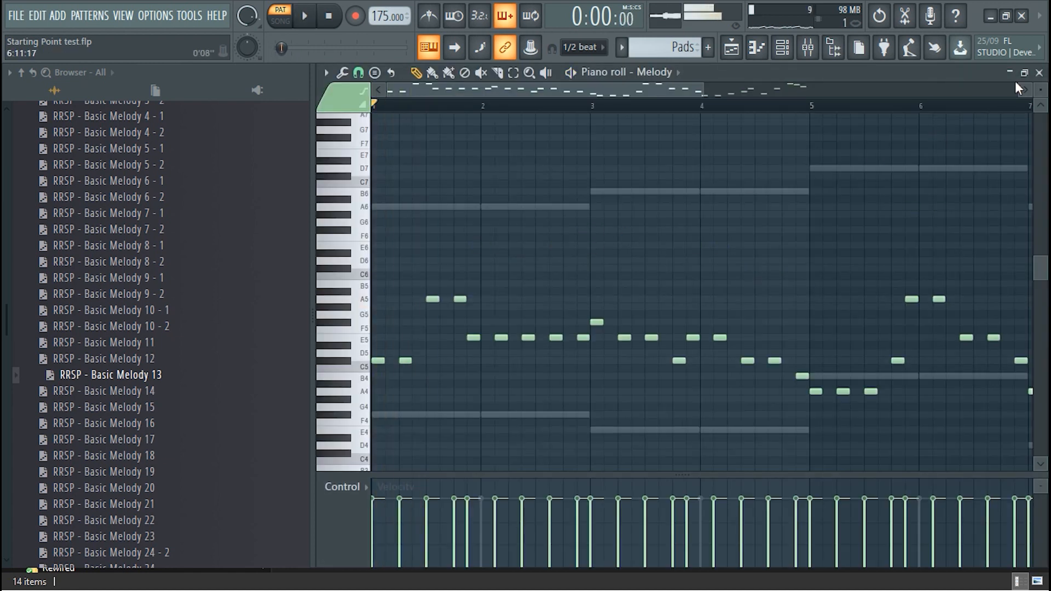
click(1039, 73)
Unmute the Pads channel, play the melody together with the chords and inspect the melody's notes in the piano roll
click(340, 280)
key(space)
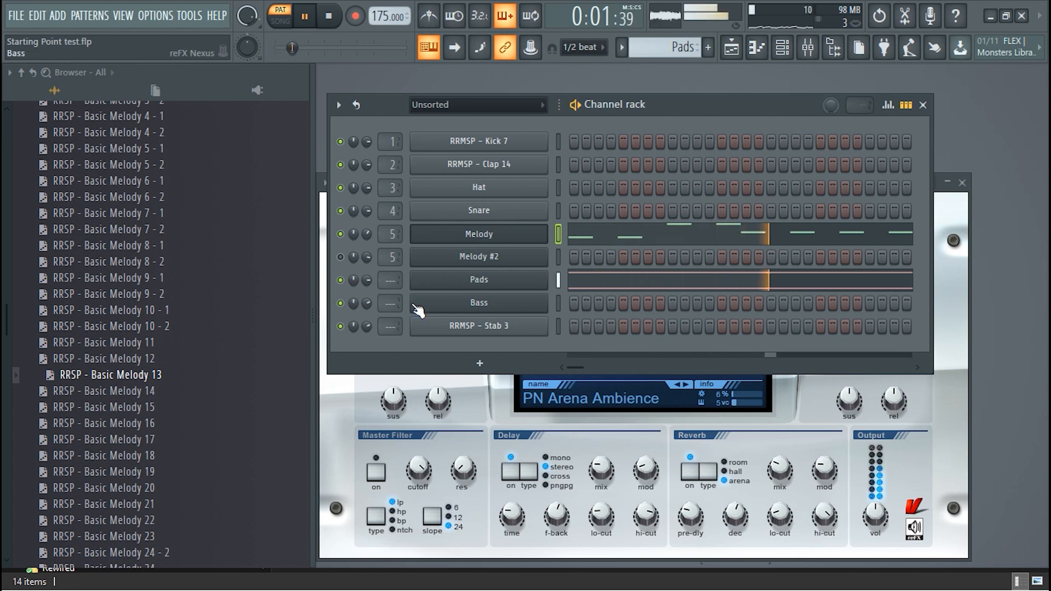
click(962, 182)
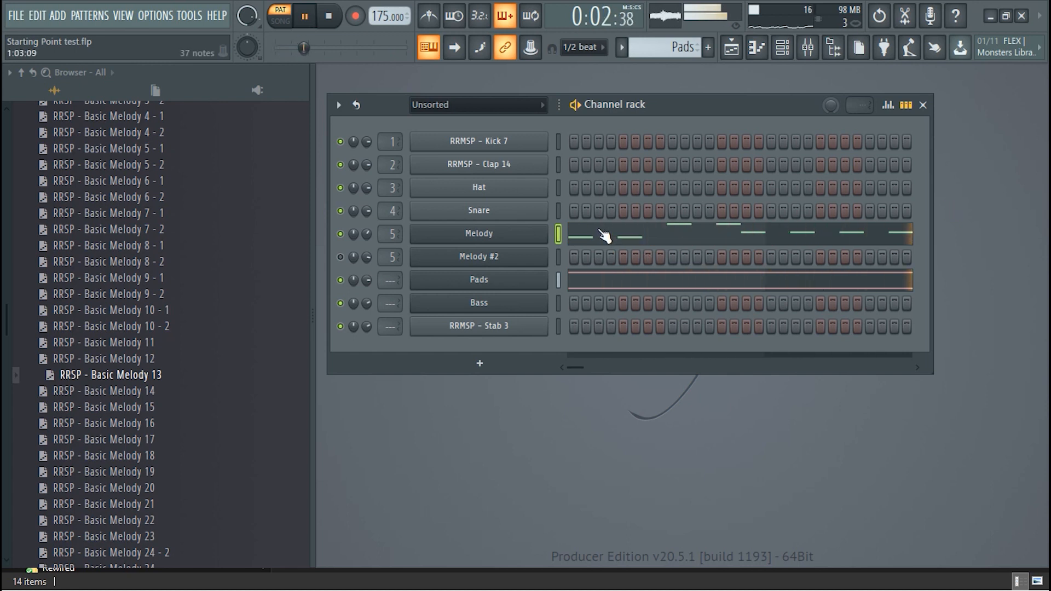
key(space)
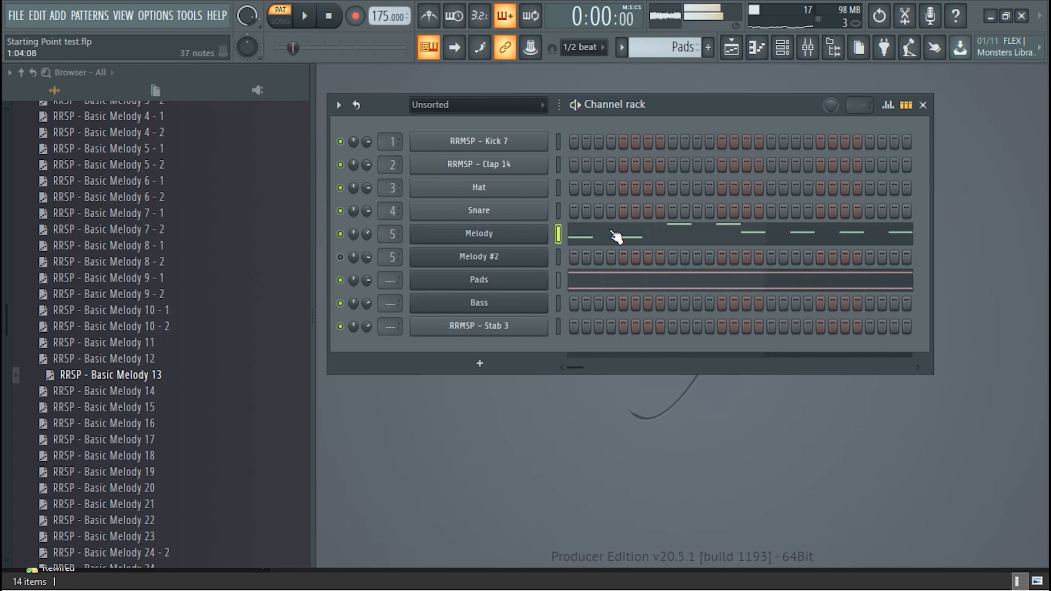
click(616, 235)
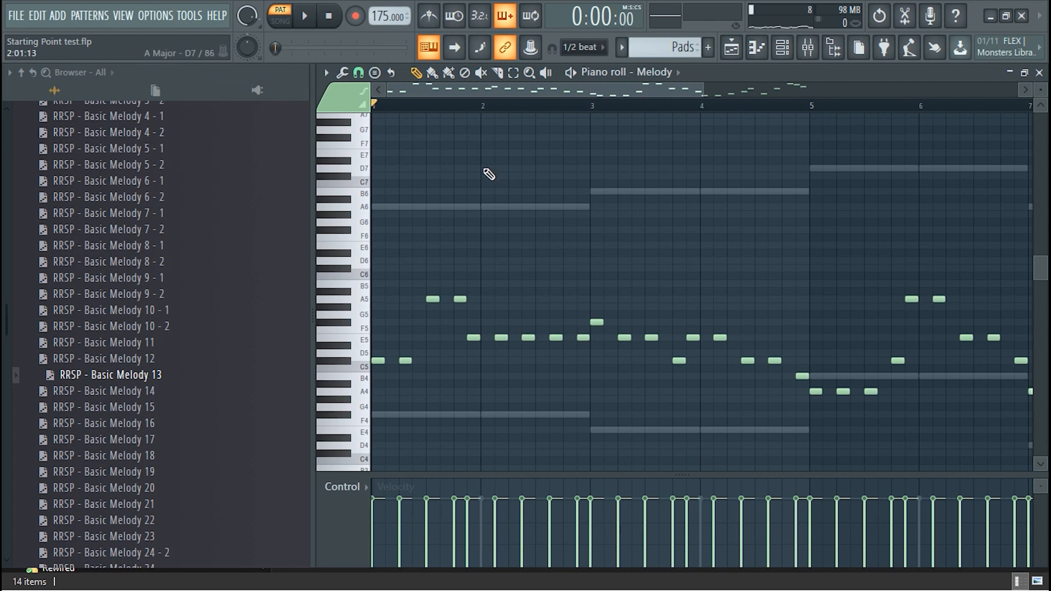
click(1039, 72)
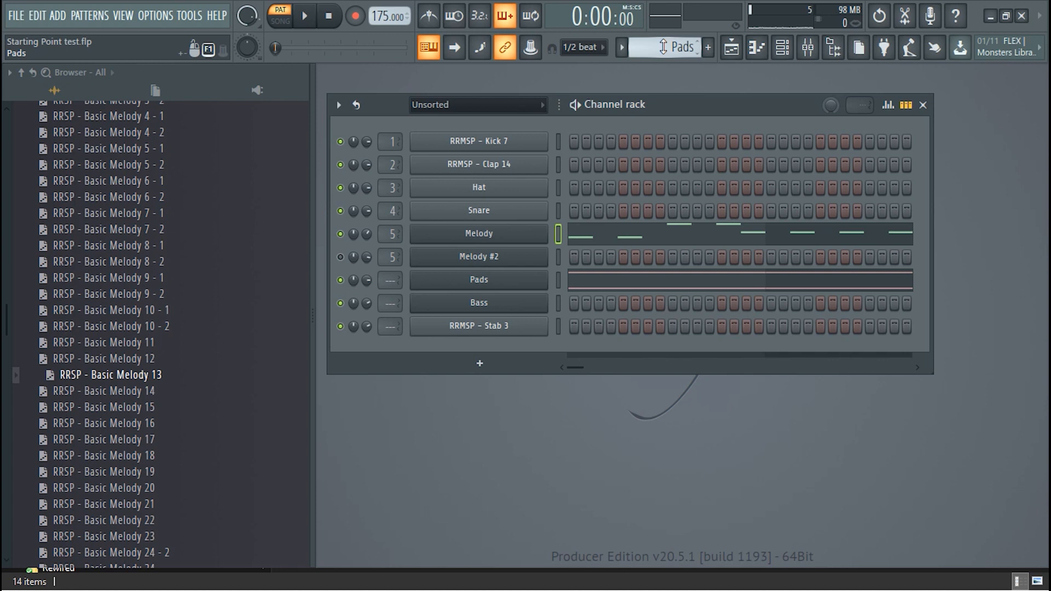
In the empty Pattern 7, import RRSP - Basic Melody 19 into a new Sampler channel and replace it with RRSP - Basic Melody 26
scroll(664, 47, down, 4)
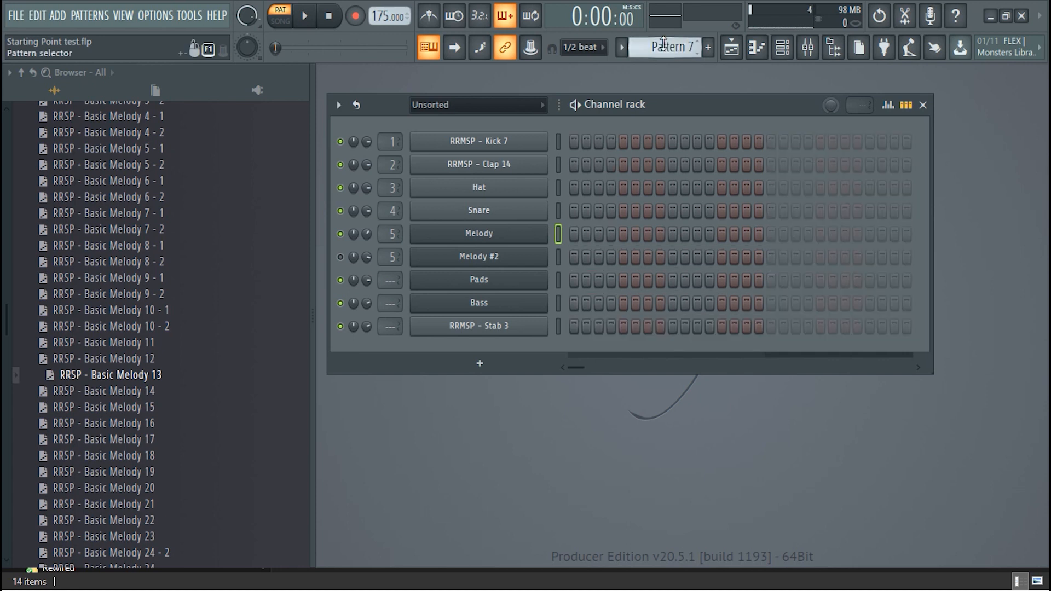
drag(145, 471, 482, 350)
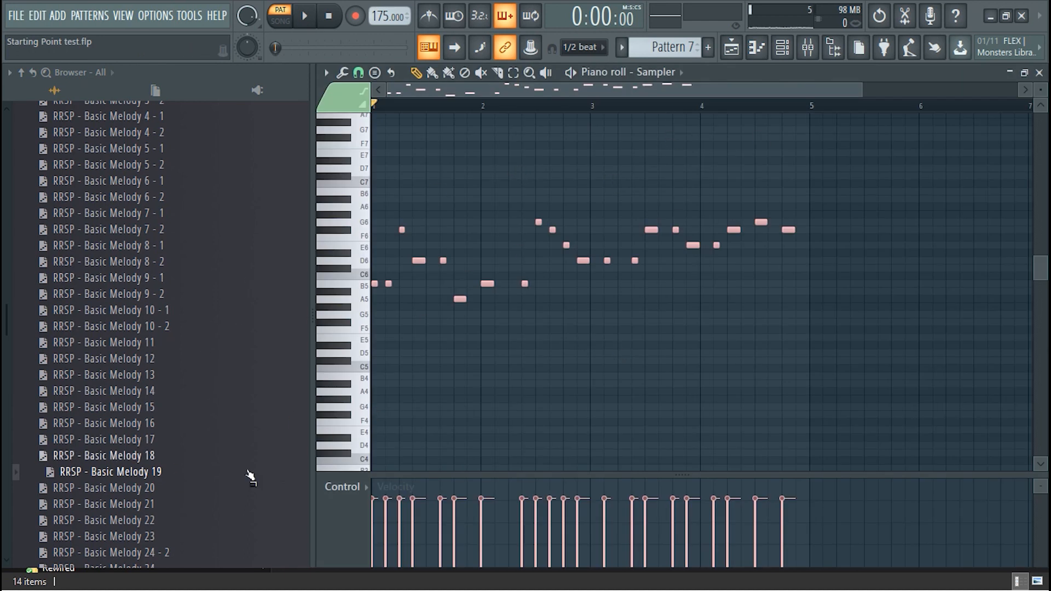
scroll(172, 438, down, 6)
drag(146, 310, 482, 289)
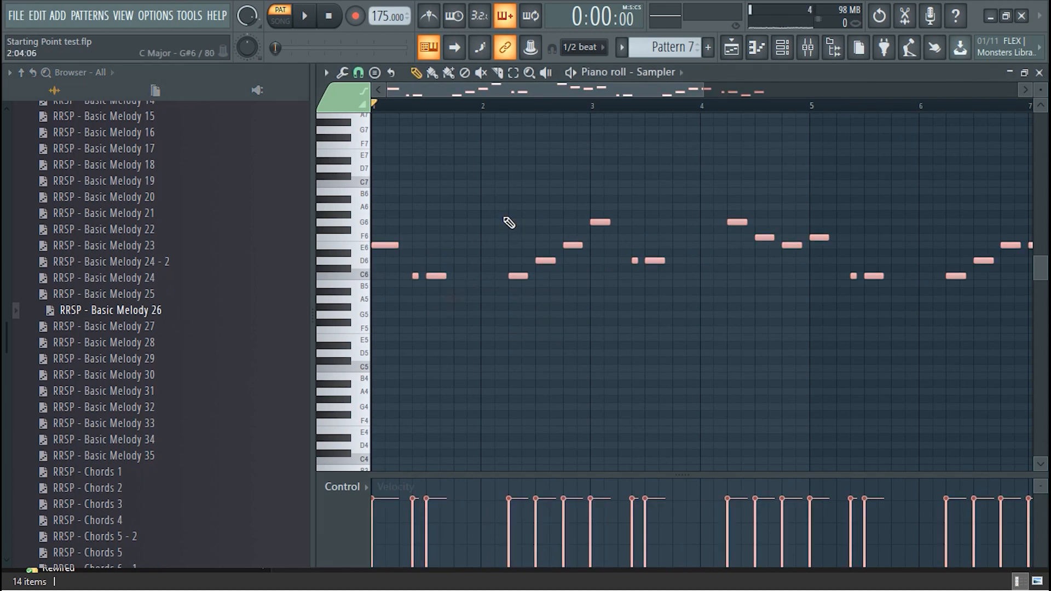
Transpose the Sampler channel's Basic Melody 26 notes down three semitones to A and close the piano roll
key(shift+Up)
key(shift+Down)
key(shift+Down)
key(shift+Down)
key(shift+Down)
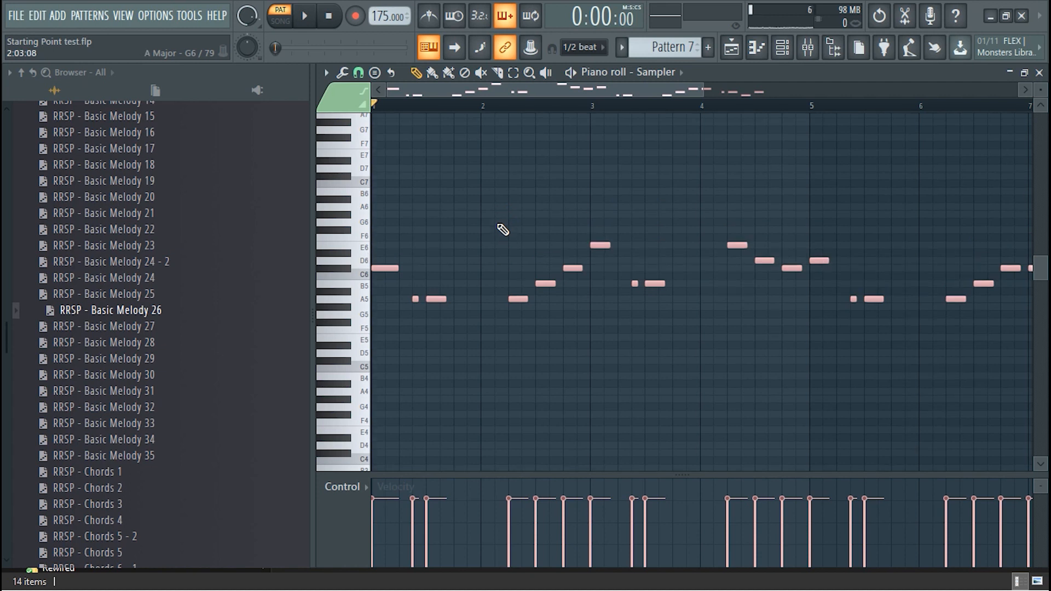
click(1039, 72)
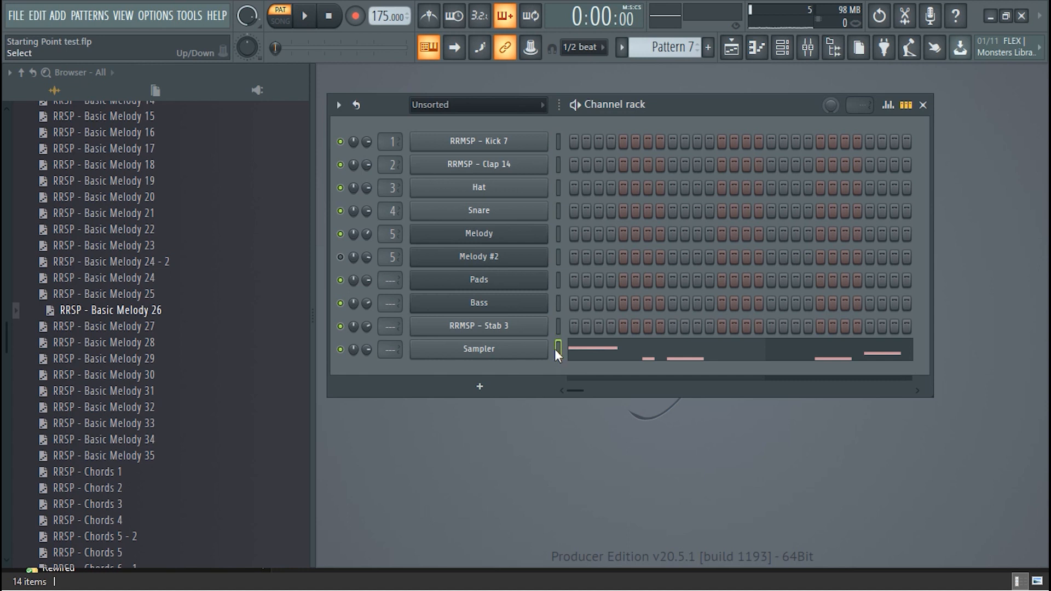
Move the transposed notes from Pattern 7's Sampler channel to the Melody channel in the Pads pattern, replacing its notes, and start playback
key(ctrl+x)
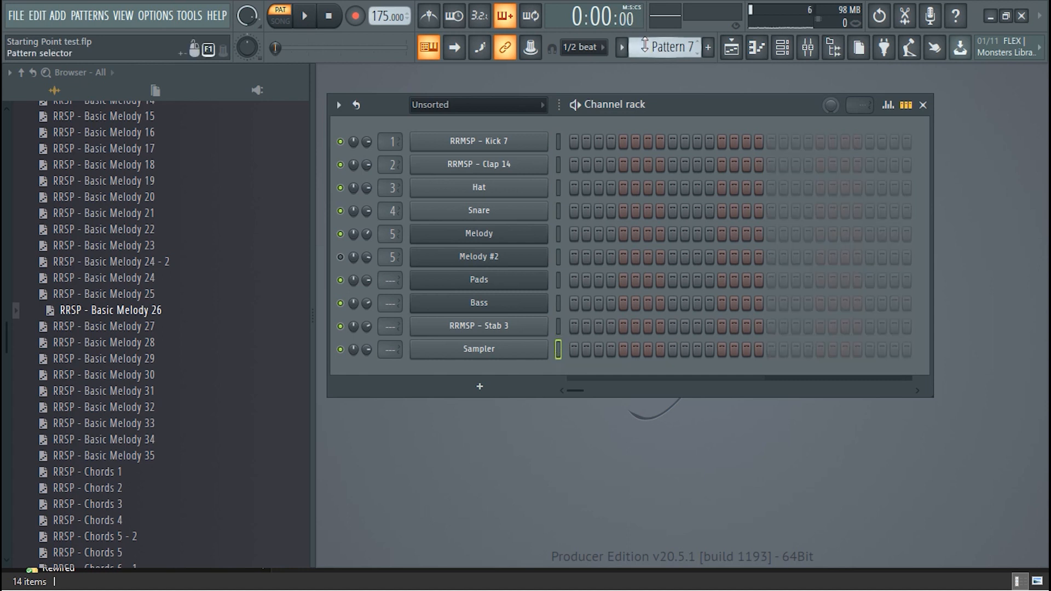
scroll(645, 45, down, 1)
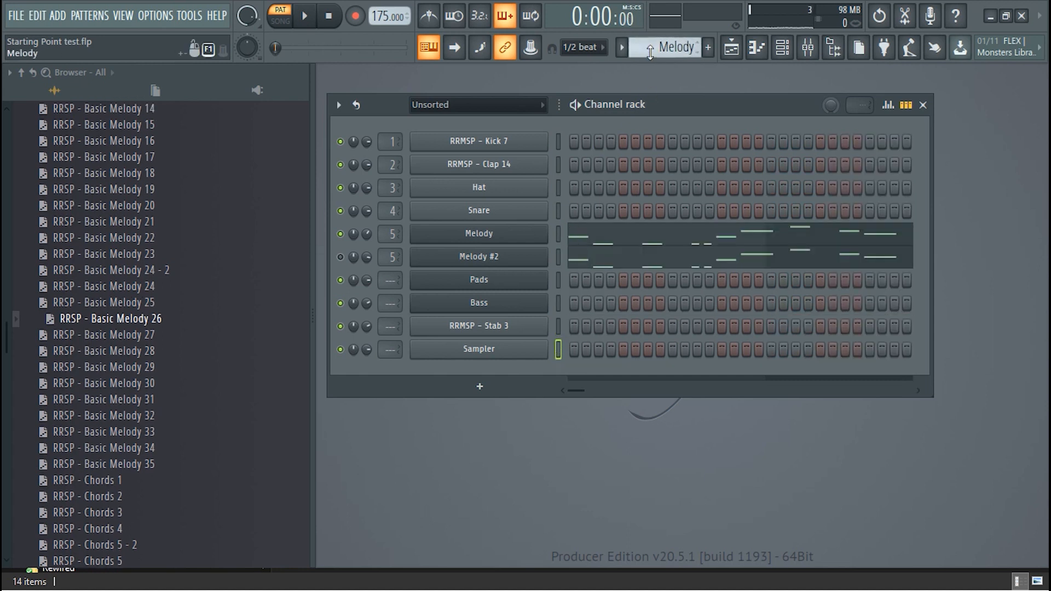
scroll(650, 51, down, 1)
click(558, 235)
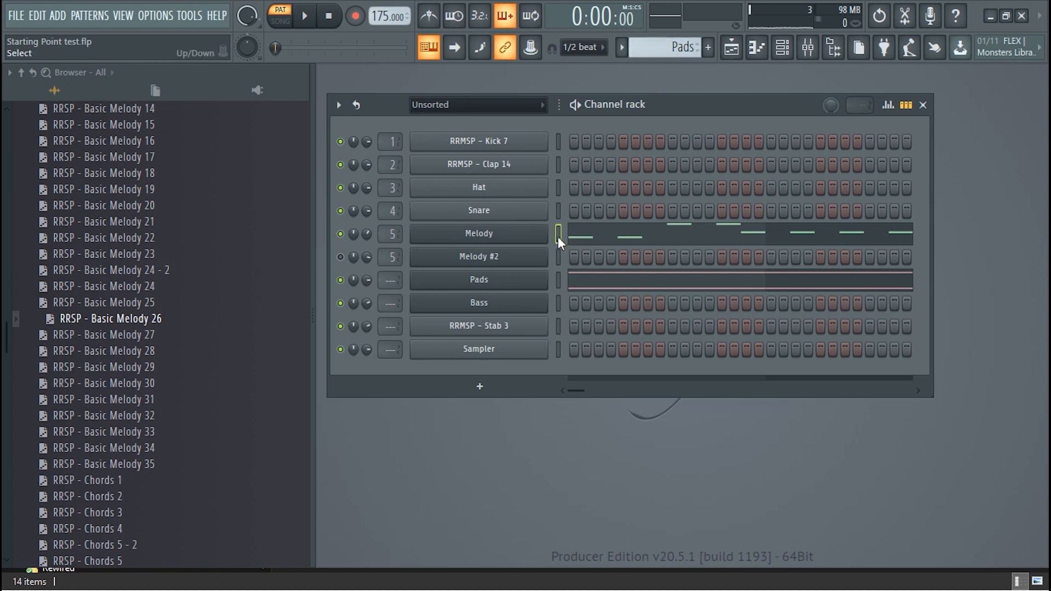
key(space)
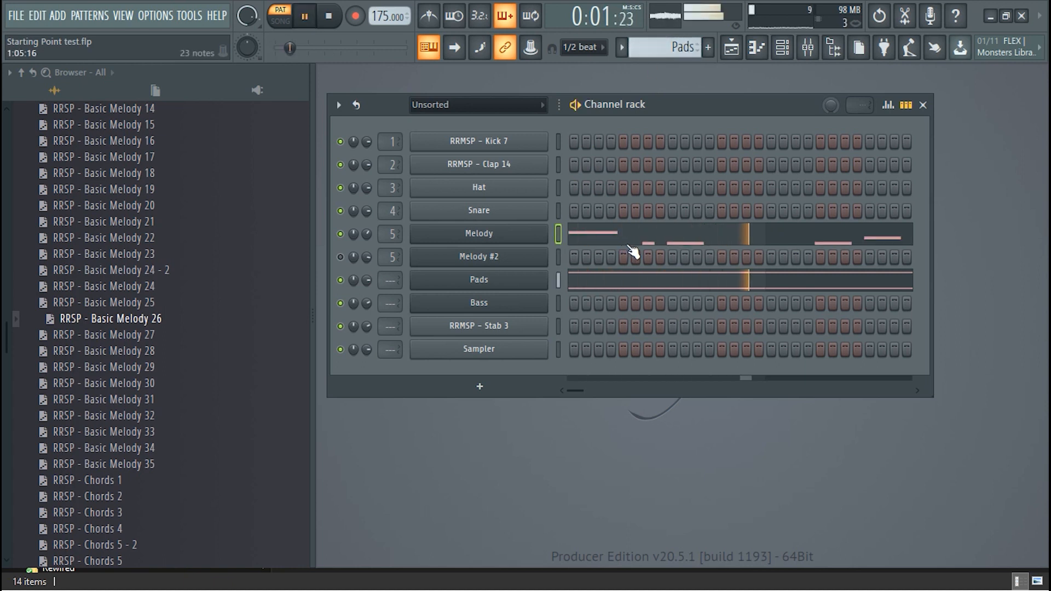
Examine how the new melody's notes line up with the pad chords in the piano roll during playback
click(632, 241)
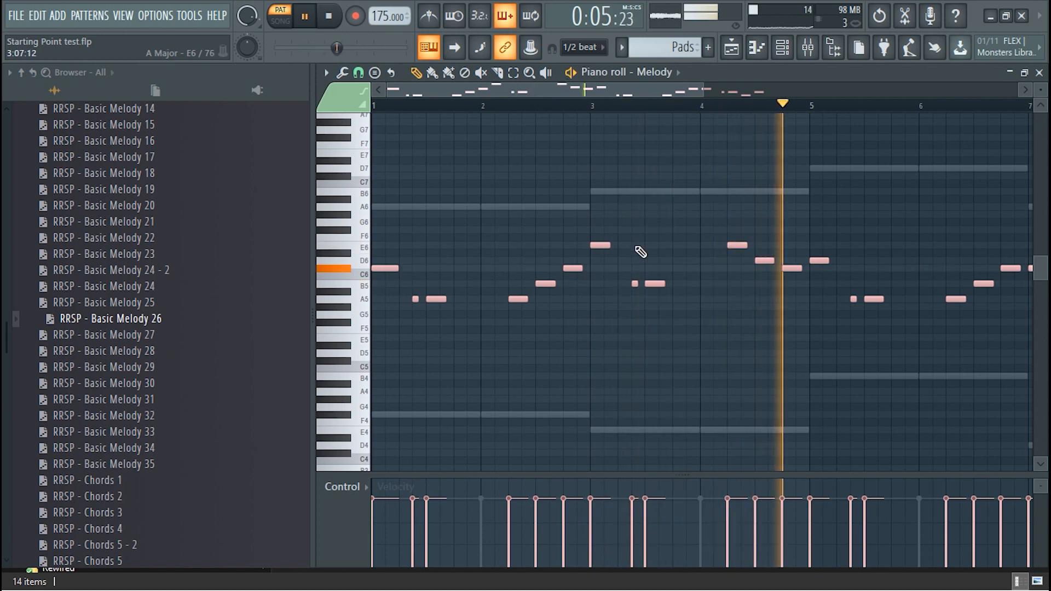
scroll(641, 253, down, 3)
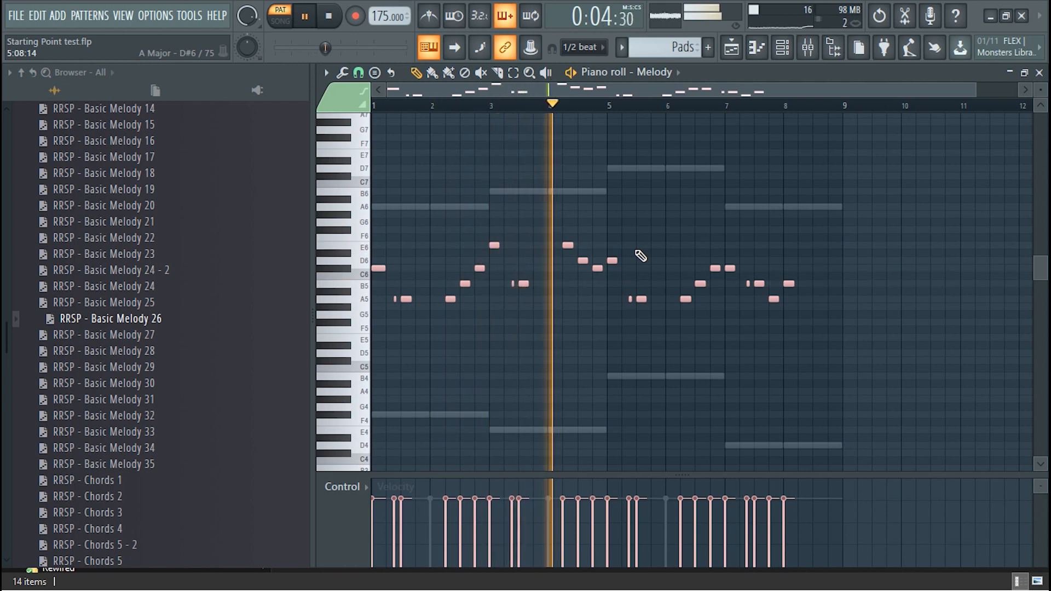
key(space)
click(1039, 73)
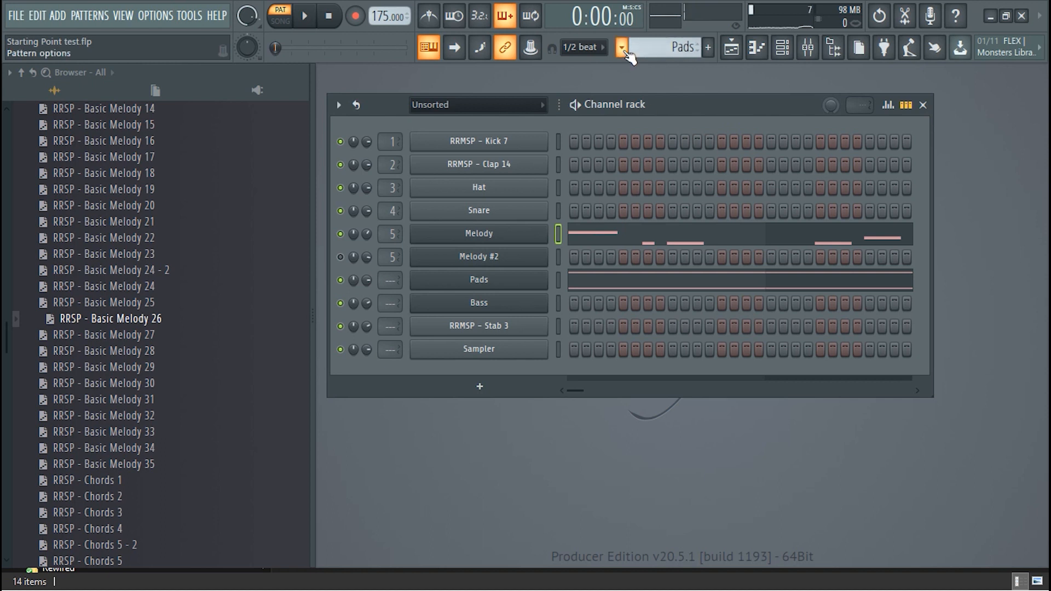
Switch back to Pattern 7, load RRSP - Basic Melody 29 into the Sampler channel and open its notes in the piano roll
drag(639, 47, 640, 72)
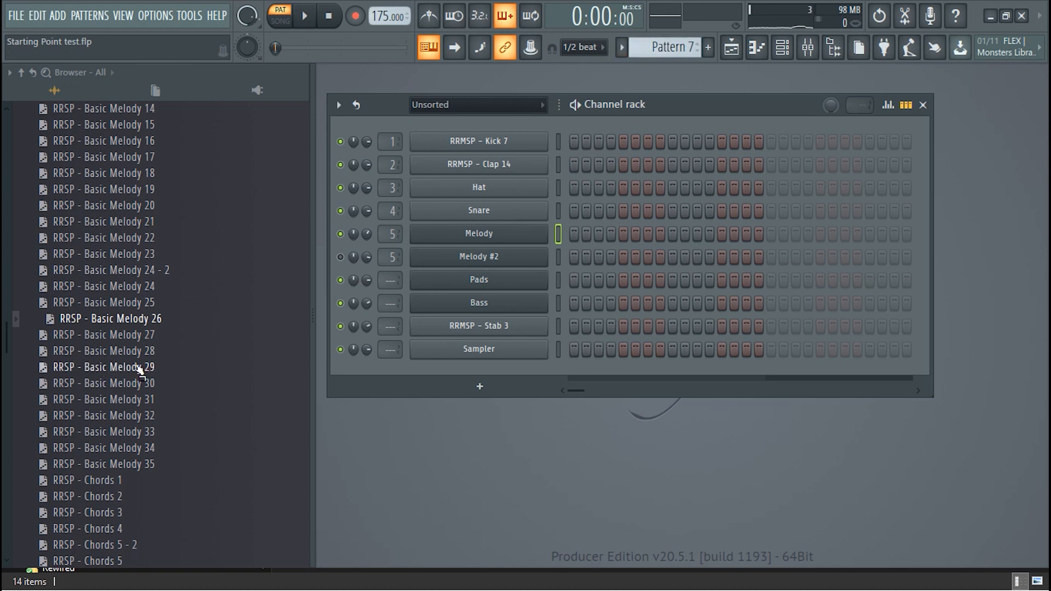
drag(138, 369, 458, 355)
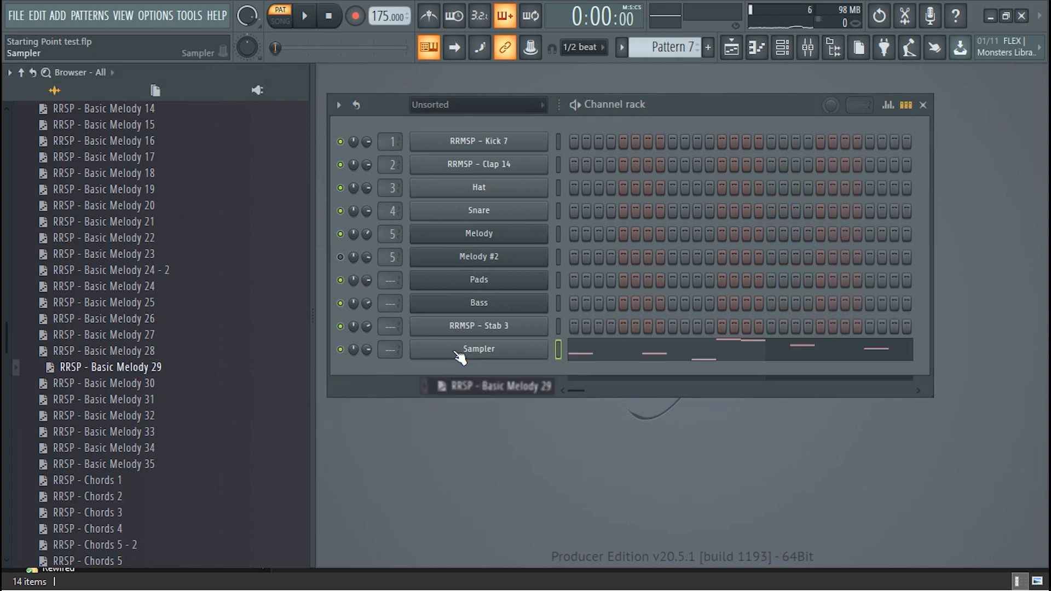
click(570, 353)
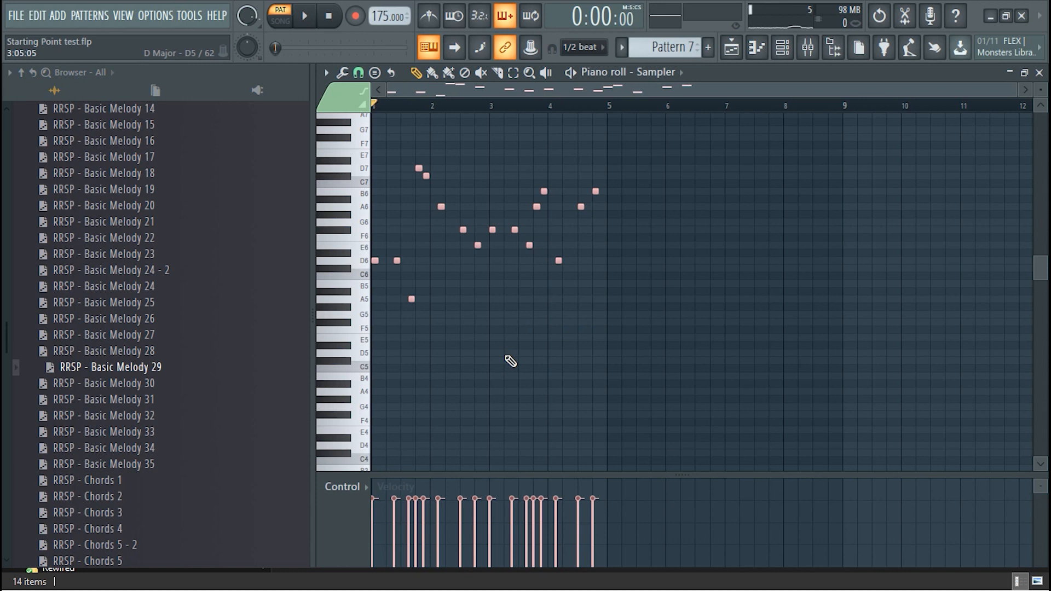
Transpose the Sampler channel's Basic Melody 29 notes down five semitones so the phrase starts on A5
key(shift+Down)
key(shift+Down)
key(shift+Down)
key(shift+Down)
key(shift+Down)
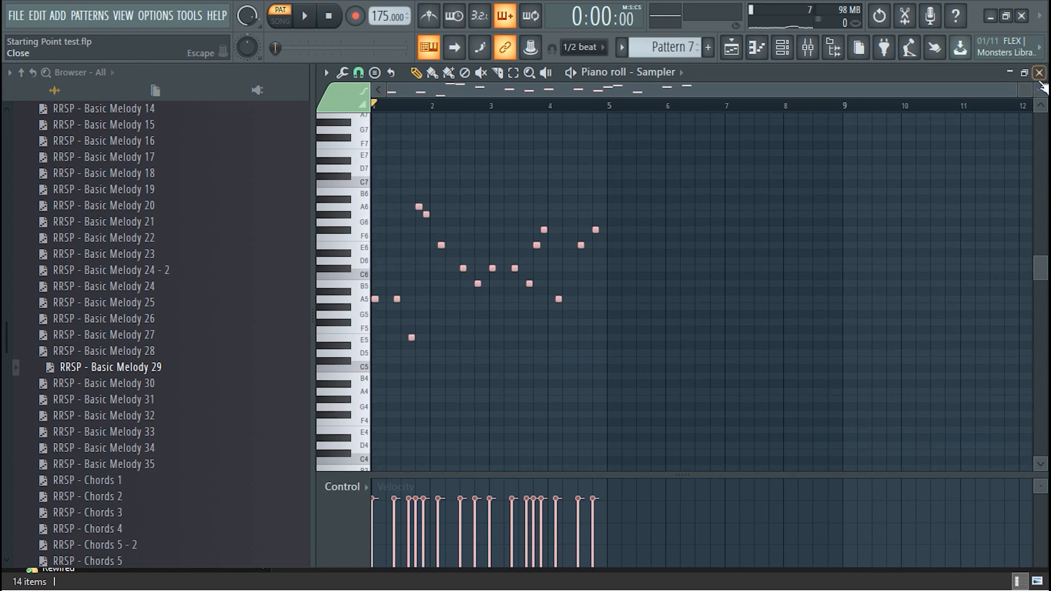
Move the transposed Basic Melody 29 notes from Pattern 7's Sampler channel to the Melody channel in the Pads pattern and play them against the pad chords
click(1039, 73)
click(559, 349)
click(558, 350)
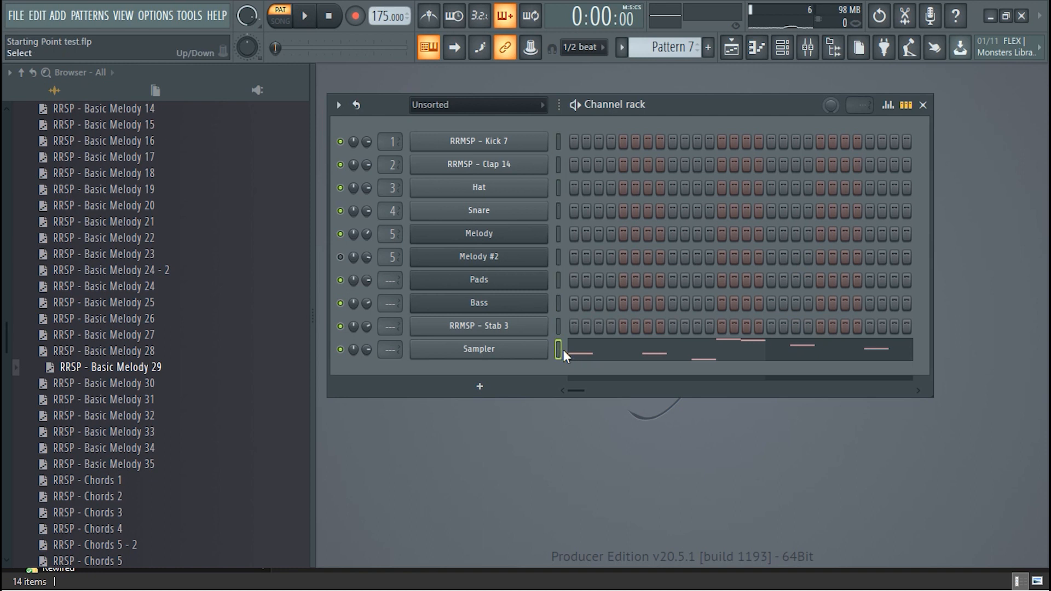
key(ctrl+x)
scroll(679, 41, up, 3)
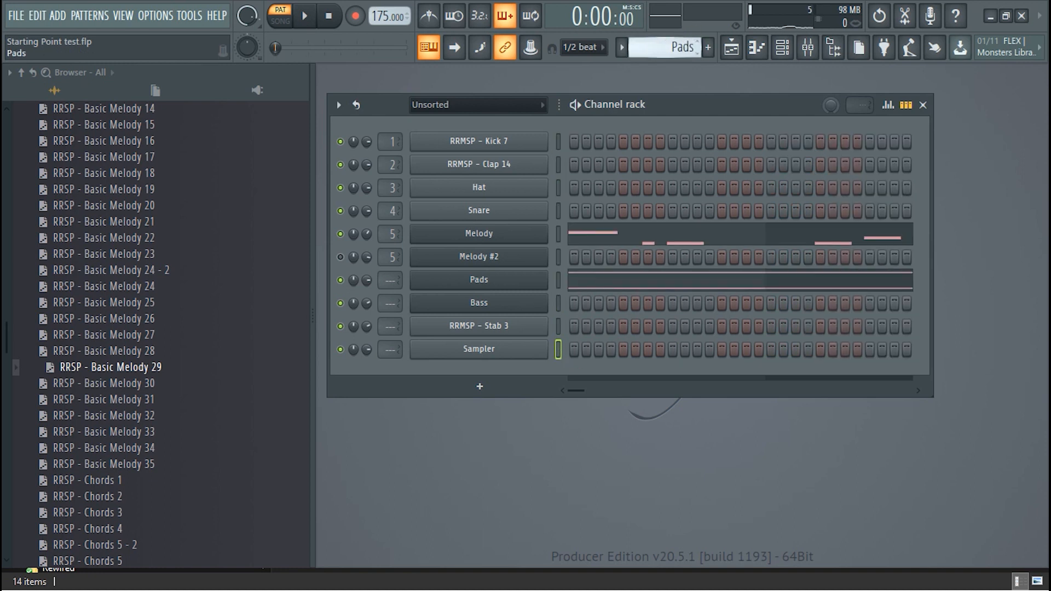
scroll(679, 41, down, 1)
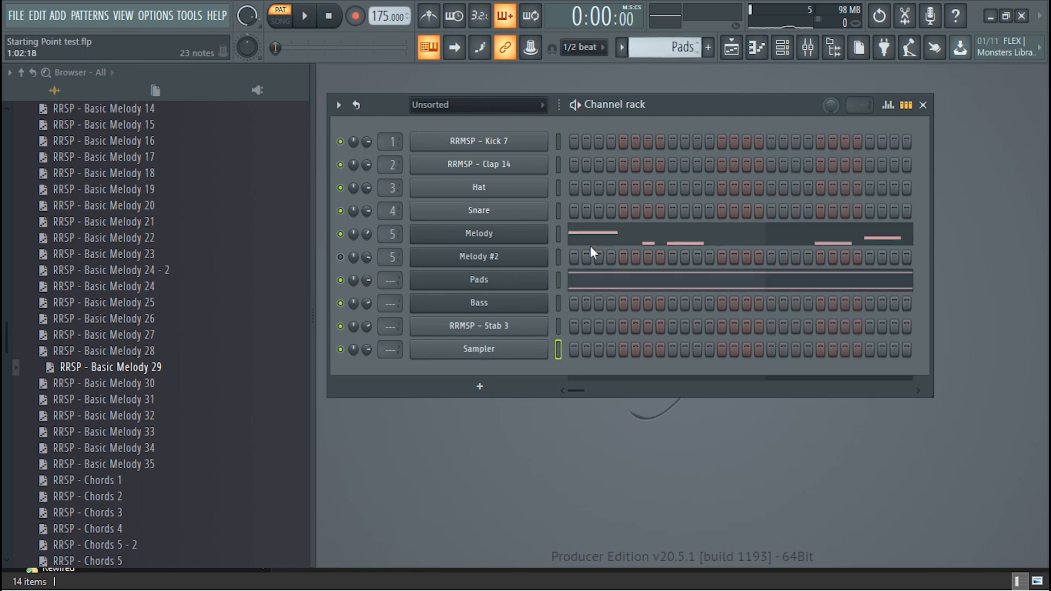
click(558, 235)
key(ctrl+v)
key(space)
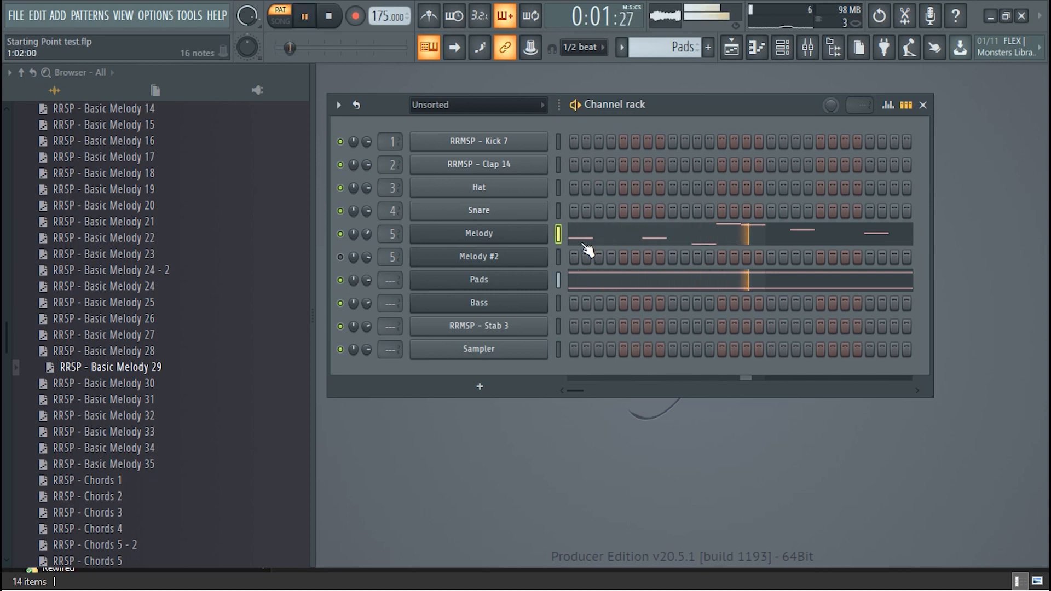
click(598, 242)
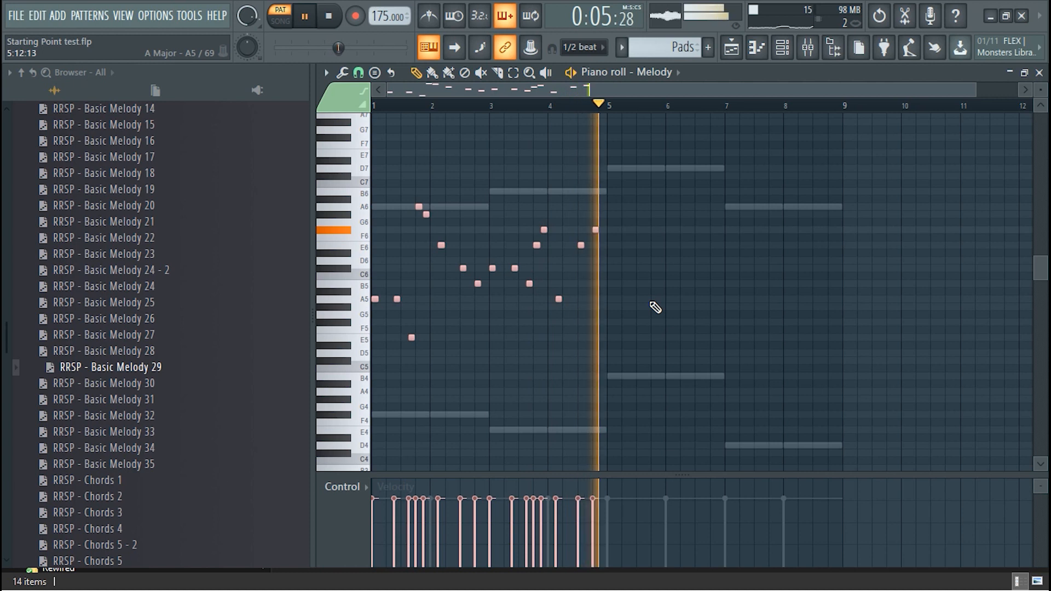
key(space)
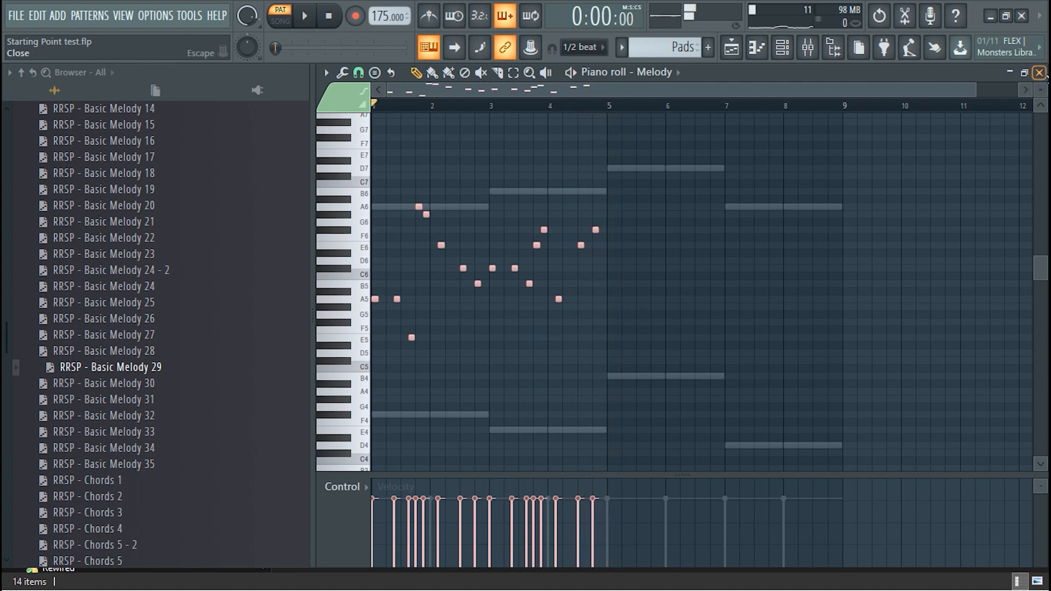
Move the notes from the Melody channel to the Melody #2 channel in the Pads pattern and play them with the pads
click(1039, 73)
click(558, 235)
click(558, 235)
key(ctrl+x)
click(558, 256)
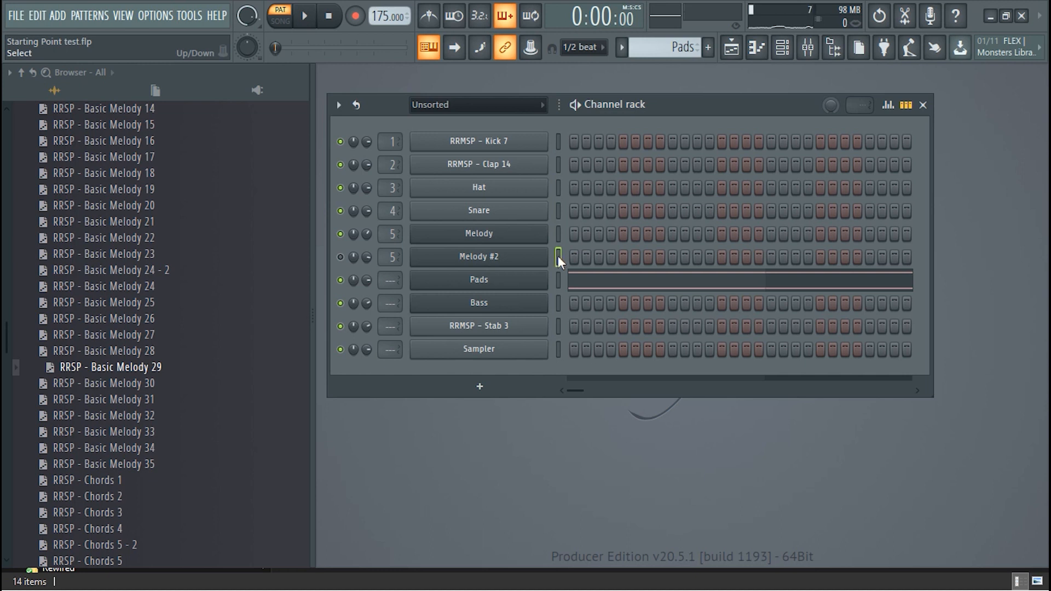
key(ctrl+v)
key(space)
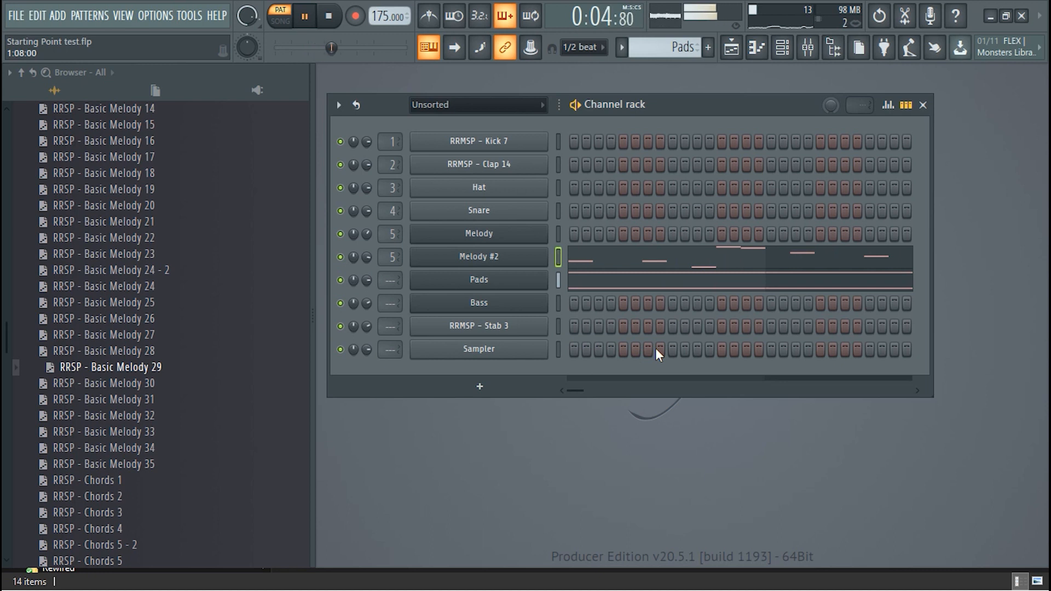
key(space)
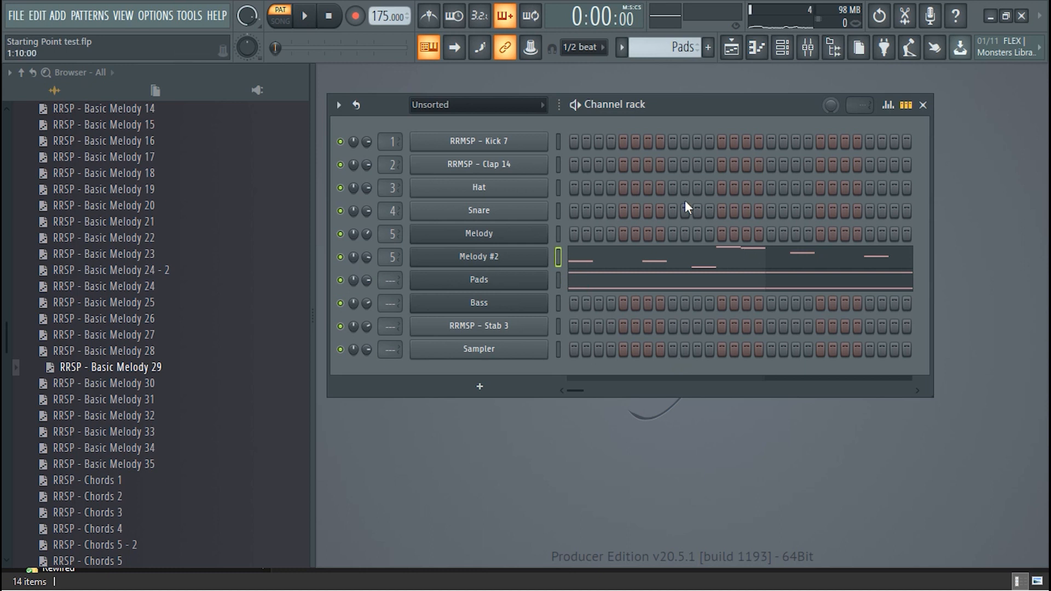
Open Melody #2's notes in the piano roll and select the high A6 and G#6 notes near the end of bar 1
click(667, 265)
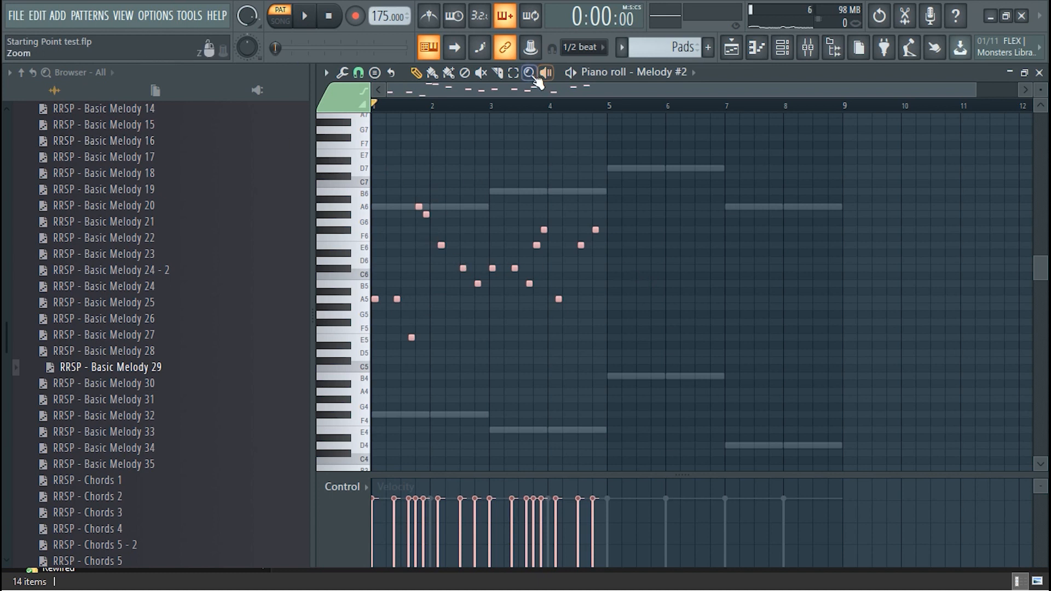
click(512, 72)
drag(410, 200, 429, 216)
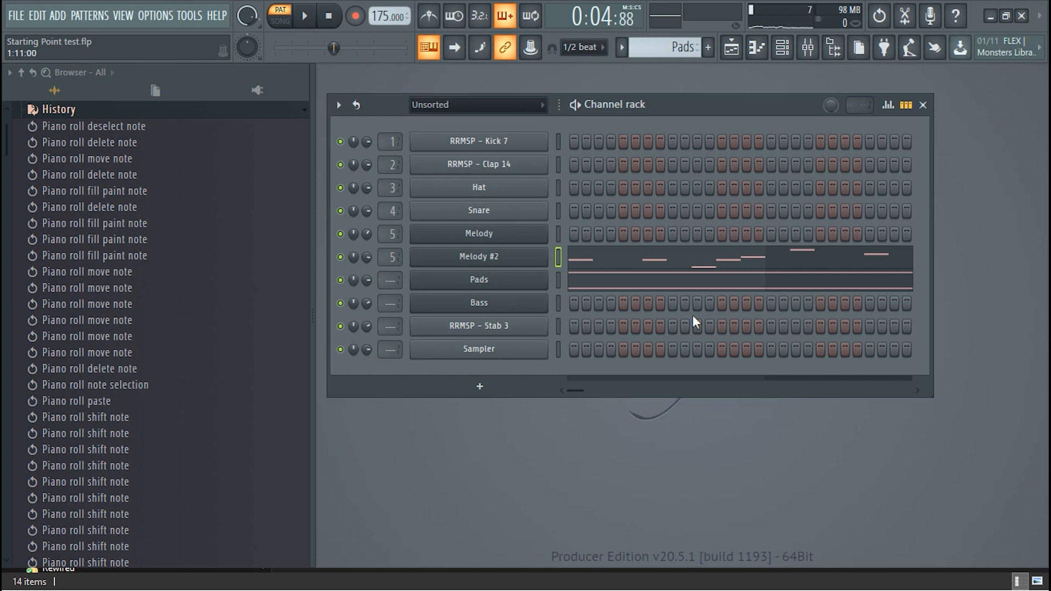
Check the pad chord notes in the piano roll, open the Melody channel's piano roll and briefly play the pads
click(632, 285)
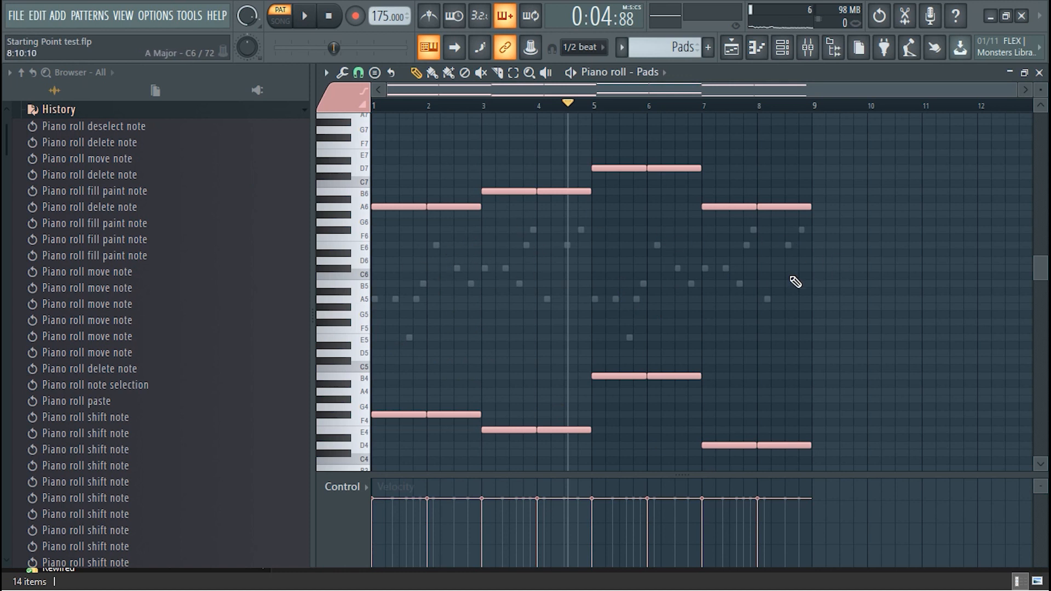
click(1039, 72)
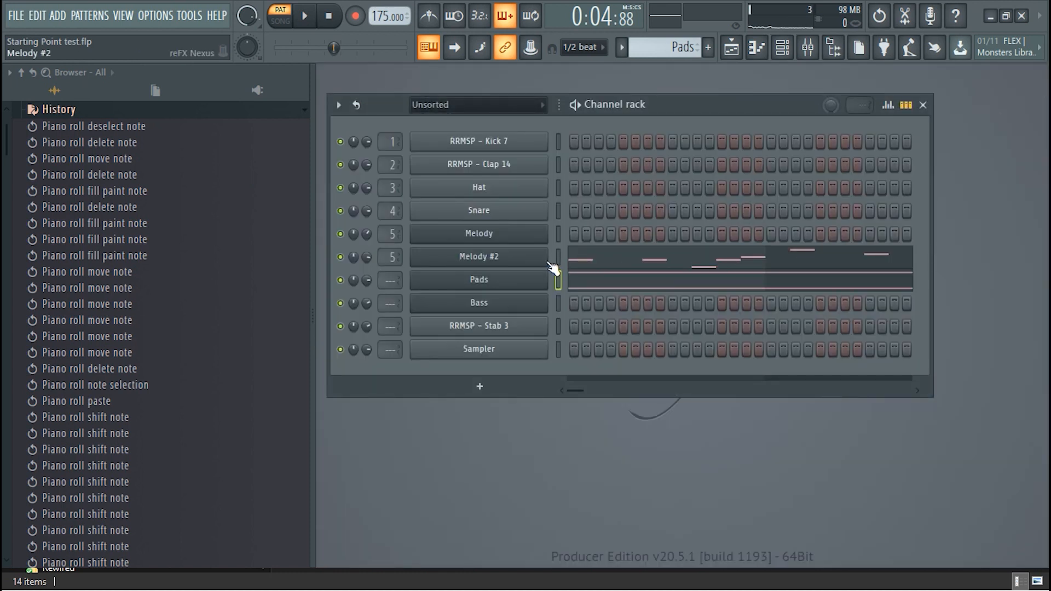
right_click(543, 234)
click(566, 235)
click(305, 16)
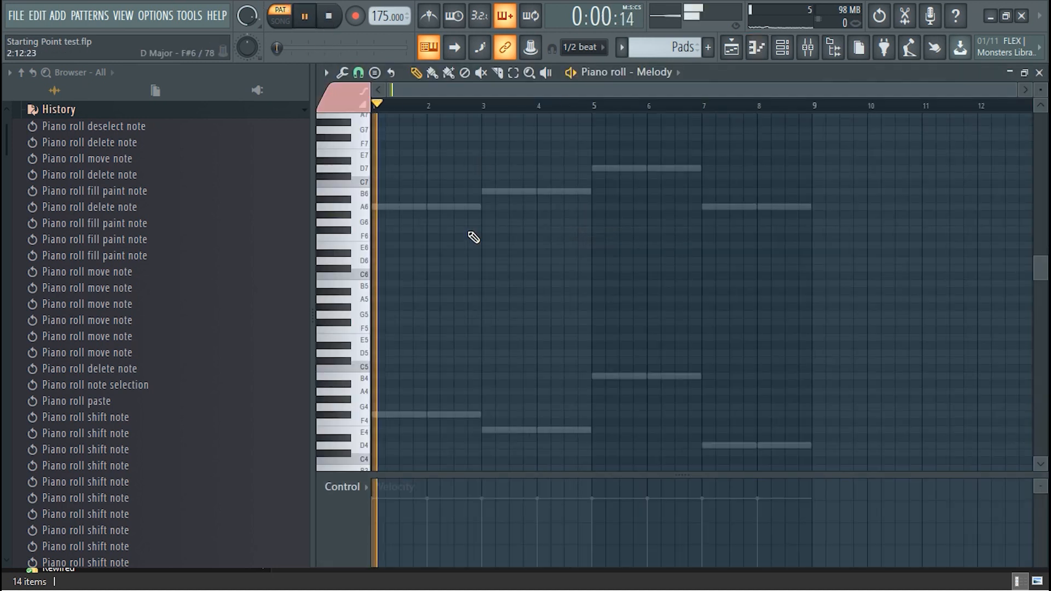
key(space)
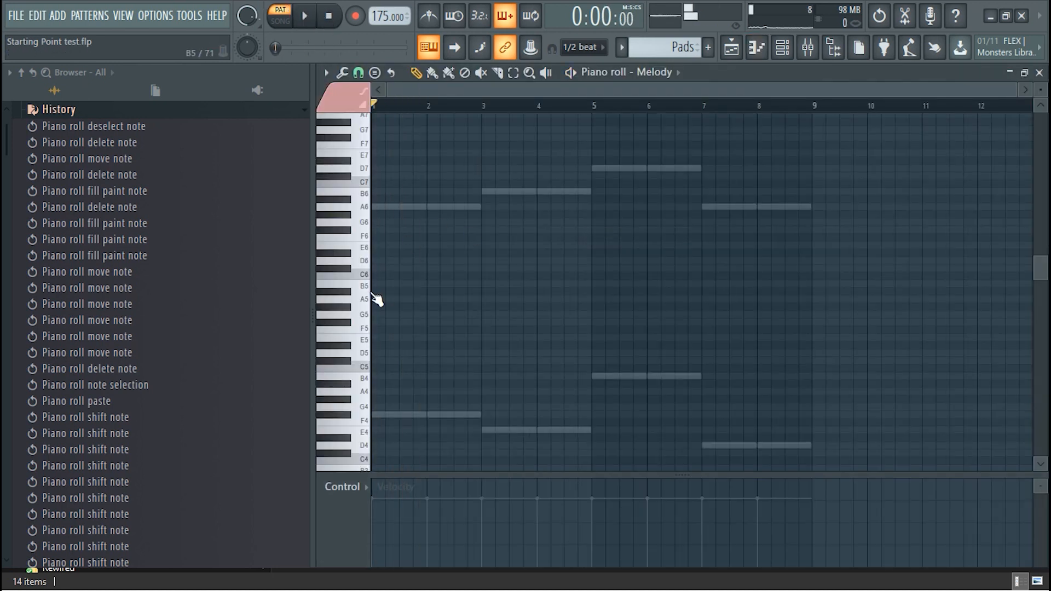
Add a short B5 note at the start of bar 1 in the Melody channel and audition it against the pads
click(375, 285)
drag(379, 284, 375, 286)
key(space)
key(space)
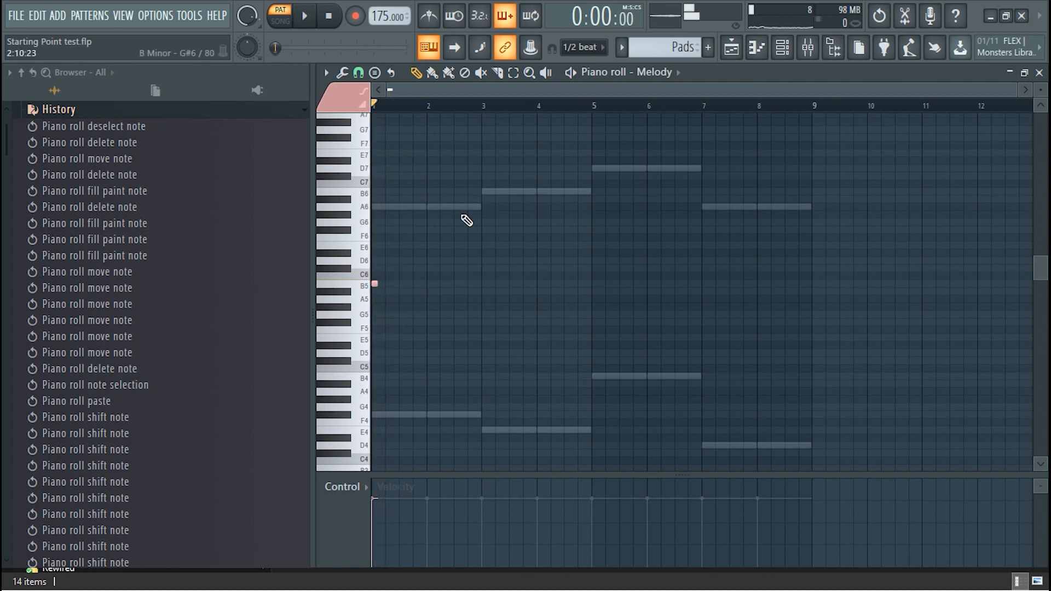
key(space)
key(space)
Add short E6 and A6 notes to bar 1 of the Melody channel, auditioning the phrase after each one
scroll(434, 94, up, 1)
scroll(430, 89, up, 2)
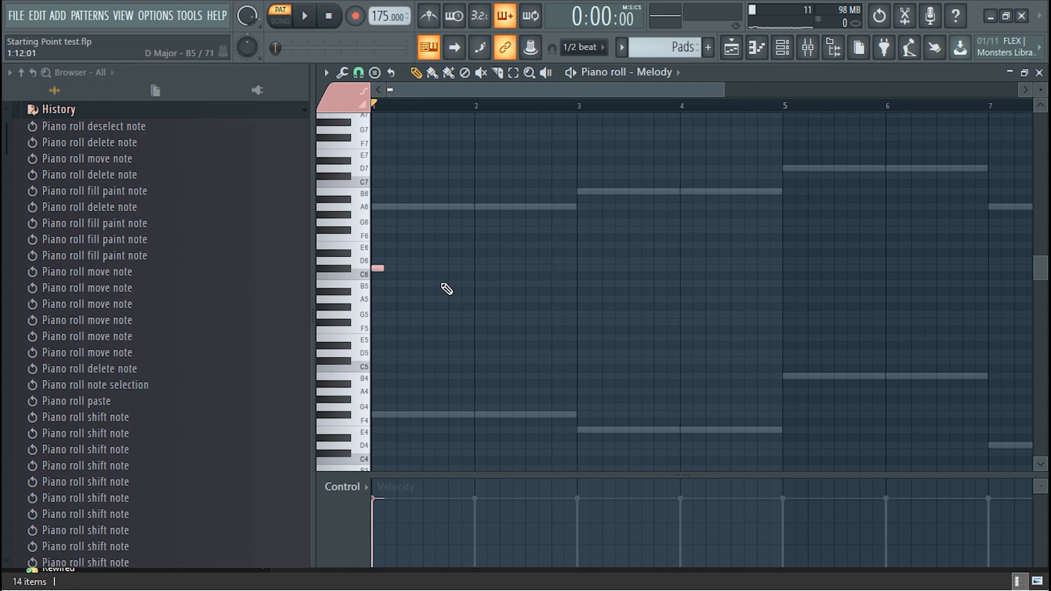
click(415, 245)
key(space)
key(space)
click(453, 208)
key(space)
key(space)
Continue the Melody phrase in bar 2 with descending F#6, E6 and C#6 notes and play it back
click(489, 230)
click(516, 246)
click(528, 268)
key(space)
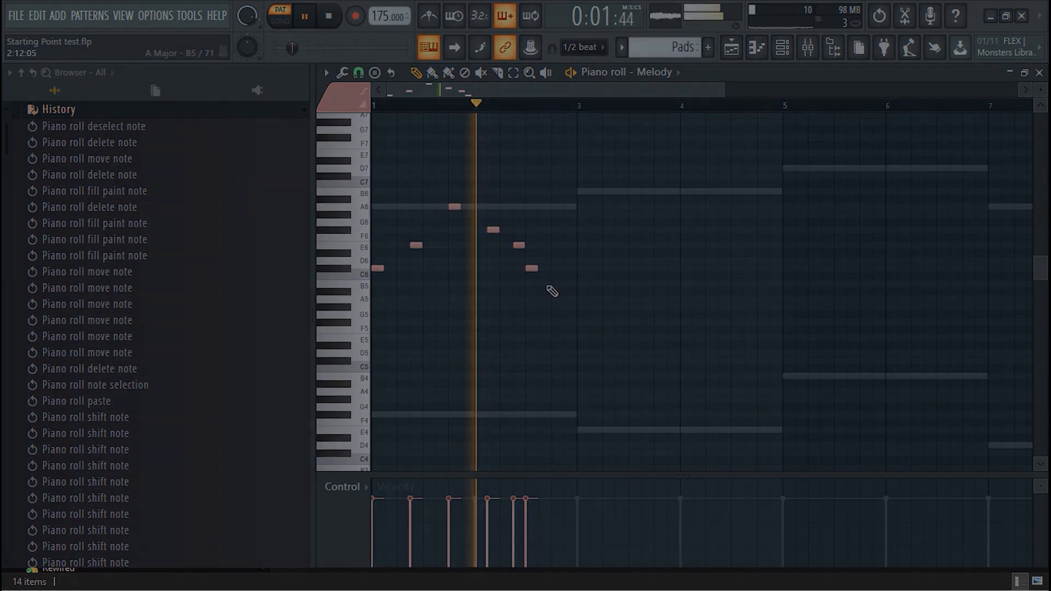